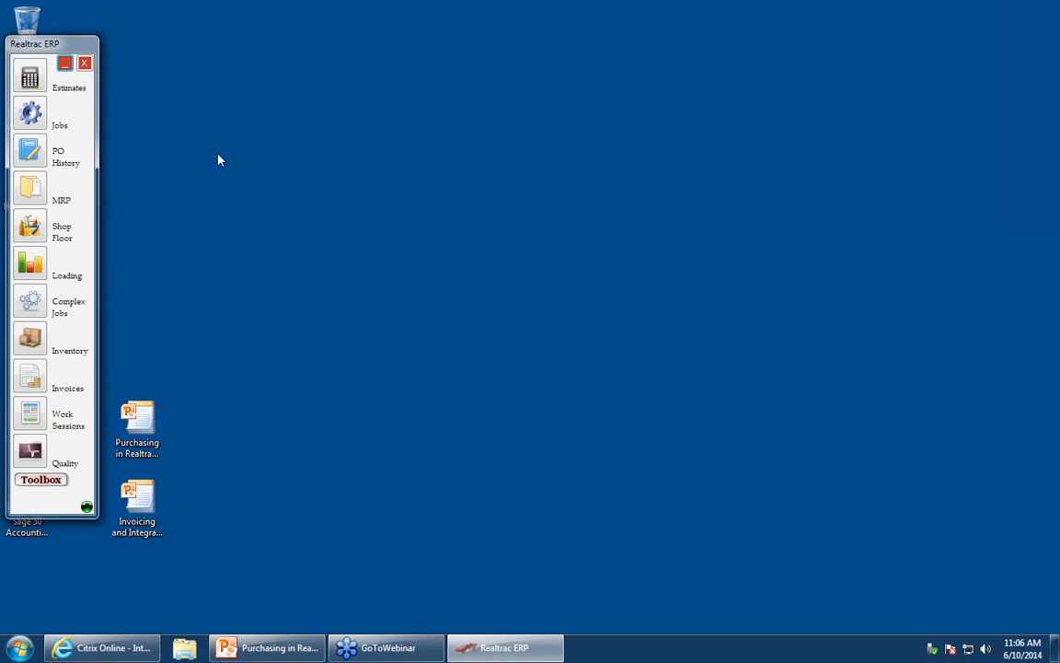
- Open the Inventory module and switch to its Item Master Entry tab
{"action": "left_click", "coordinate": [29, 341]}
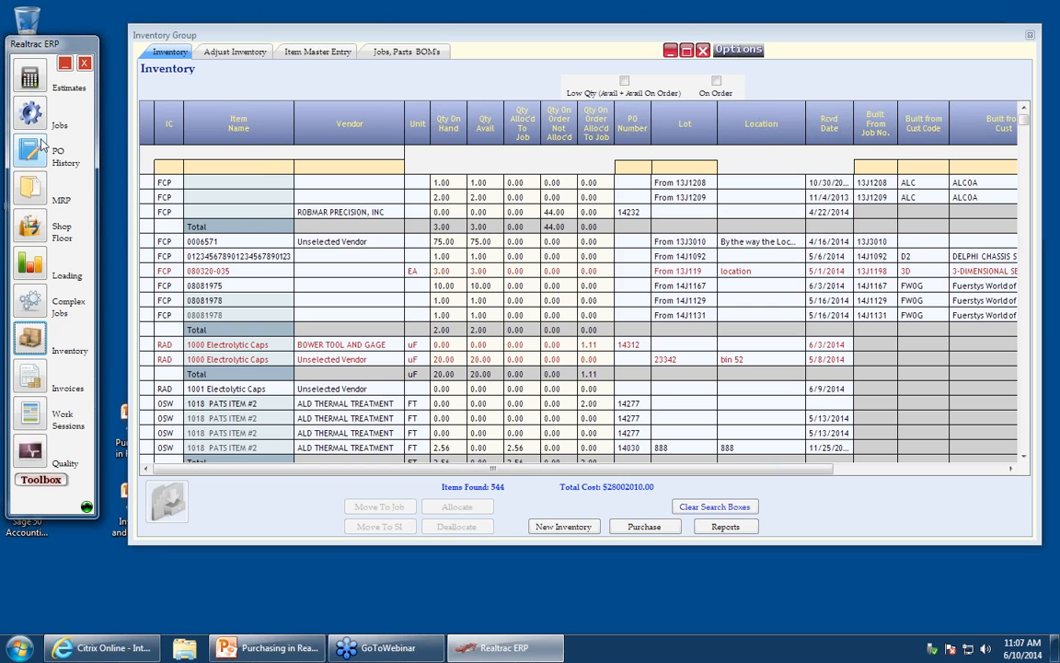
{"action": "left_click", "coordinate": [314, 53]}
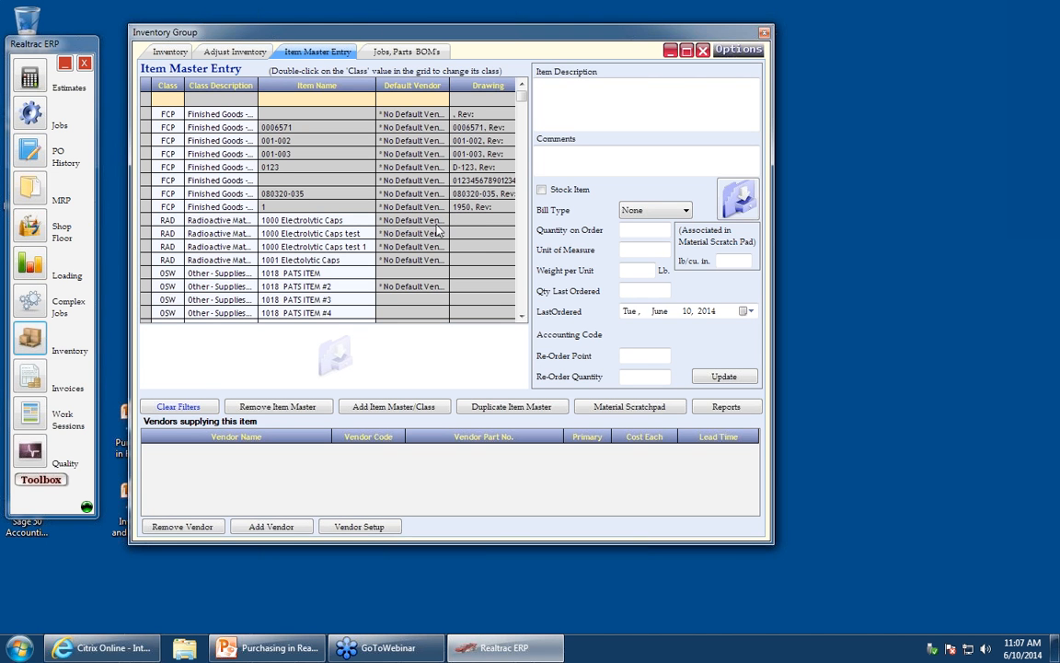
- Open the class selection list for item 001-002 and browse the available item classes before cancelling
{"action": "left_click", "coordinate": [163, 142]}
{"action": "double_click", "coordinate": [166, 148]}
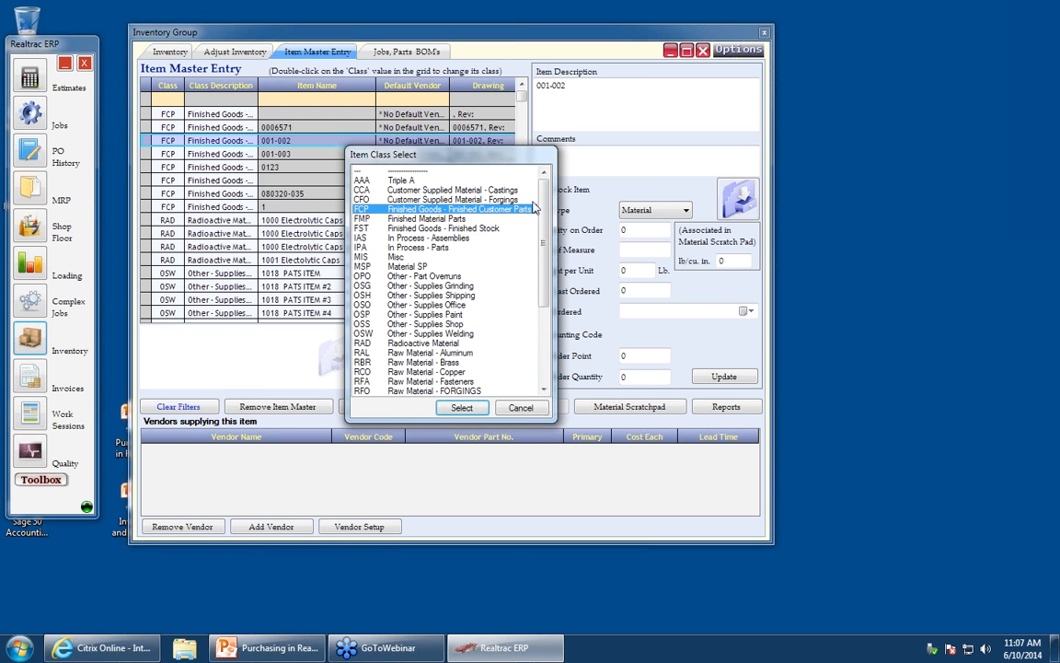
{"action": "scroll", "coordinate": [544, 253], "scroll_direction": "down", "scroll_amount": 3}
{"action": "scroll", "coordinate": [545, 253], "scroll_direction": "down", "scroll_amount": 5}
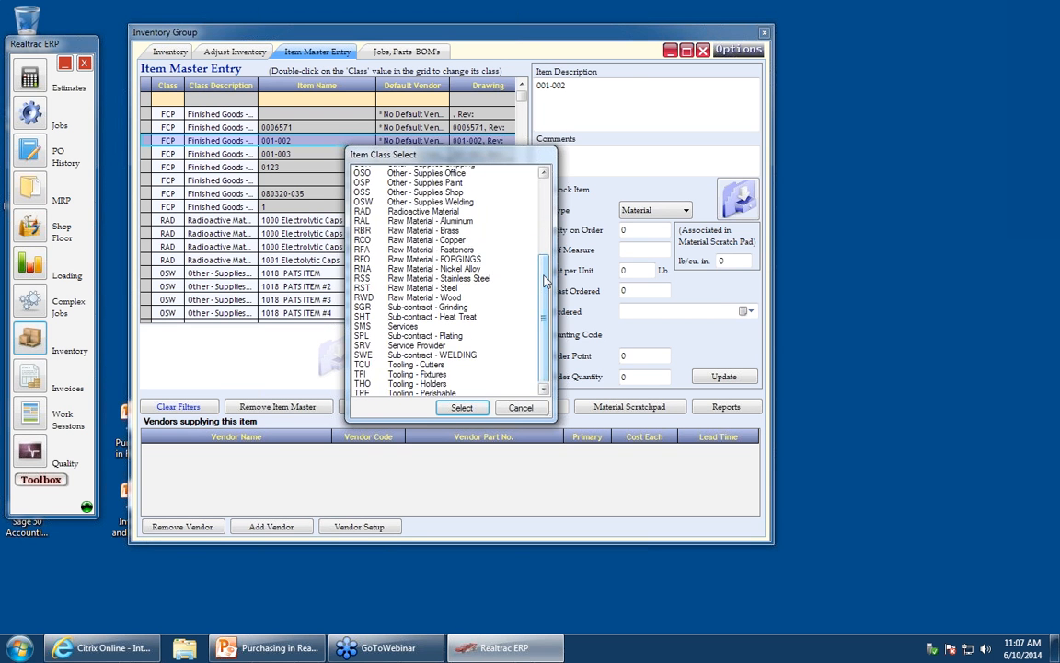
{"action": "scroll", "coordinate": [546, 234], "scroll_direction": "up", "scroll_amount": 5}
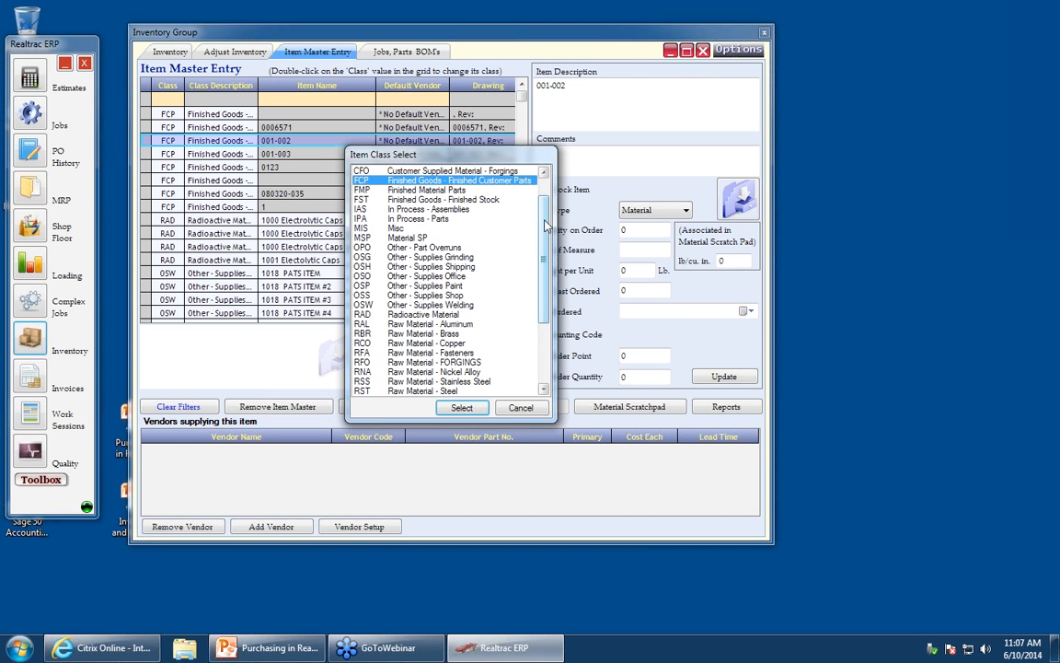
{"action": "scroll", "coordinate": [545, 230], "scroll_direction": "up", "scroll_amount": 2}
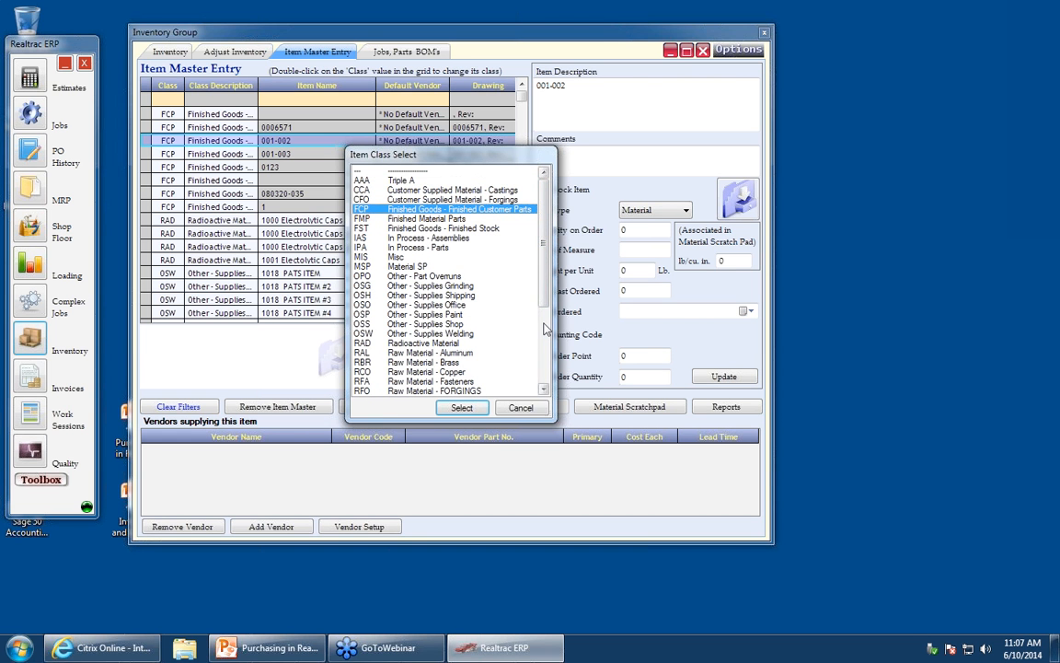
{"action": "left_click", "coordinate": [543, 389]}
{"action": "left_click", "coordinate": [543, 390]}
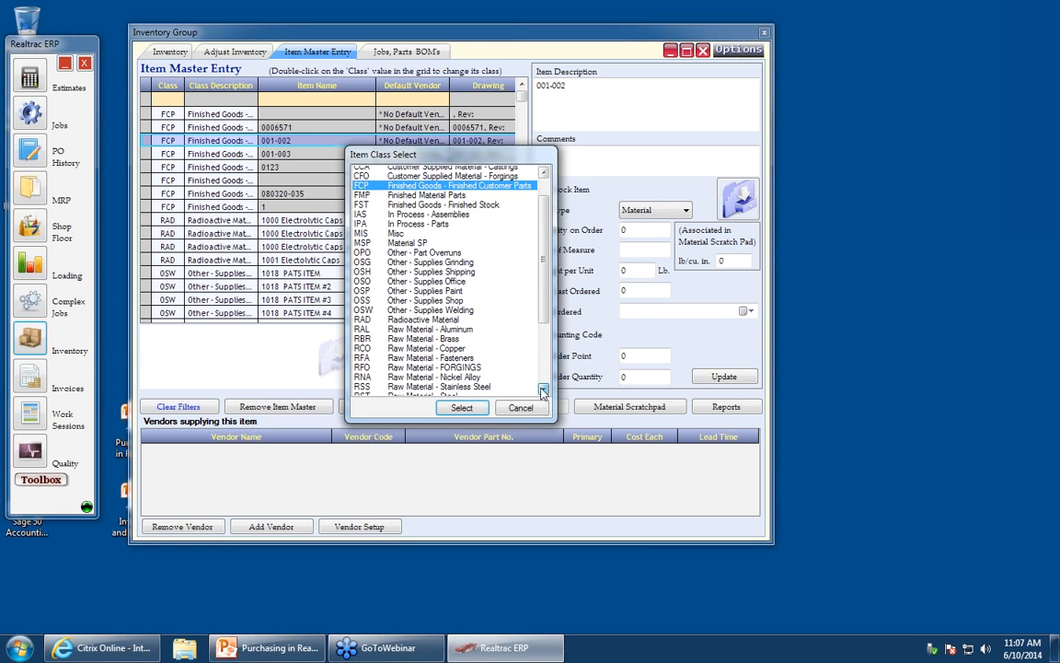
{"action": "left_click", "coordinate": [543, 389]}
{"action": "left_click", "coordinate": [543, 390]}
{"action": "left_click", "coordinate": [543, 389]}
{"action": "left_click", "coordinate": [543, 390]}
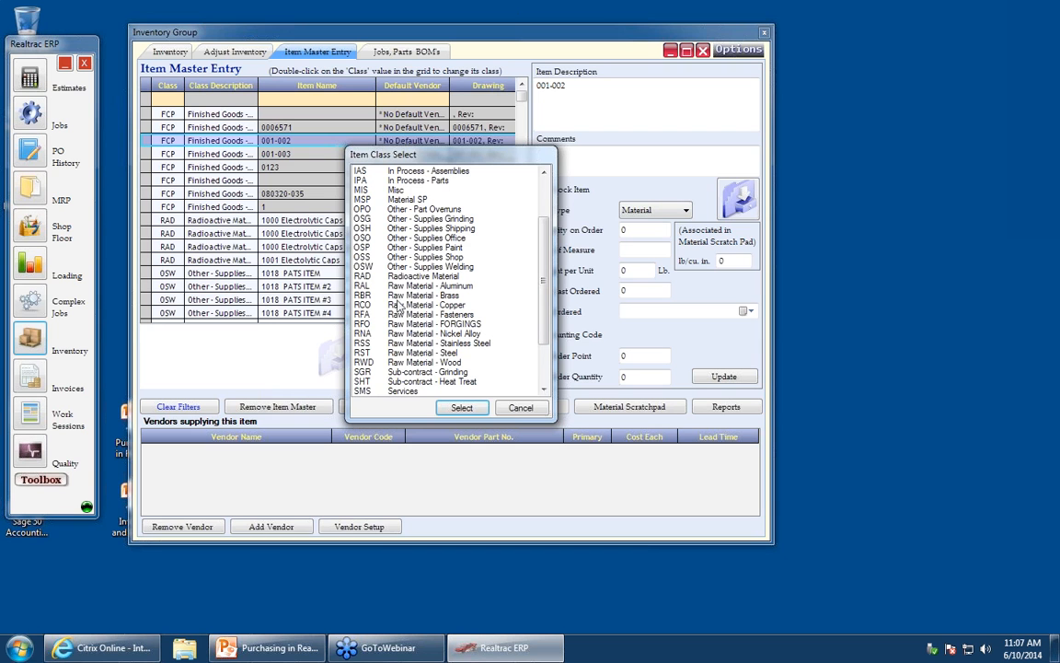
{"action": "left_click", "coordinate": [518, 411]}
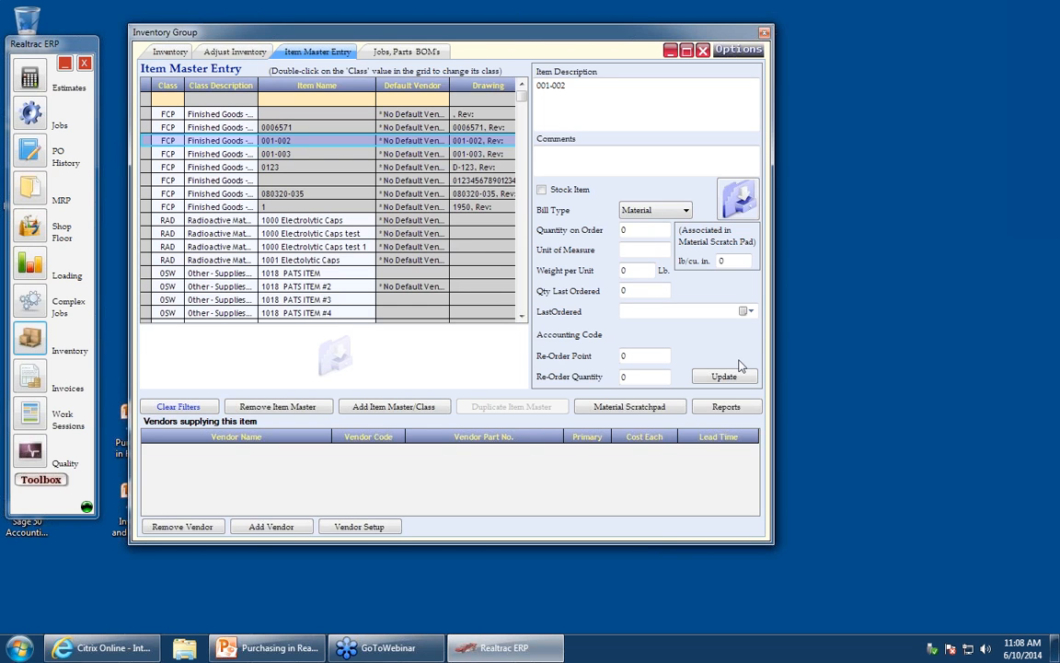
- Start adding a new item master in class RST Raw Material - Steel named Super Dooper Titanium
{"action": "left_click", "coordinate": [363, 405]}
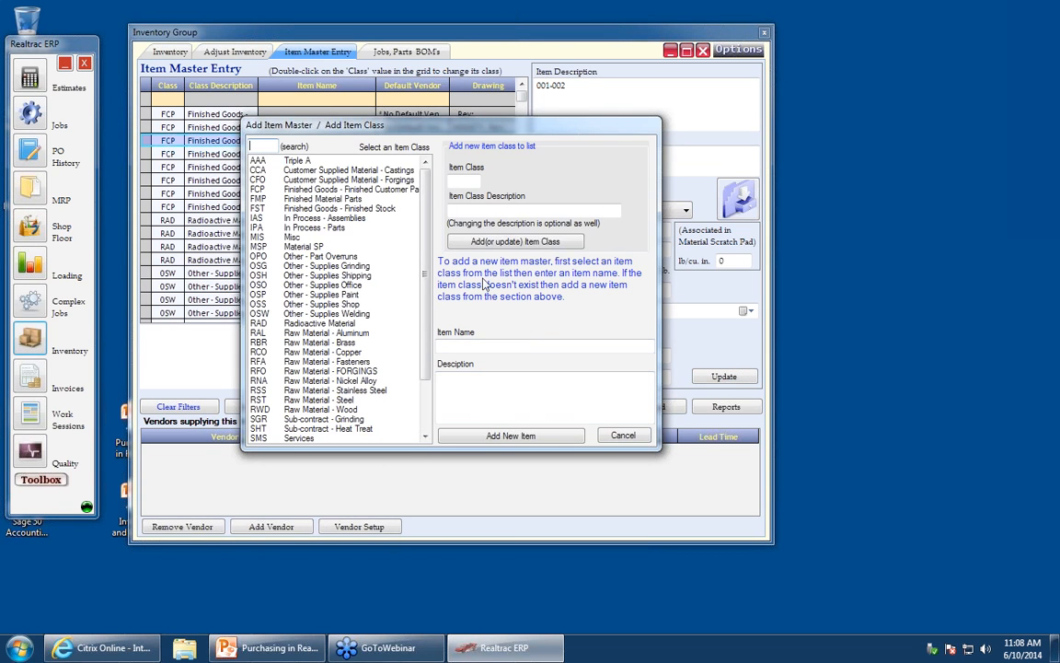
{"action": "scroll", "coordinate": [380, 365], "scroll_direction": "down", "scroll_amount": 3}
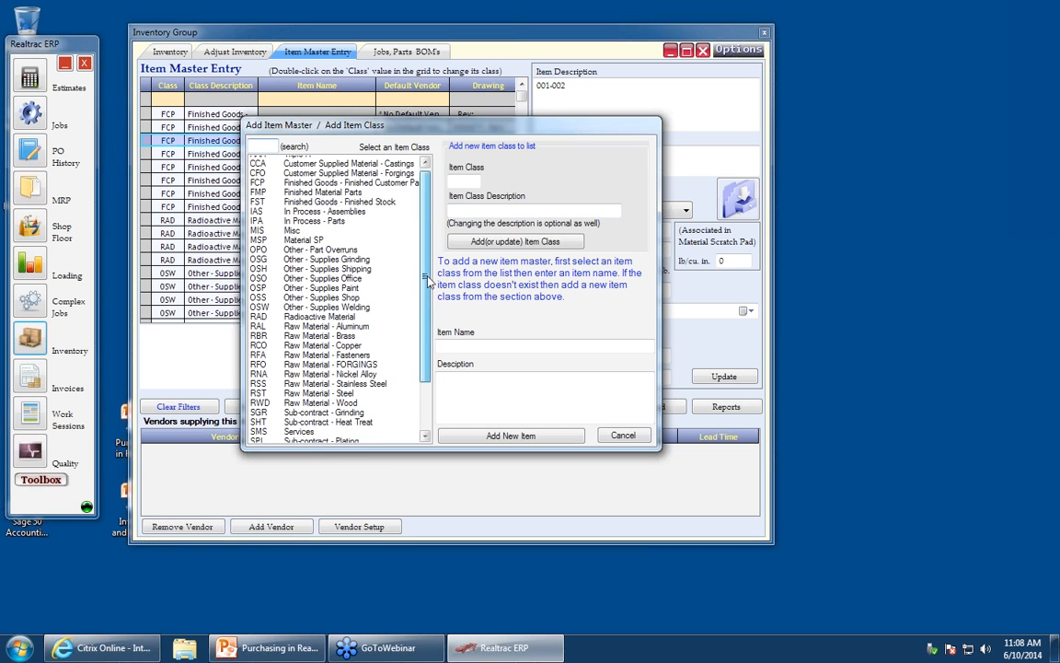
{"action": "left_click", "coordinate": [364, 332]}
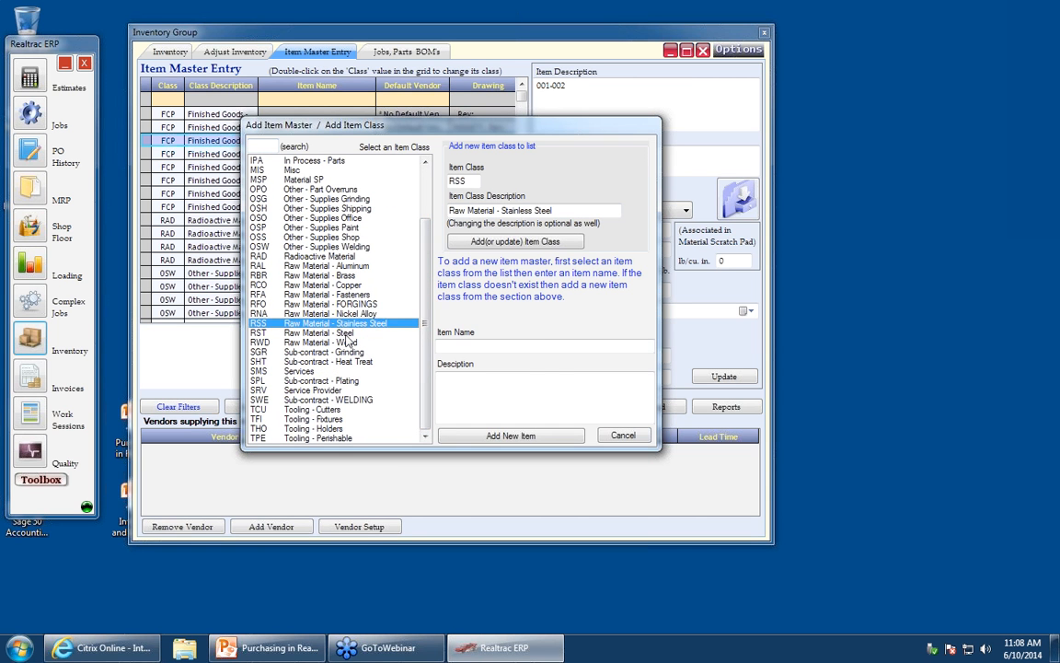
{"action": "left_click", "coordinate": [540, 350]}
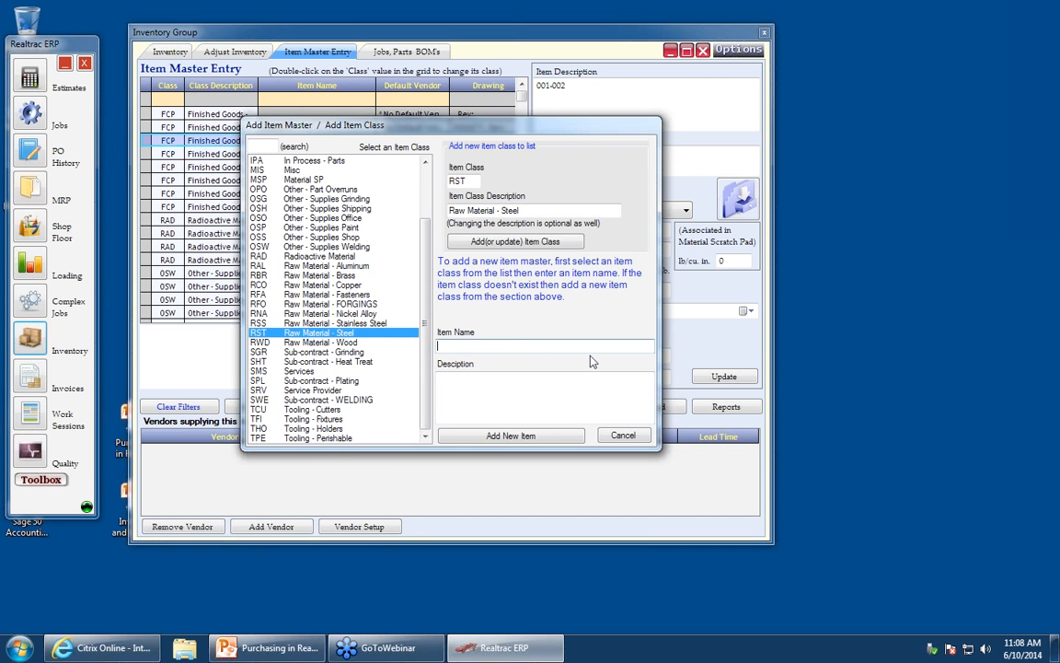
{"action": "type", "text": "Super Dooper Titanium"}
- Describe the new item as 3" round that comes in 12 foot increments. and add it
{"action": "left_click", "coordinate": [615, 400]}
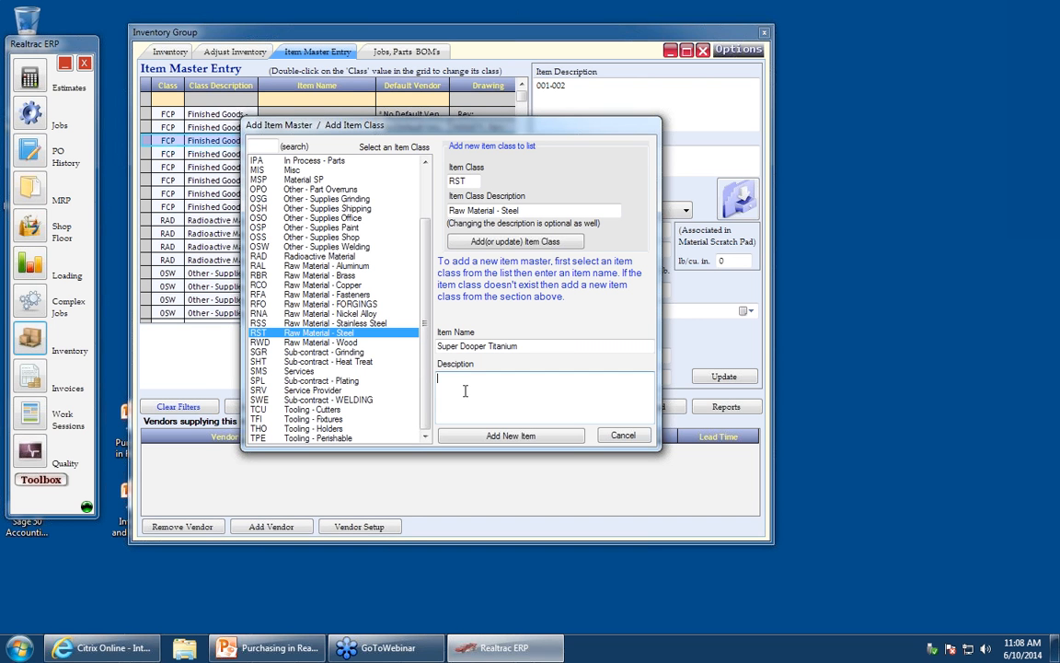
{"action": "type", "text": "3\" round that comes in 12 foot l"}
{"action": "type", "text": "ncrements."}
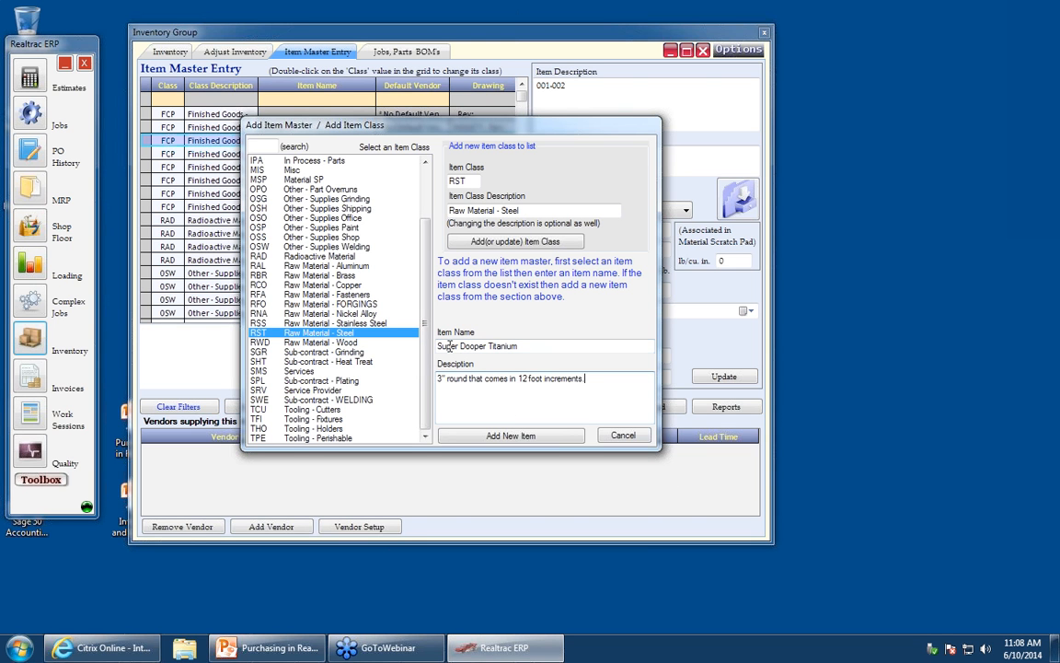
{"action": "left_click_drag", "start_coordinate": [525, 346], "coordinate": [424, 350]}
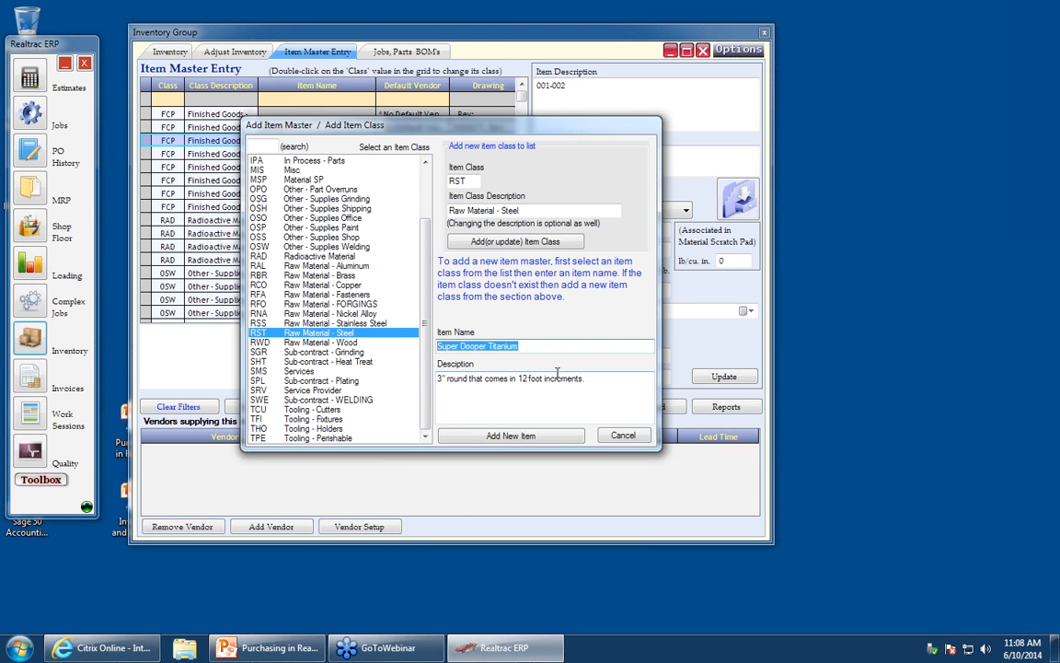
{"action": "left_click", "coordinate": [550, 442]}
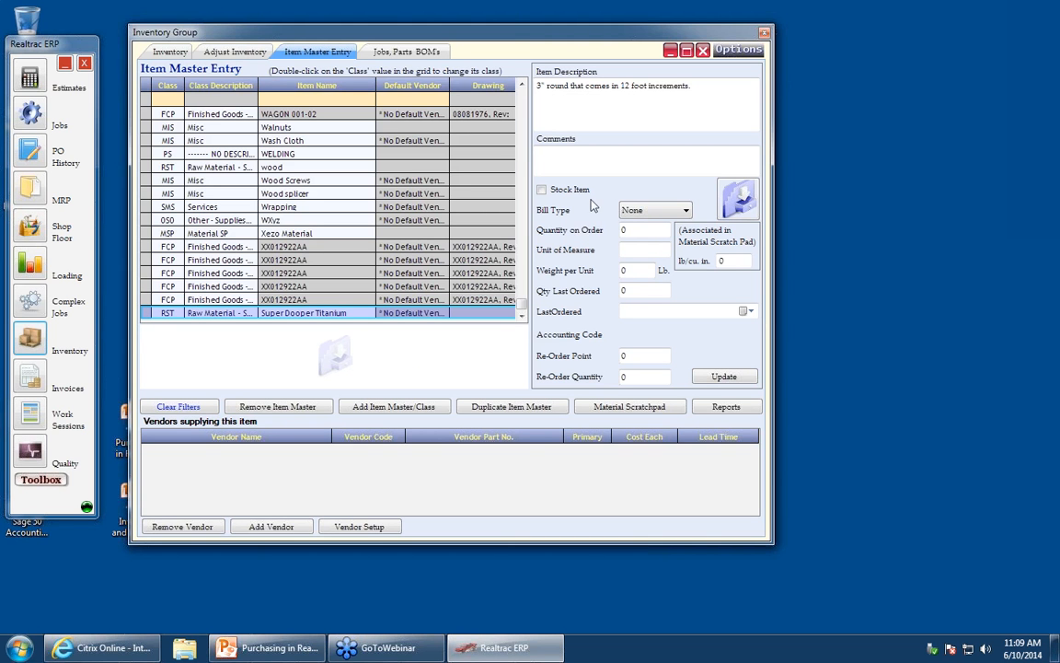
- Enter the comment "When we receive it, wear gloves." for the new item
{"action": "left_click", "coordinate": [566, 157]}
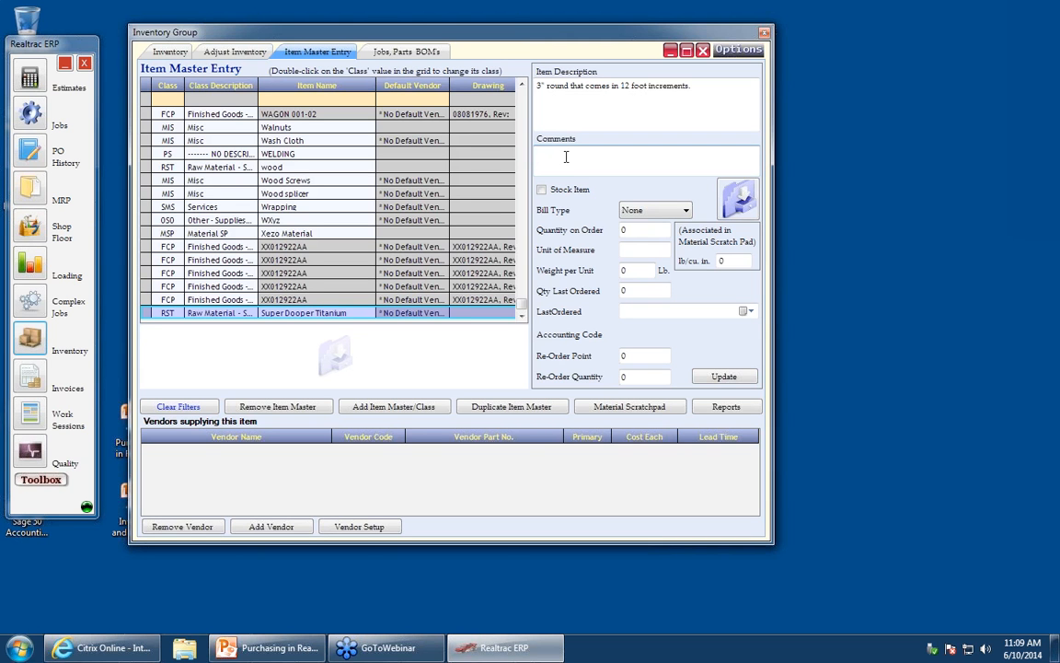
{"action": "type", "text": "When we recei"}
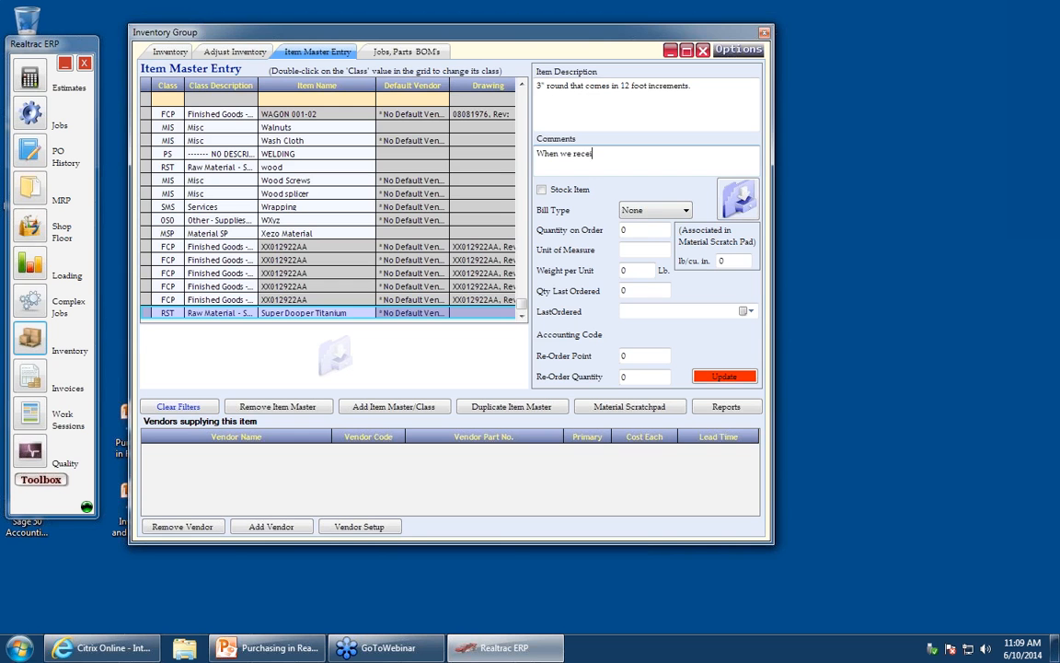
{"action": "type", "text": "ve it, wear glovews."}
{"action": "key", "text": "BackSpace"}
{"action": "key", "text": "BackSpace"}
{"action": "key", "text": "BackSpace"}
{"action": "type", "text": "s"}
- Set the new item's bill type to Material
{"action": "left_click", "coordinate": [668, 211]}
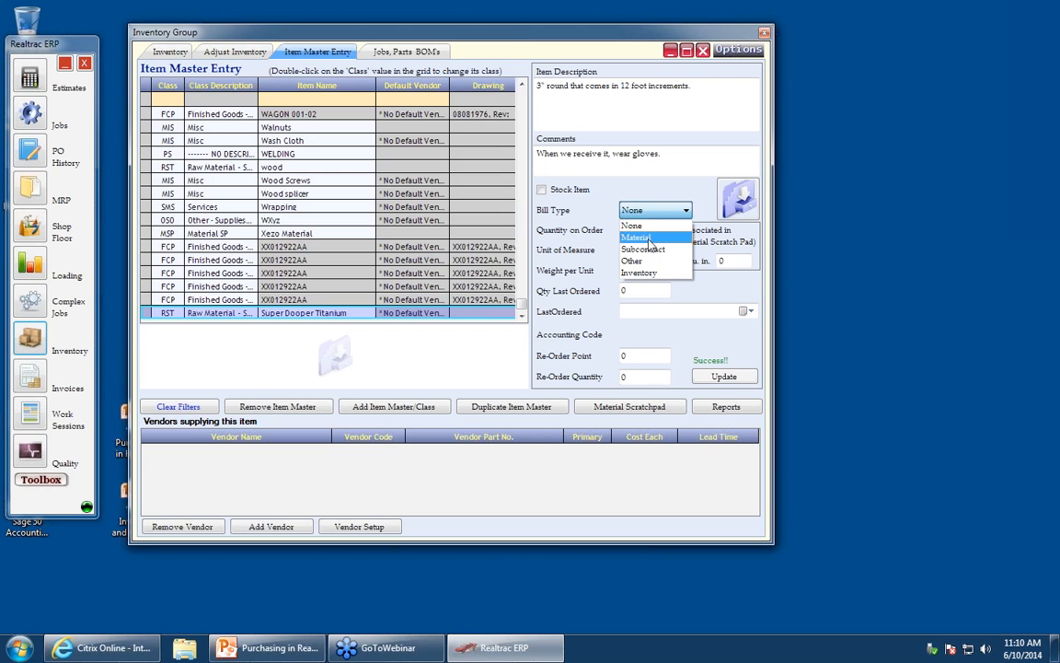
{"action": "left_click", "coordinate": [650, 239]}
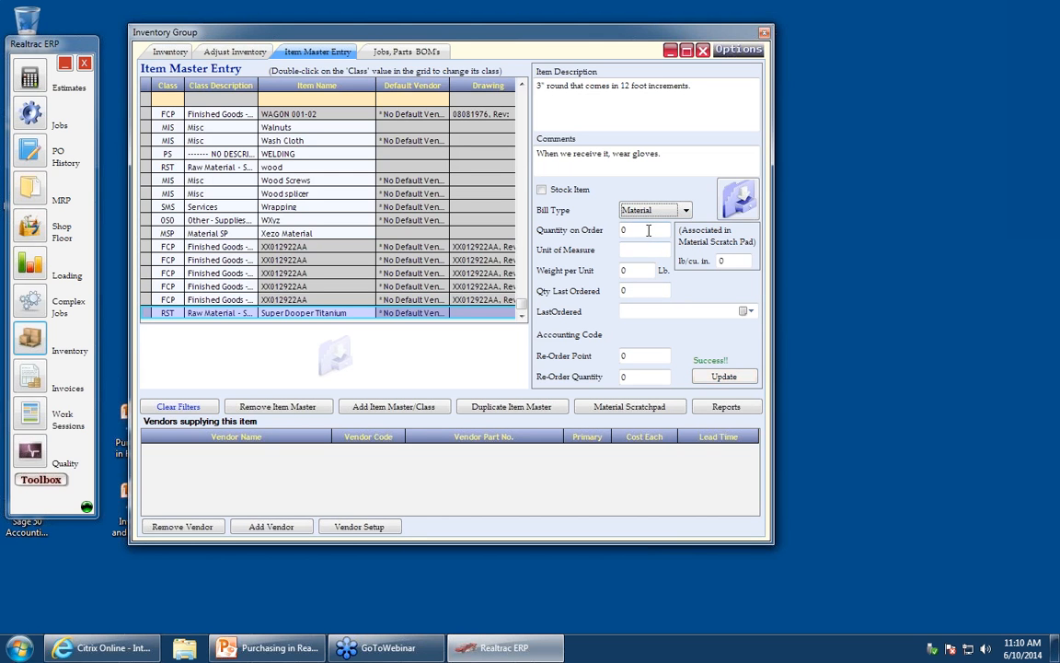
{"action": "left_click", "coordinate": [649, 231]}
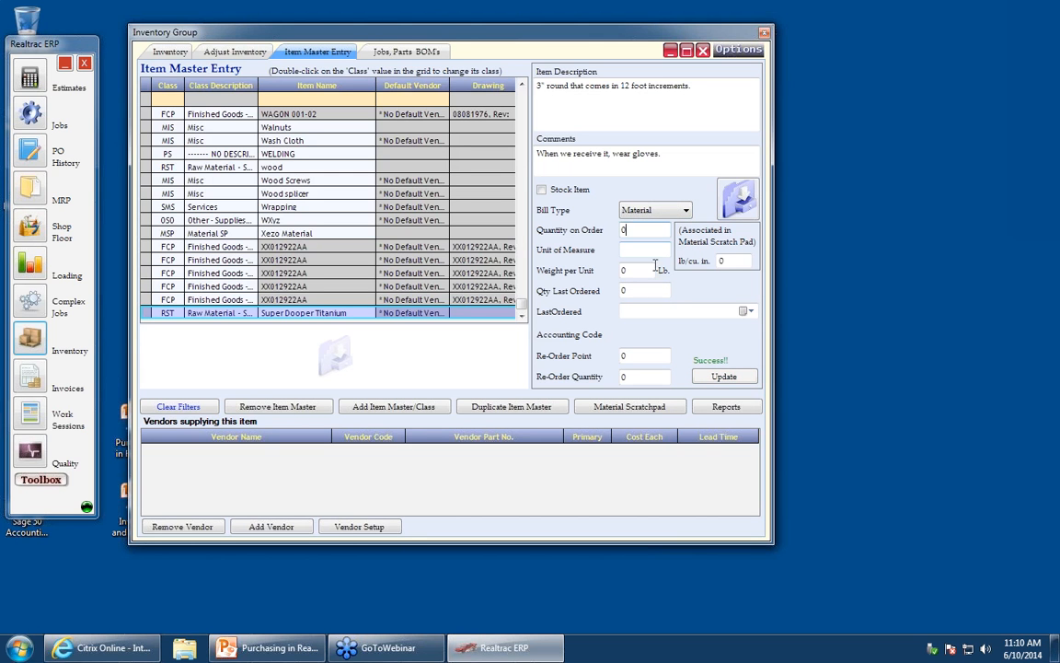
- Set the re-order point to 10 and the re-order quantity to 50
{"action": "left_click", "coordinate": [643, 355]}
{"action": "type", "text": "10"}
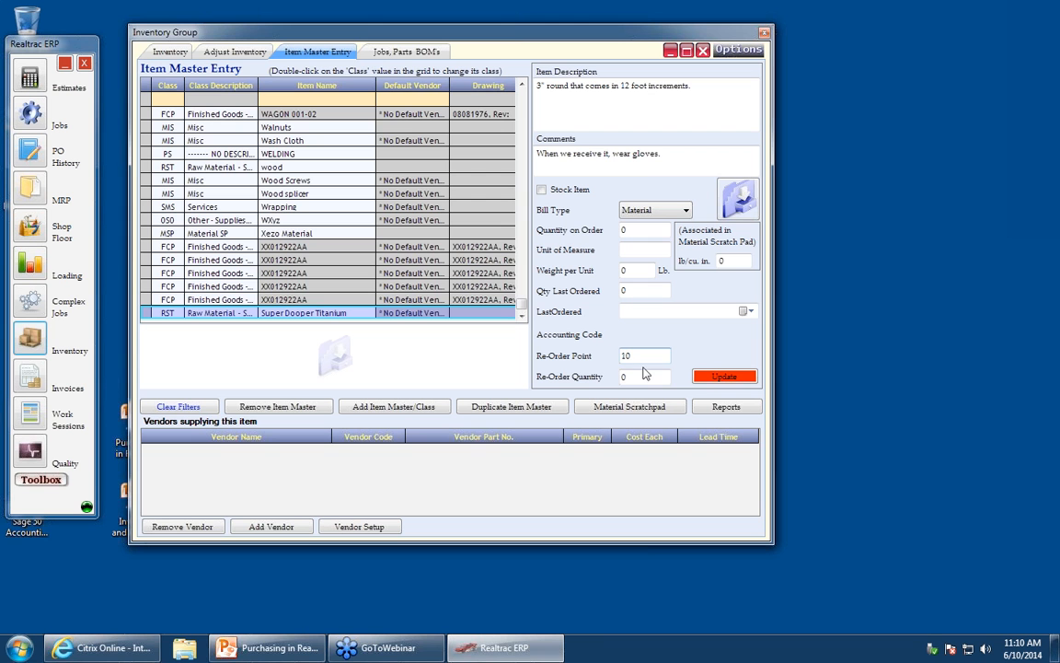
{"action": "left_click", "coordinate": [640, 375]}
{"action": "type", "text": "50"}
{"action": "double_click", "coordinate": [635, 377]}
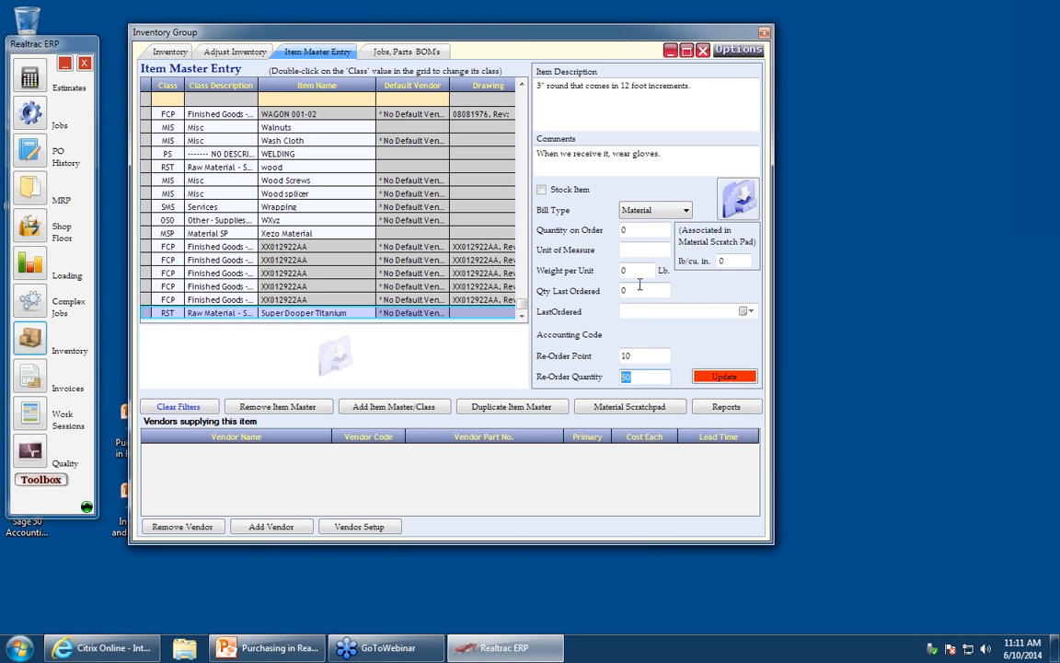
- Set the material density to .0389 lb/cu. in. and start adding a vendor for the item
{"action": "left_click", "coordinate": [726, 261]}
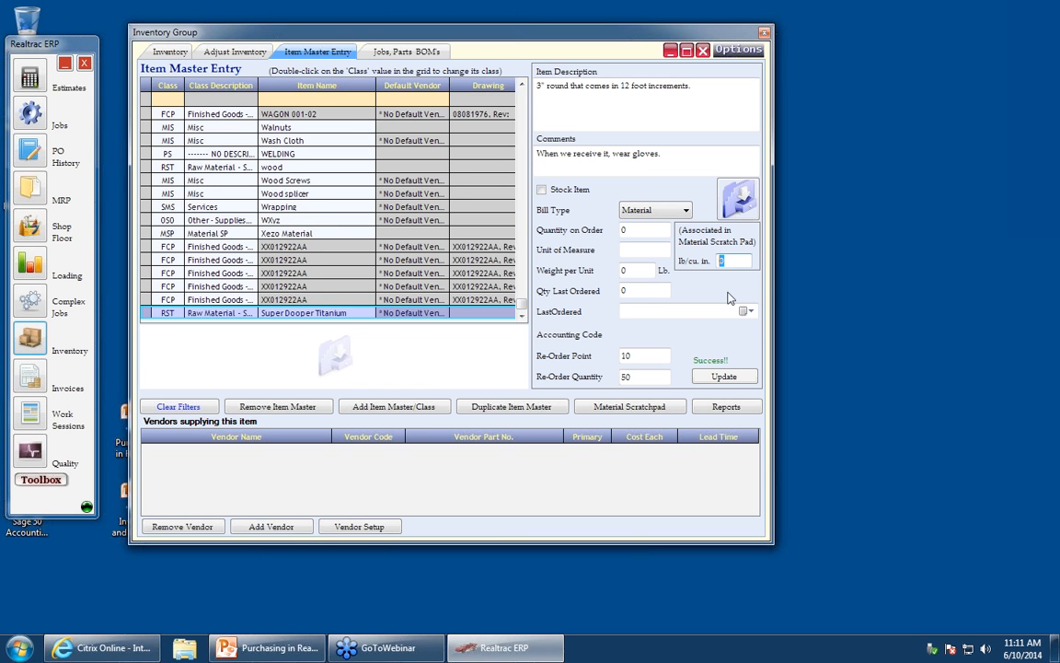
{"action": "type", "text": ".0389"}
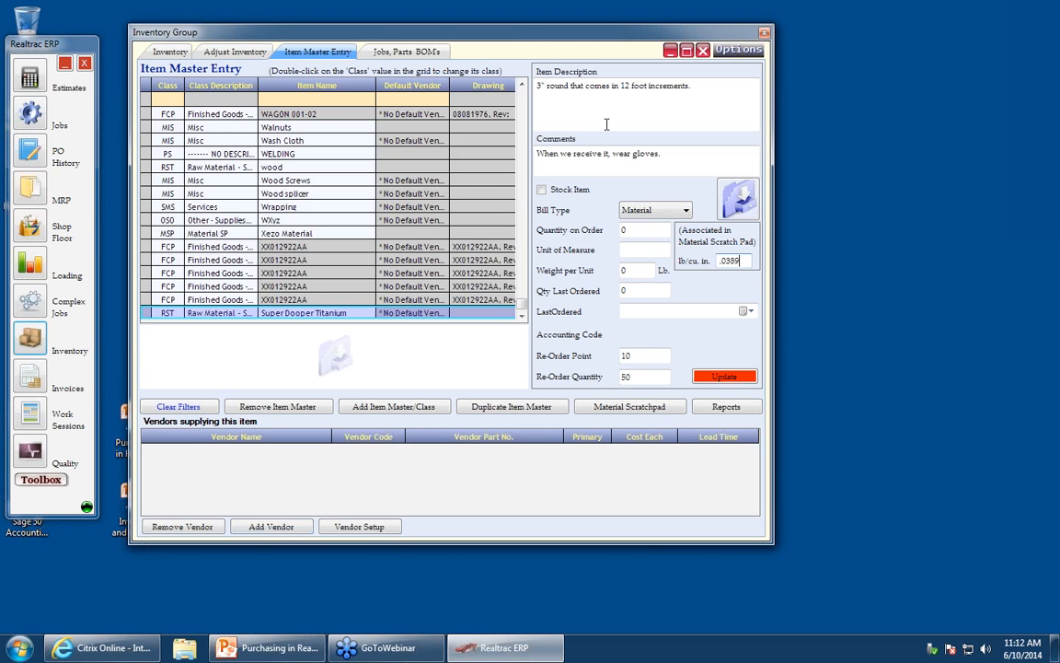
{"action": "left_click", "coordinate": [269, 526]}
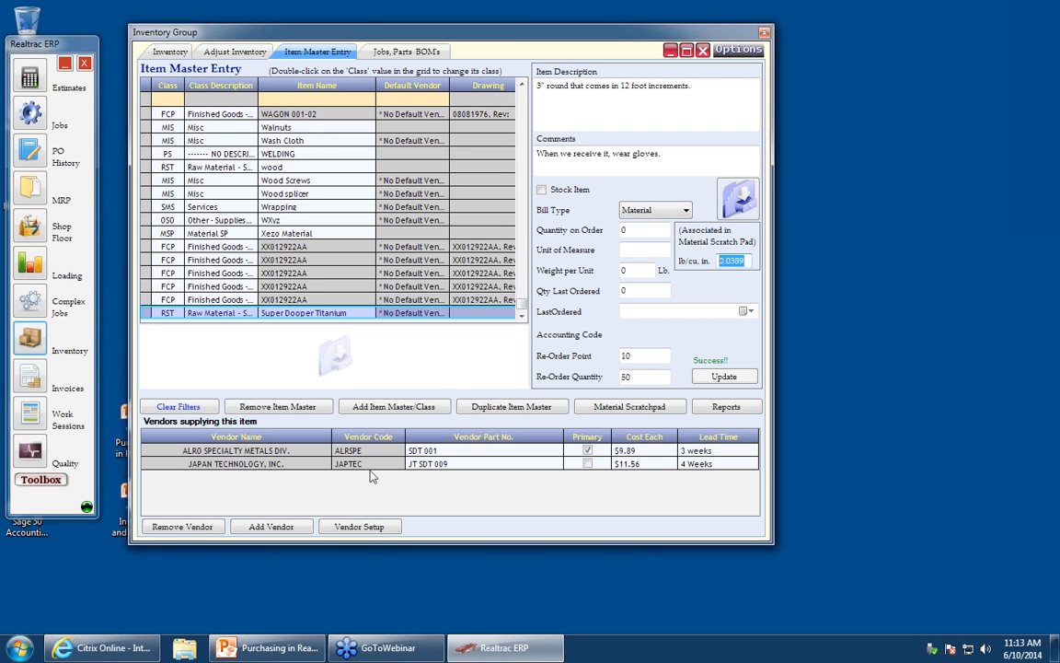
- Open System Setup from the toolbox and switch to its Customer / Vendor tab
{"action": "left_click", "coordinate": [52, 485]}
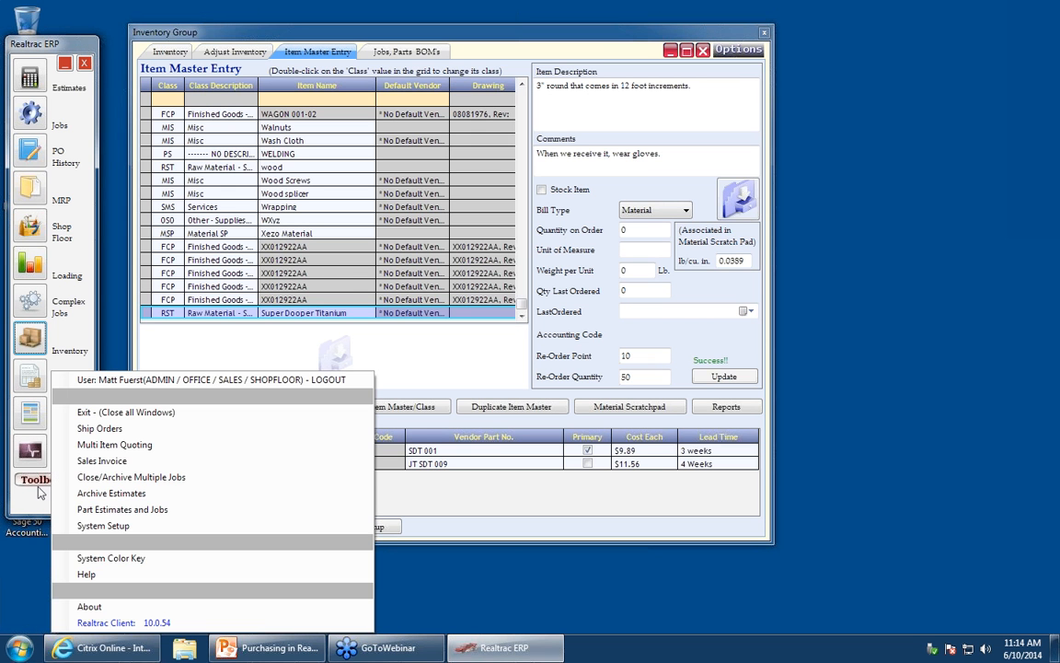
{"action": "left_click", "coordinate": [121, 529]}
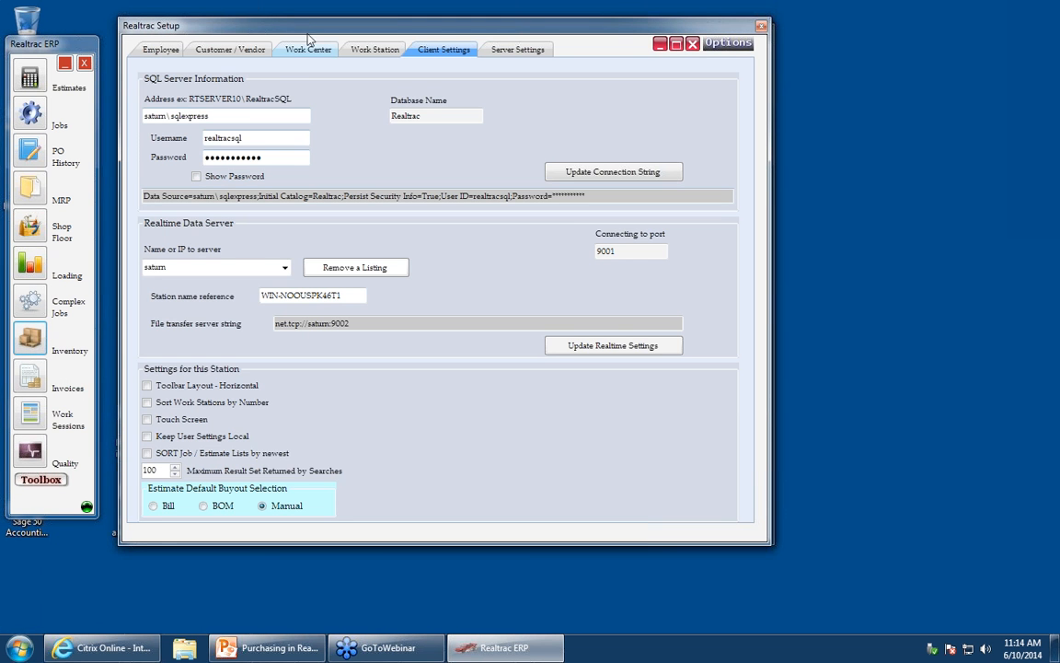
{"action": "left_click_drag", "start_coordinate": [307, 30], "coordinate": [486, 75]}
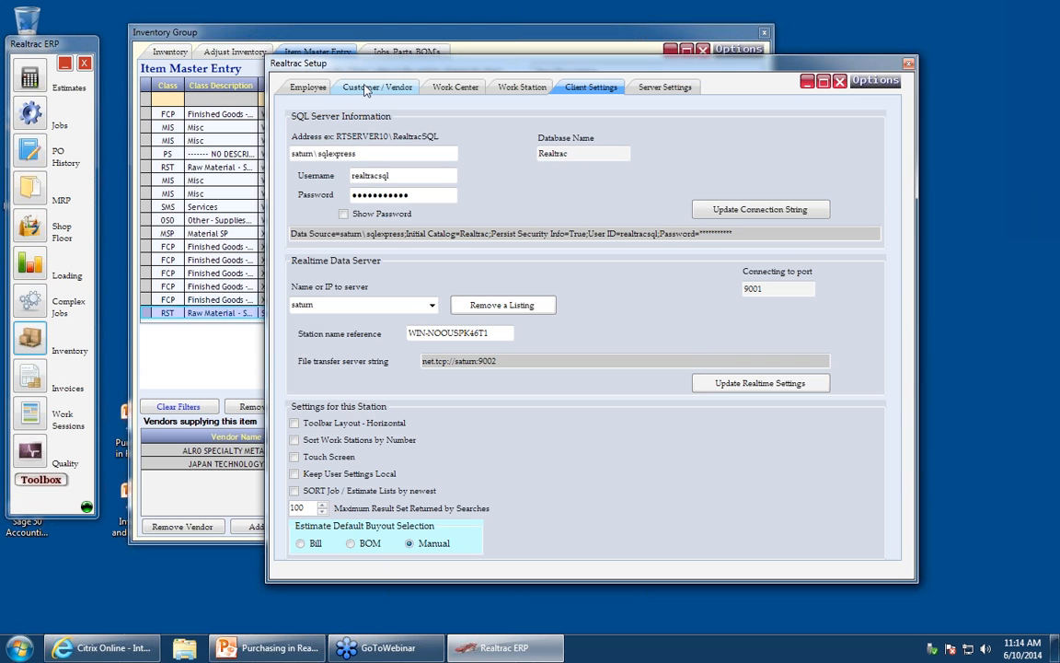
{"action": "left_click", "coordinate": [366, 89]}
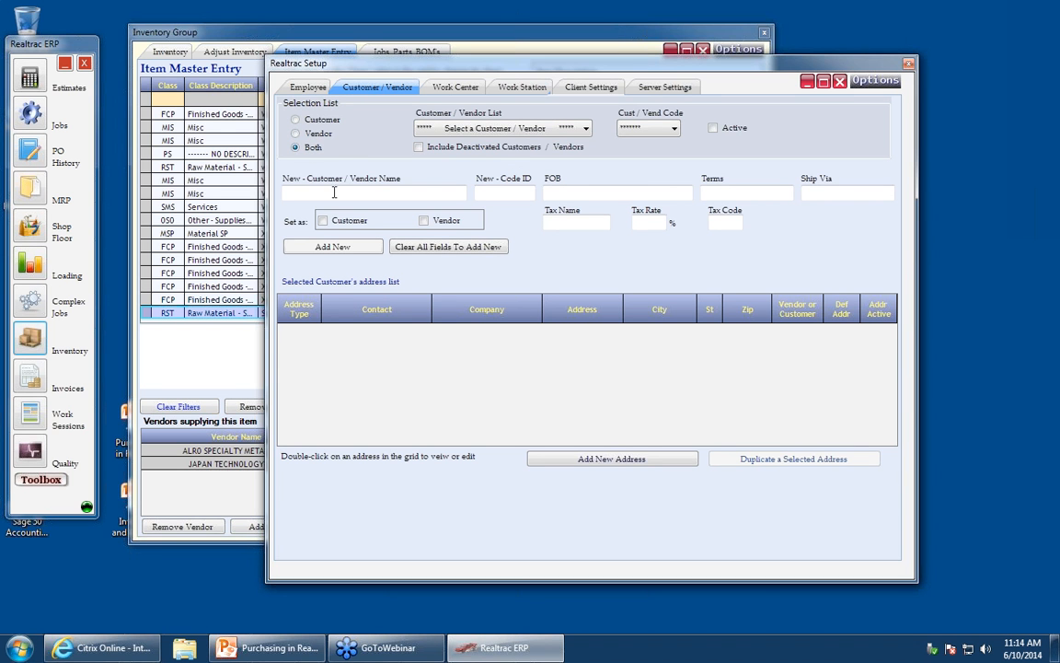
- Start a new vendor named Super Titanium Suppliers with code ID STSRS, marked as a vendor
{"action": "left_click", "coordinate": [456, 220]}
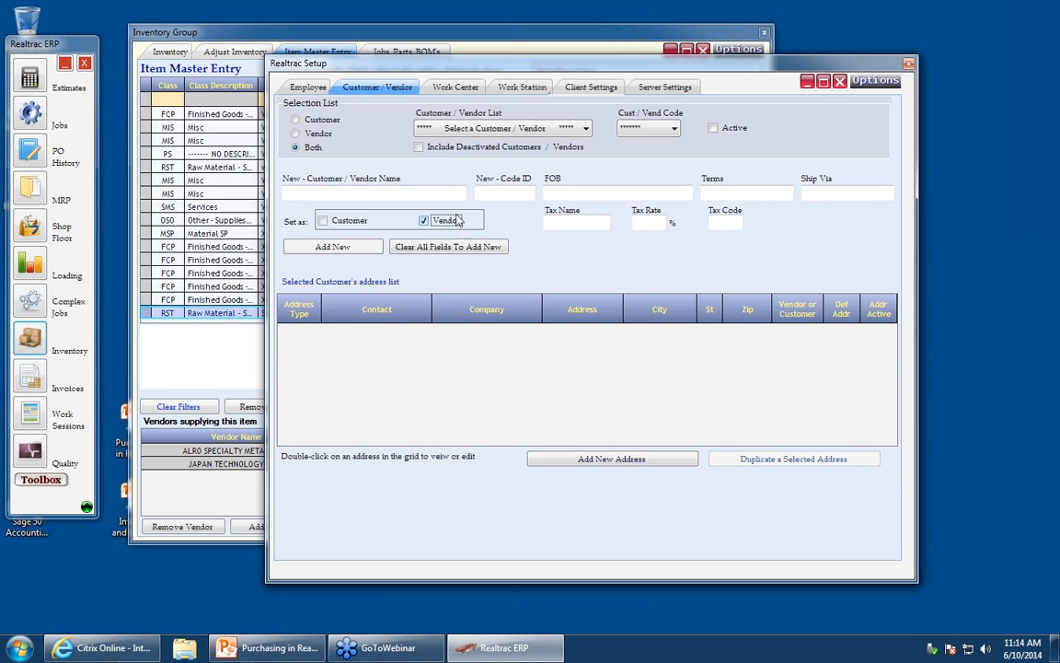
{"action": "left_click", "coordinate": [387, 194]}
{"action": "type", "text": "Super"}
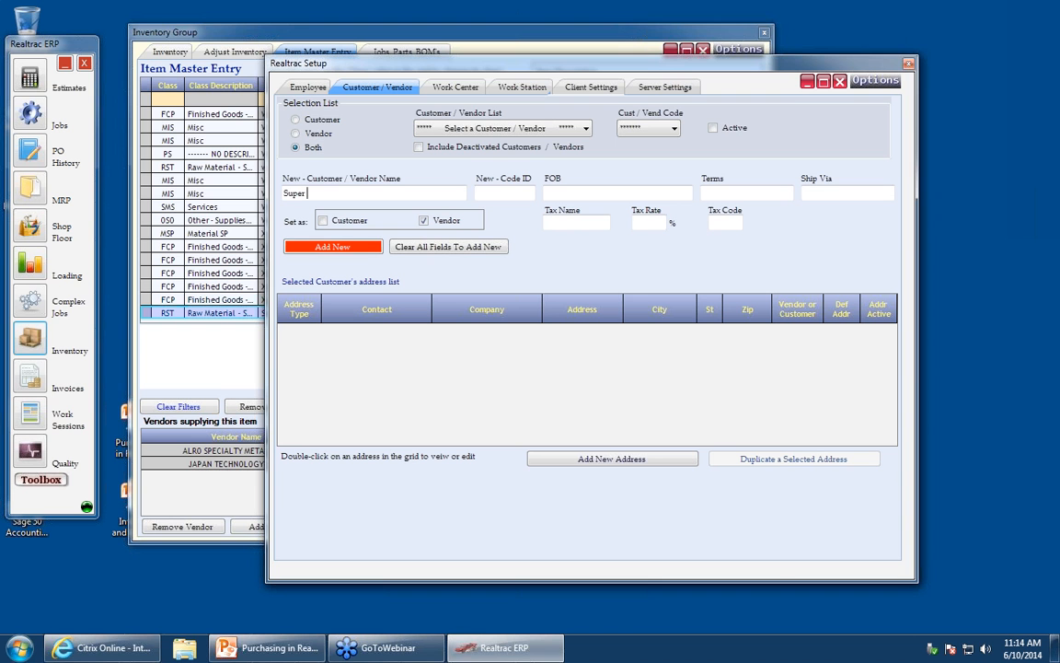
{"action": "type", "text": " Titanium Supp"}
{"action": "type", "text": "lier"}
{"action": "type", "text": "s"}
{"action": "key", "text": "Tab"}
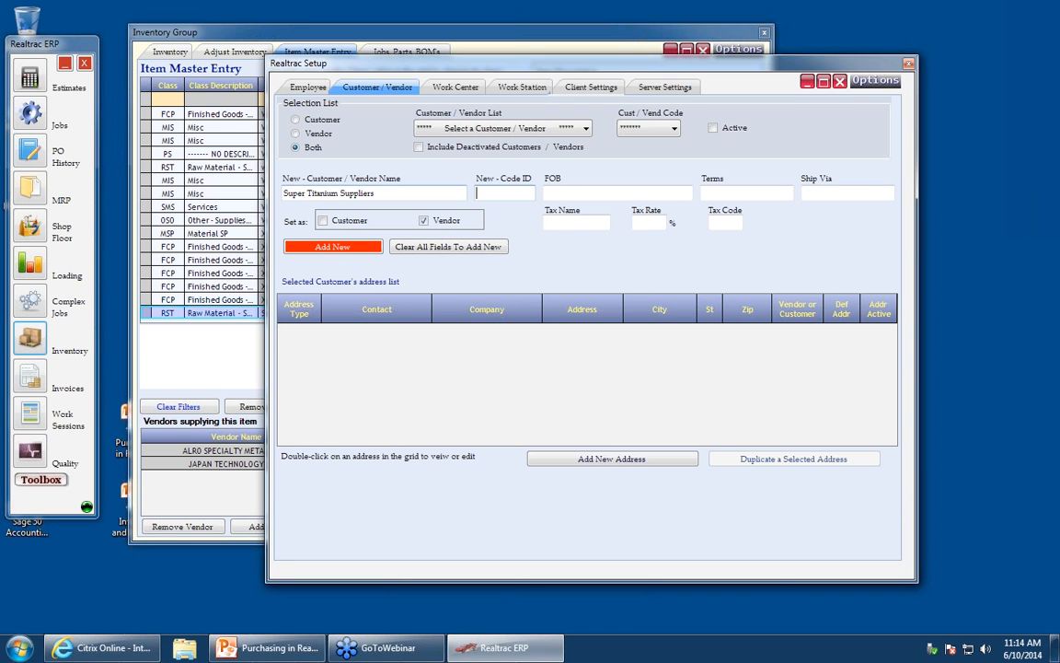
{"action": "type", "text": "STSRS"}
{"action": "left_click", "coordinate": [646, 191]}
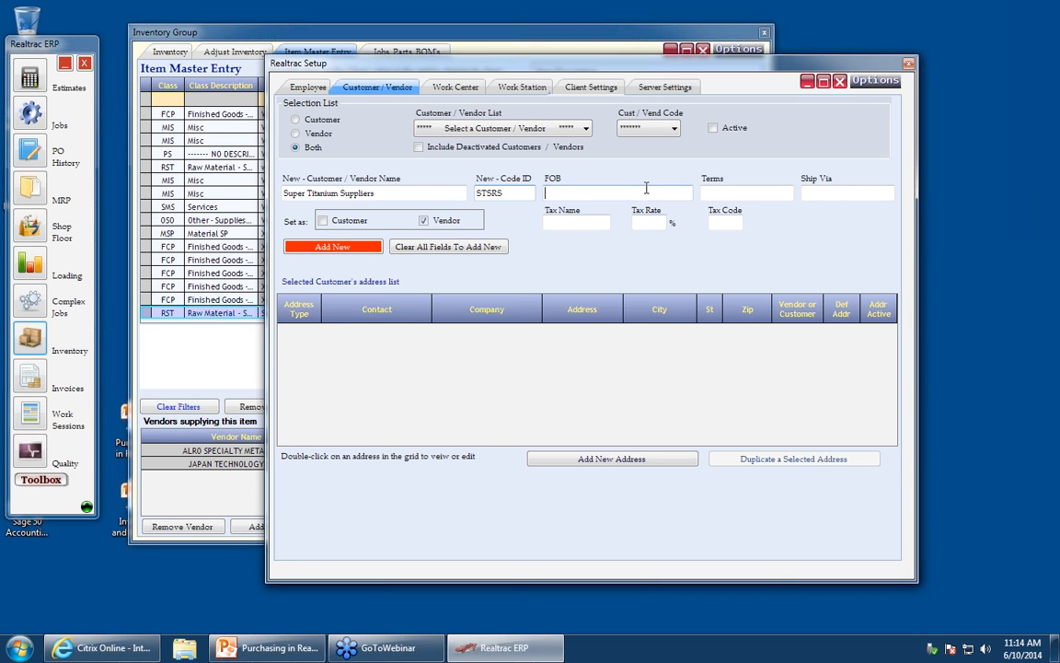
- Set the vendor's FOB to Livonia, terms to NET 30 and ship via UPS, then add the vendor
{"action": "type", "text": "Livonia"}
{"action": "key", "text": "Tab"}
{"action": "type", "text": "NET 30"}
{"action": "key", "text": "Tab"}
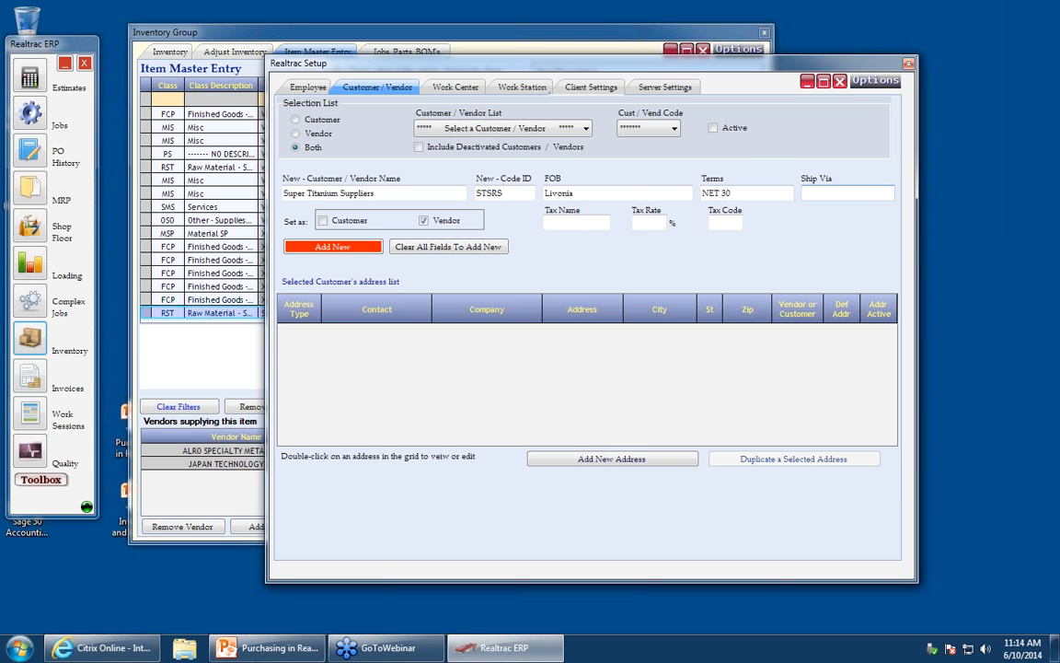
{"action": "type", "text": "UPS"}
{"action": "left_click", "coordinate": [313, 245]}
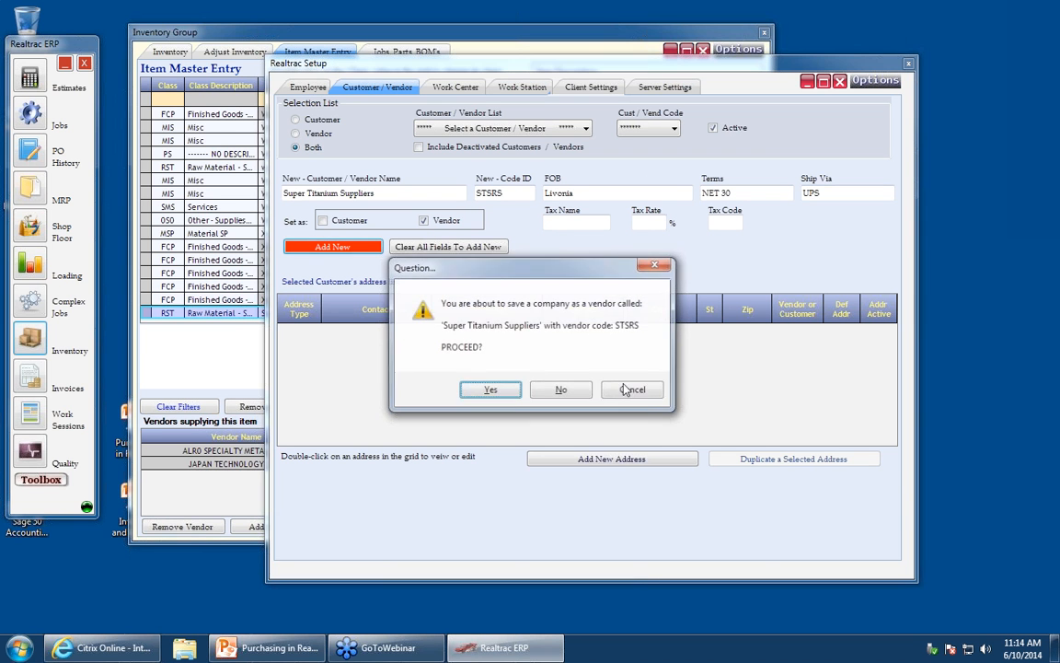
{"action": "left_click", "coordinate": [497, 390]}
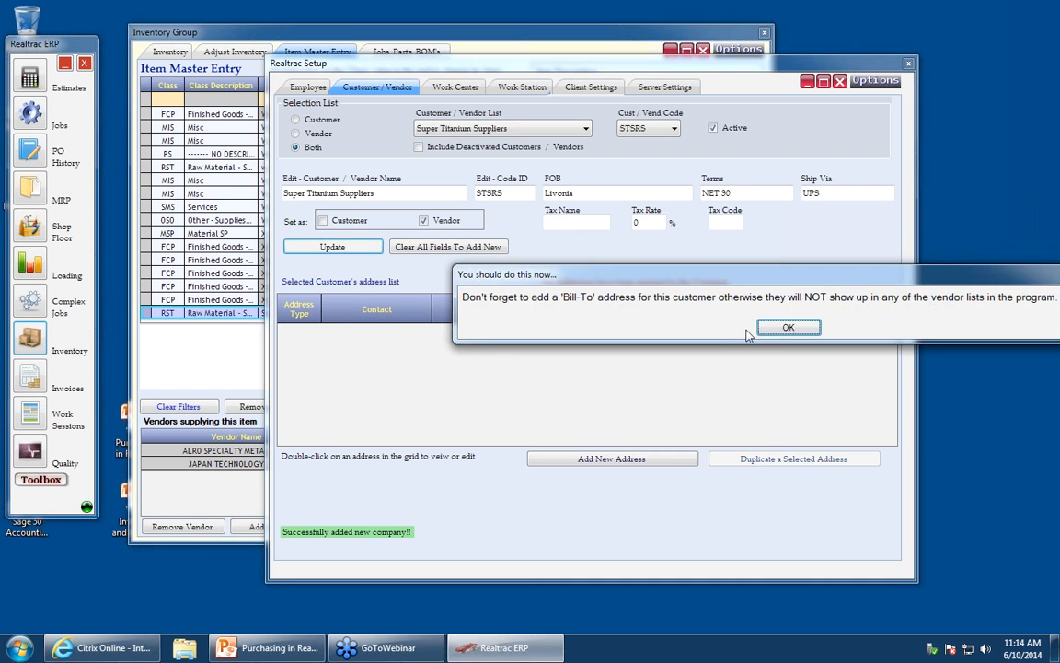
- Start a new bill-to address and enter the contact's name, the street address and the city
{"action": "left_click", "coordinate": [784, 328]}
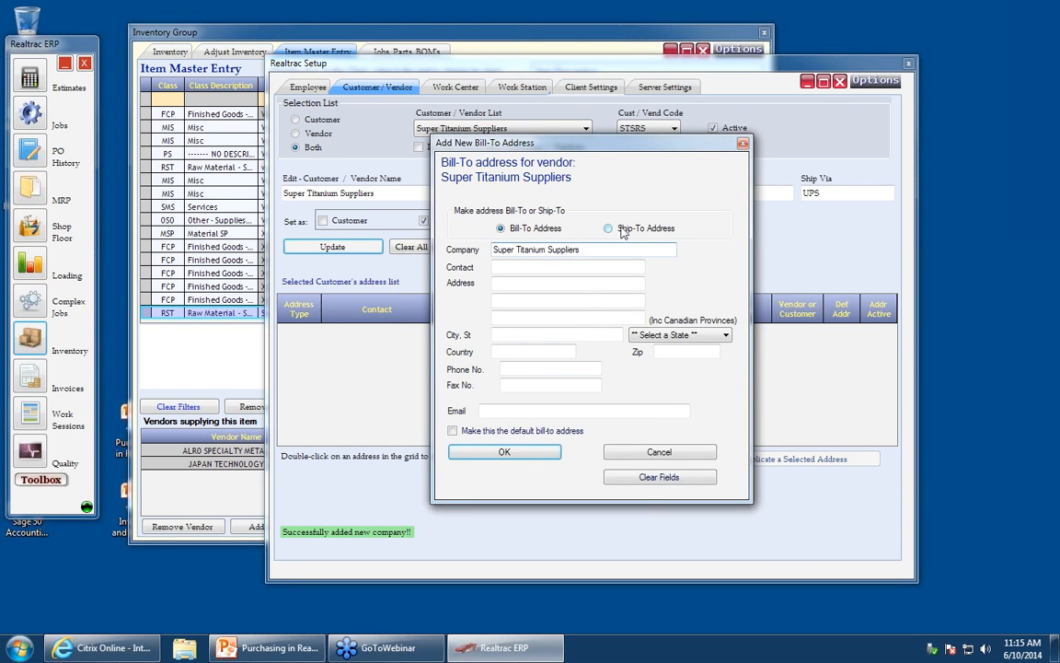
{"action": "left_click", "coordinate": [547, 268]}
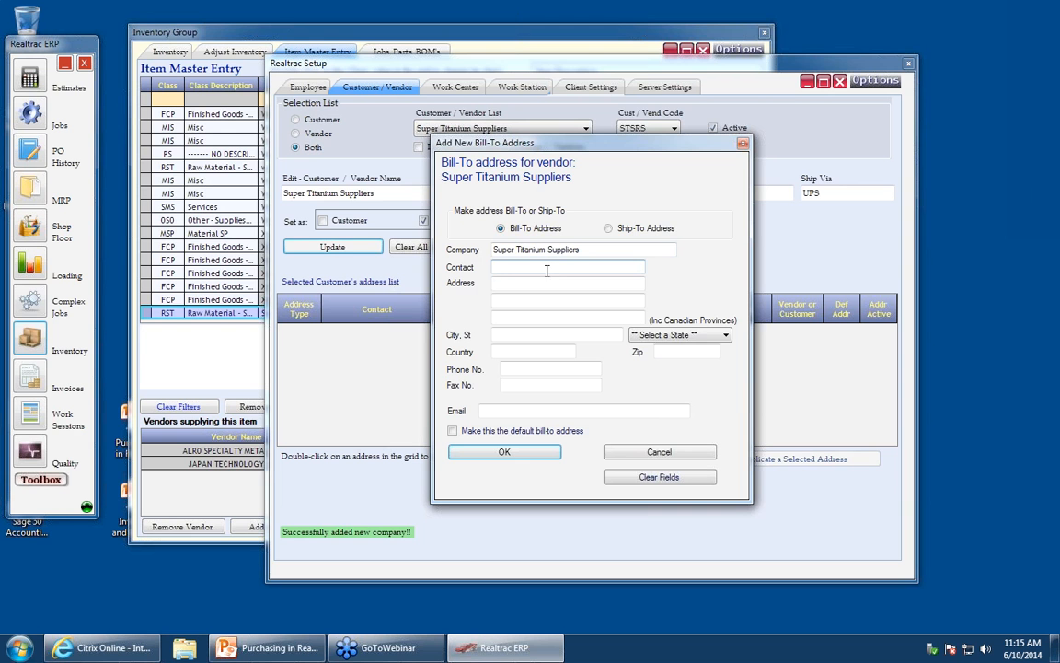
{"action": "type", "text": "Bill Titanium"}
{"action": "key", "text": "Tab"}
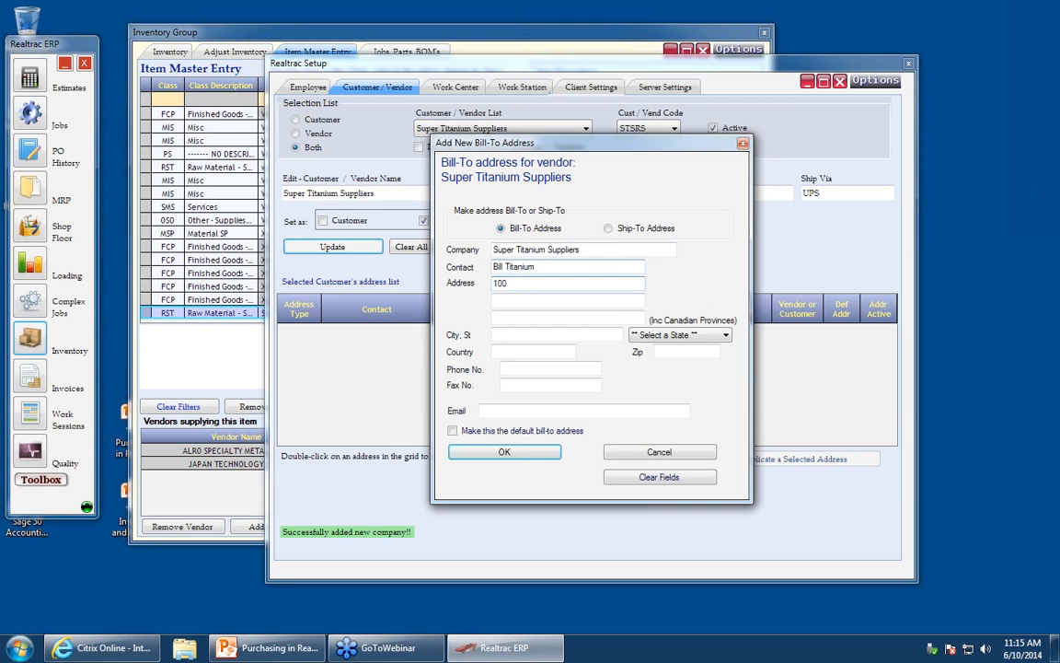
{"action": "key", "text": "Tab"}
{"action": "key", "text": "Tab"}
{"action": "key", "text": "Tab"}
{"action": "type", "text": "Li"}
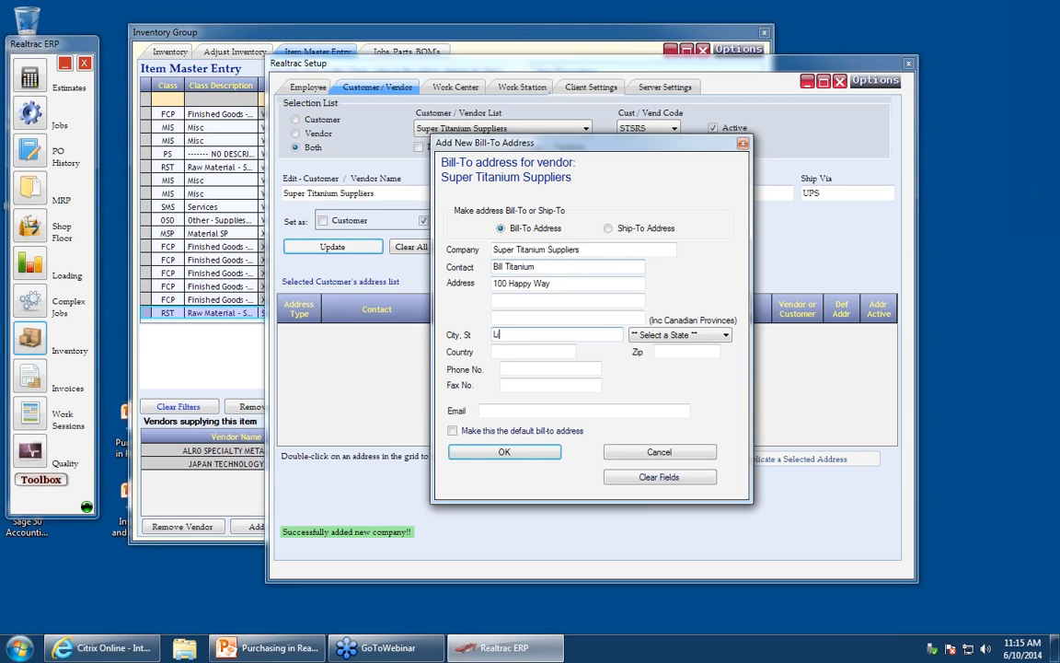
{"action": "type", "text": "vonia"}
{"action": "key", "text": "Tab"}
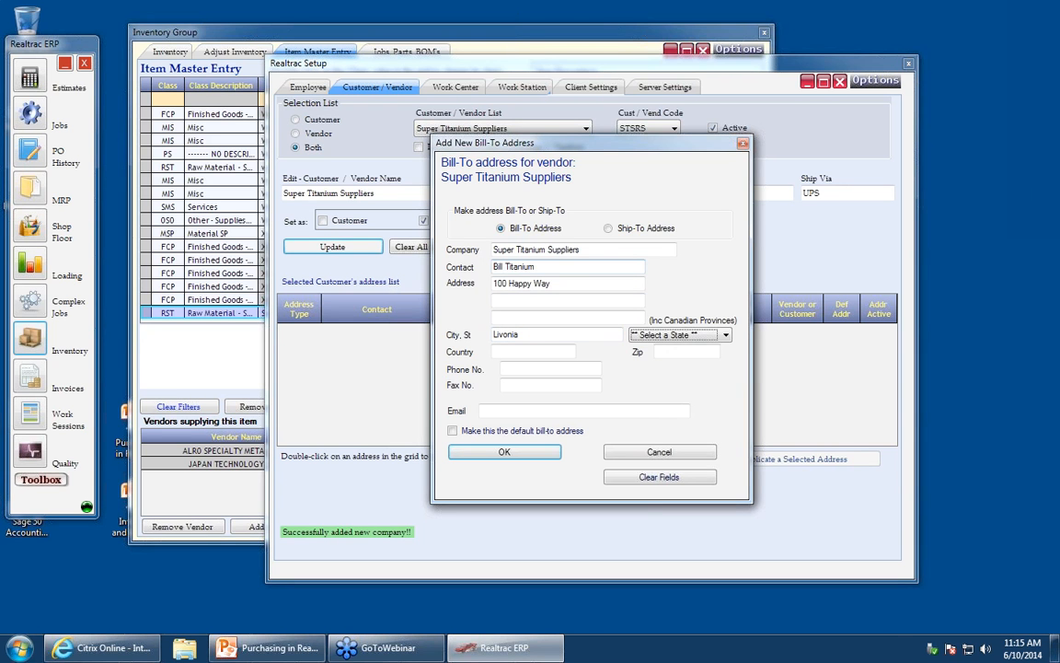
- Set the state to Michigan, enter the zip code, country US and the contact's e-mail, and save the bill-to address
{"action": "type", "text": "masmi"}
{"action": "key", "text": "Tab"}
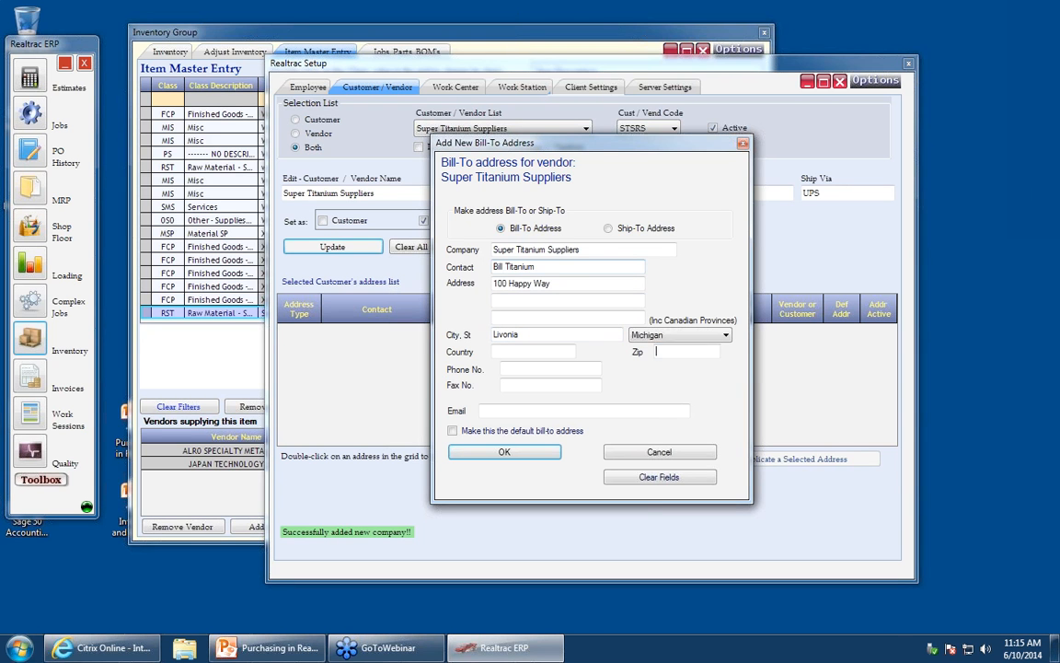
{"action": "type", "text": "48150"}
{"action": "key", "text": "Tab"}
{"action": "type", "text": "US"}
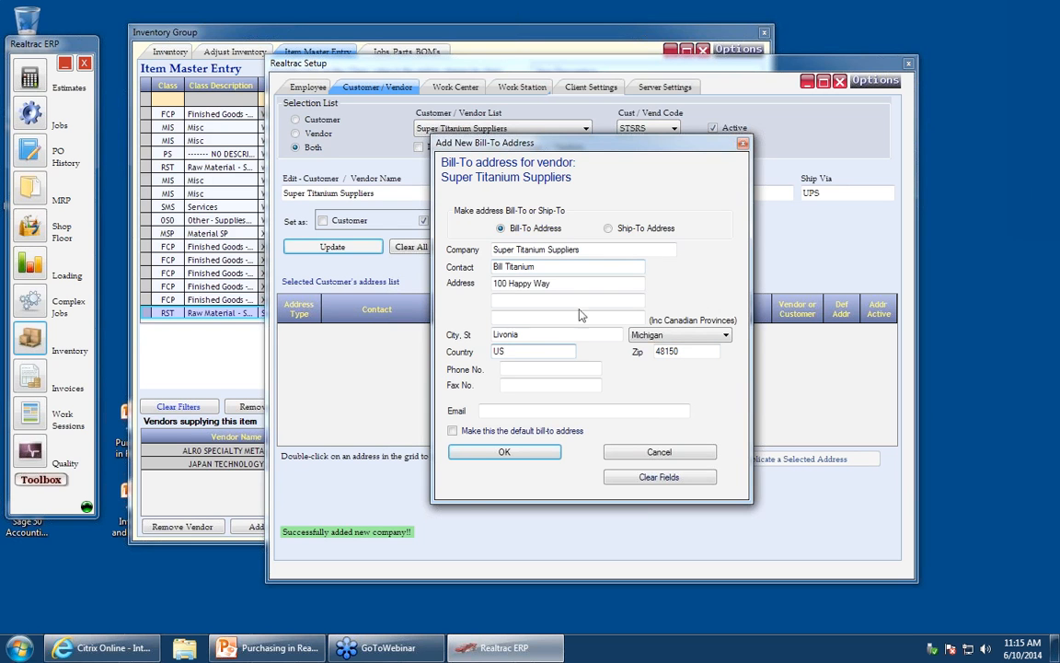
{"action": "key", "text": "Tab"}
{"action": "left_click", "coordinate": [521, 411]}
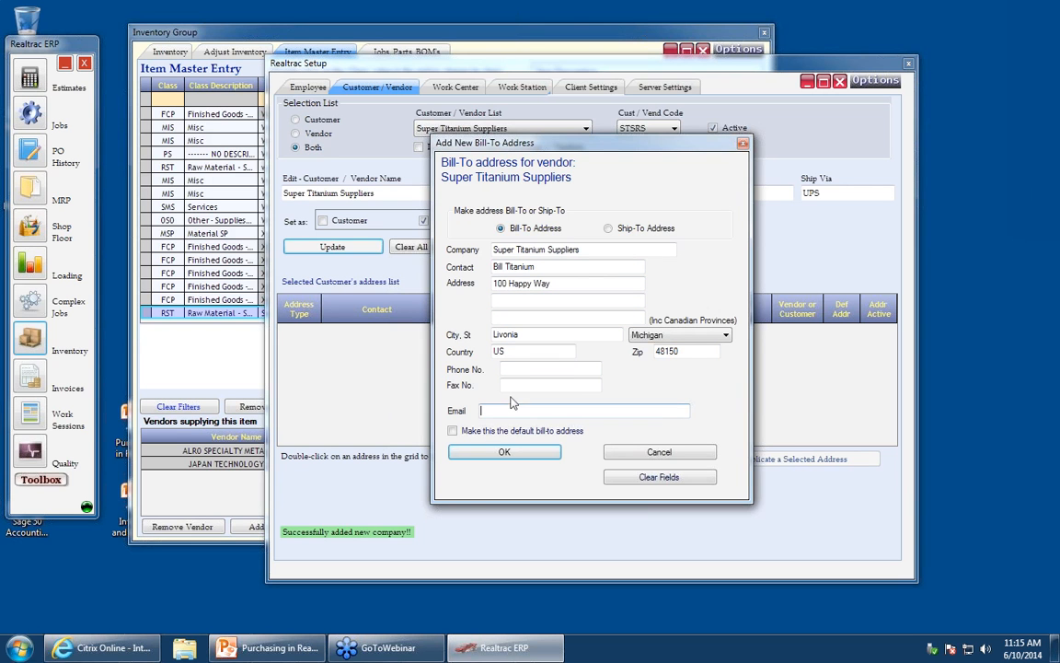
{"action": "left_click", "coordinate": [505, 452]}
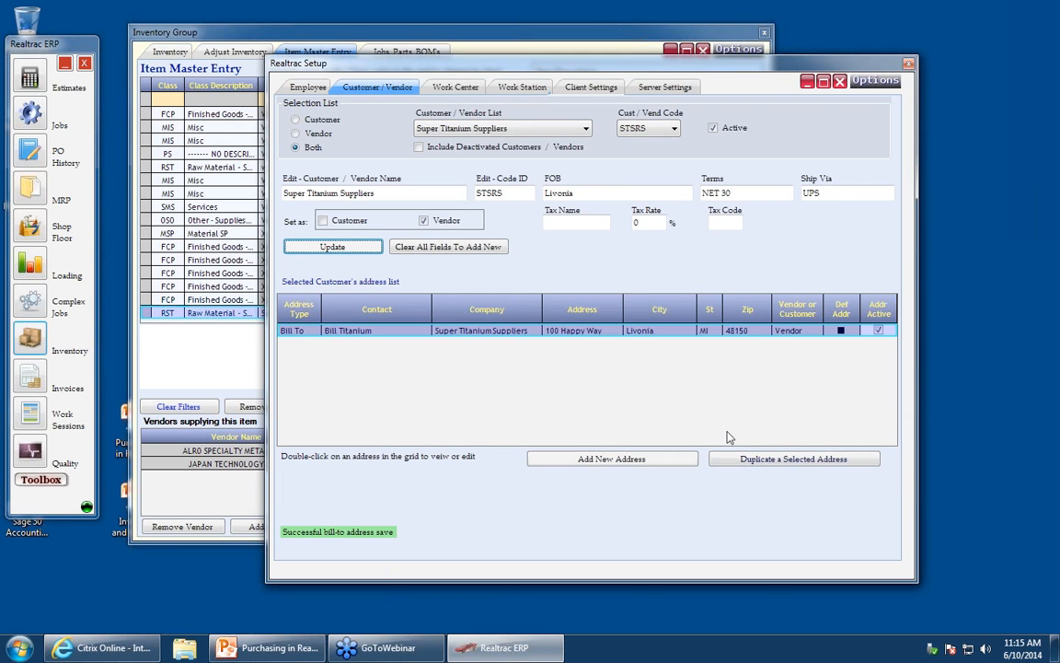
- Add a matching default ship-to address for the vendor and close System Setup
{"action": "left_click", "coordinate": [747, 459]}
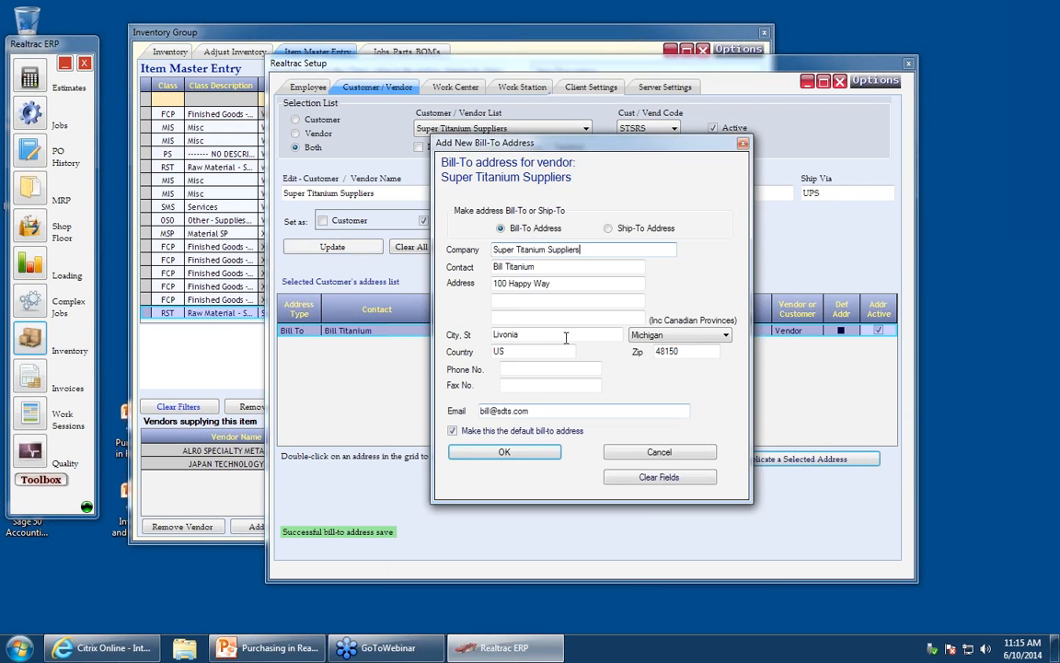
{"action": "left_click", "coordinate": [615, 230]}
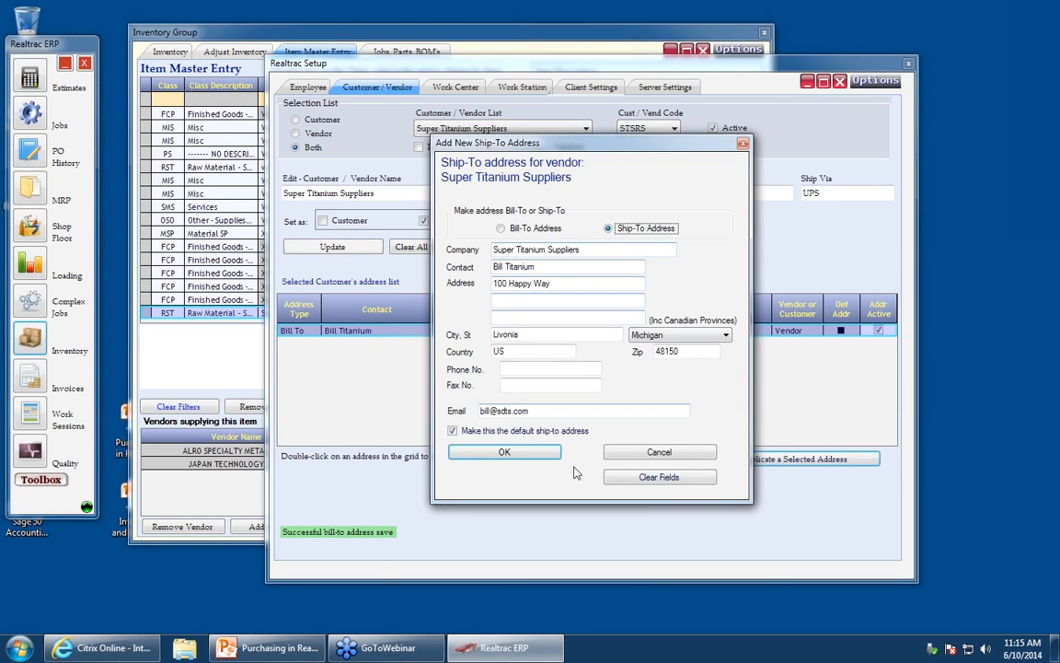
{"action": "left_click", "coordinate": [502, 452]}
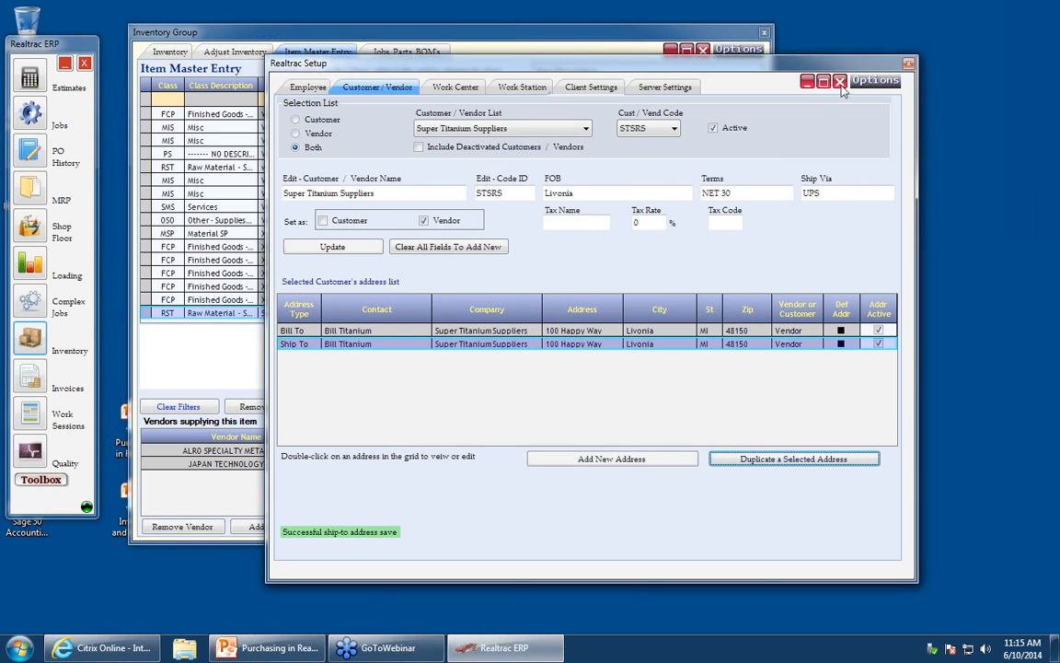
{"action": "left_click", "coordinate": [839, 81]}
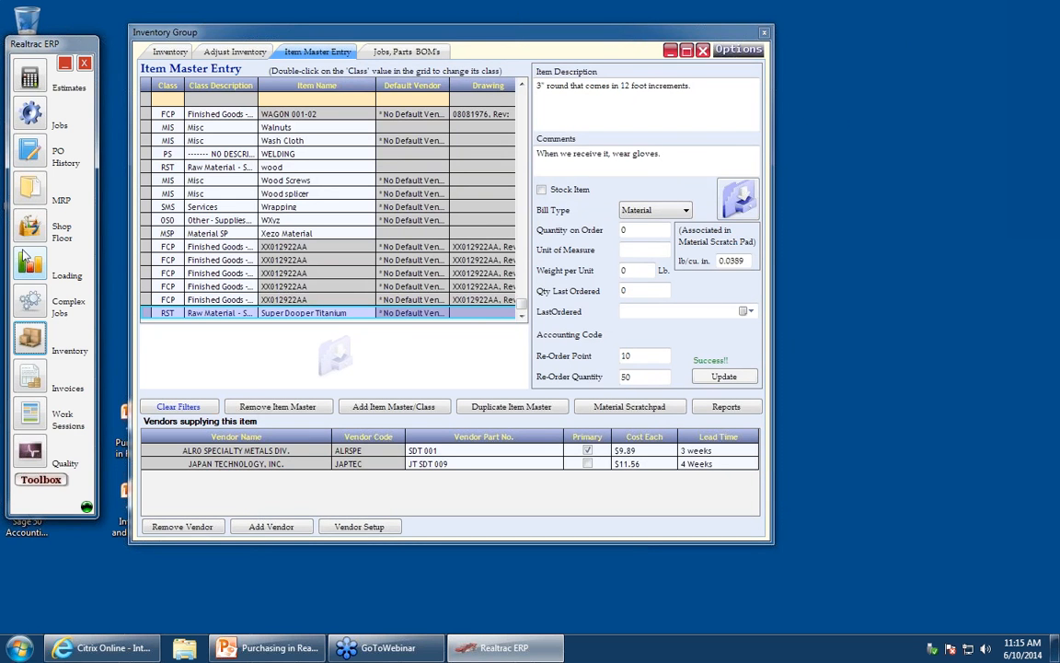
- Open PO History and enlarge its window
{"action": "left_click", "coordinate": [33, 162]}
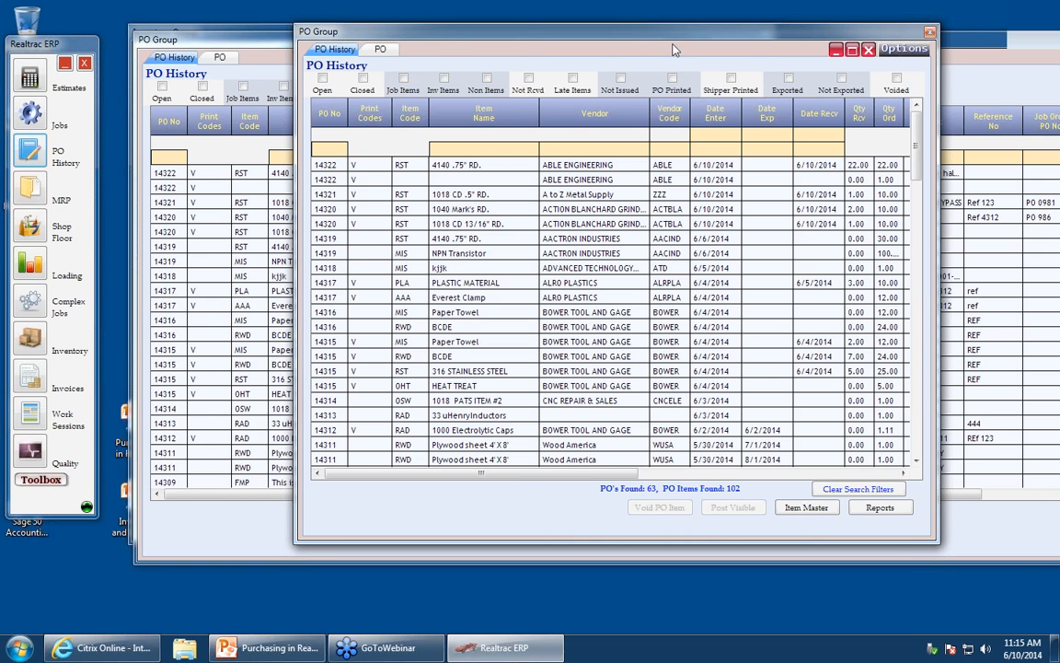
{"action": "left_click", "coordinate": [930, 33]}
{"action": "left_click_drag", "start_coordinate": [930, 33], "coordinate": [800, 44]}
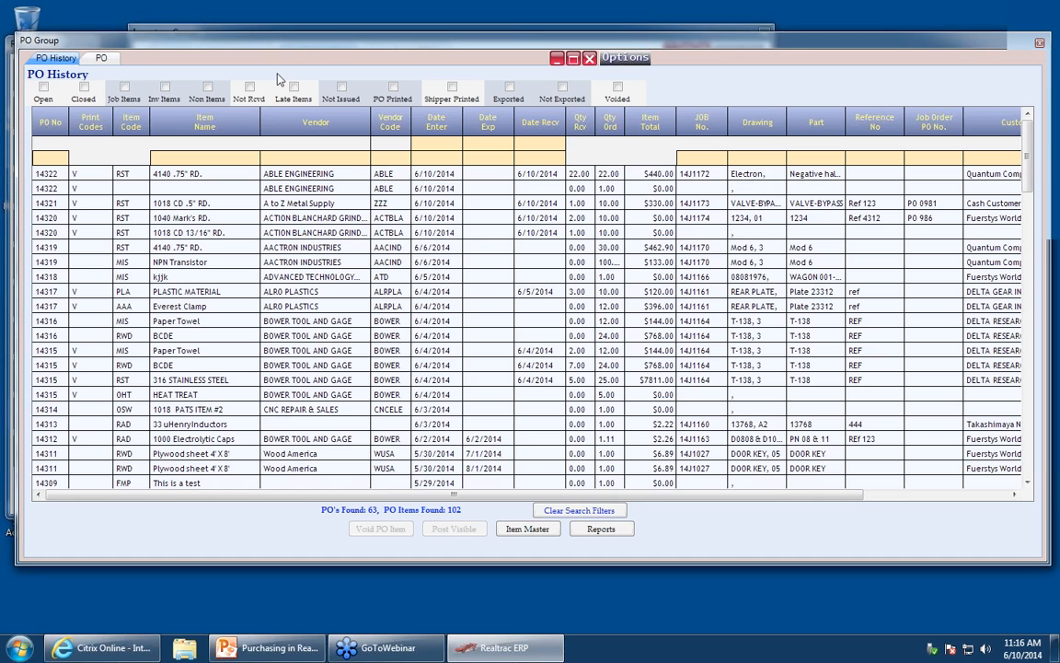
- Filter the PO history by part number t-1
{"action": "left_click", "coordinate": [532, 145]}
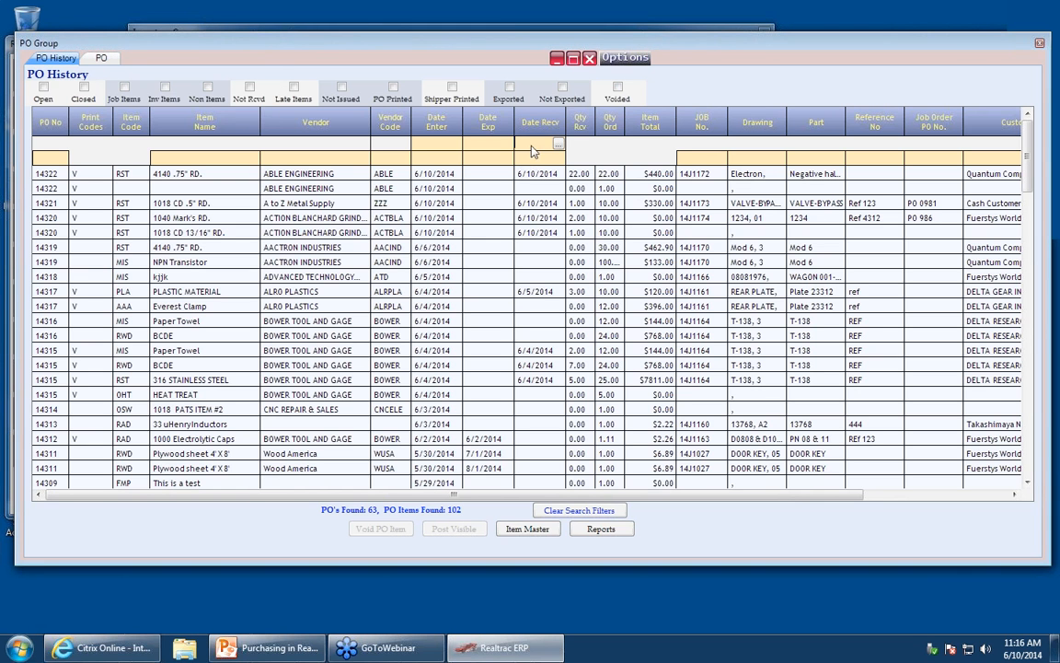
{"action": "left_click", "coordinate": [816, 160]}
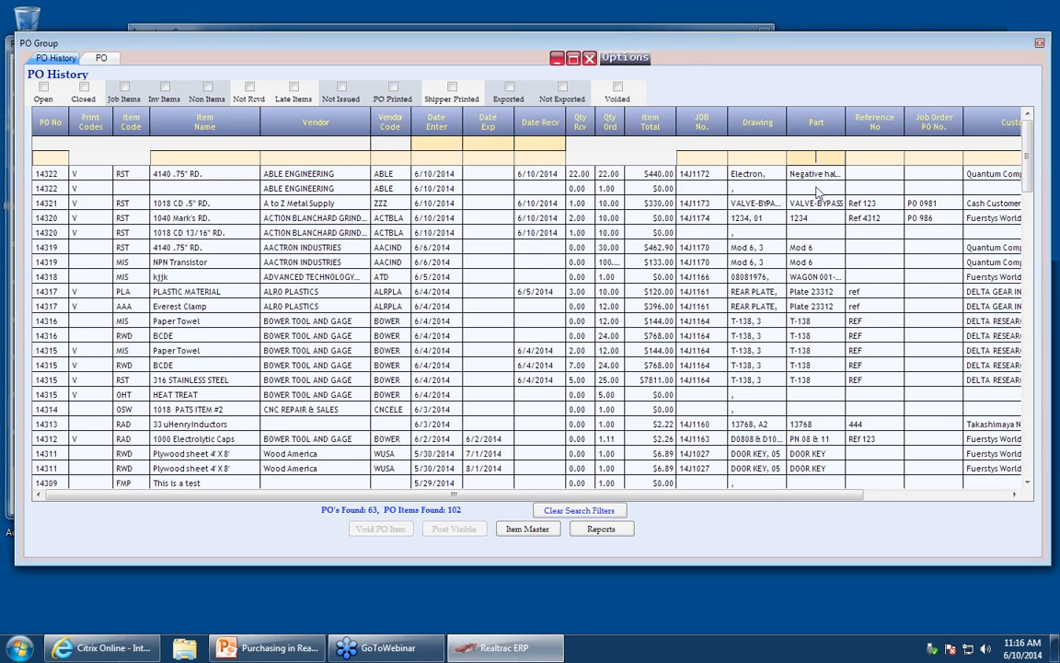
{"action": "type", "text": "t-138"}
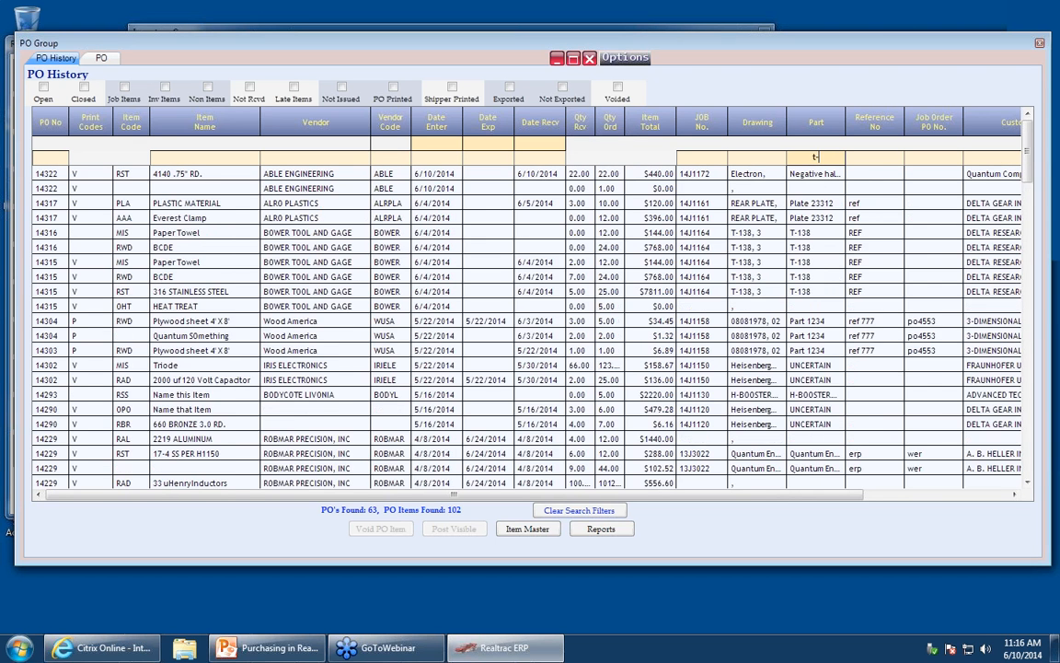
{"action": "key", "text": "BackSpace"}
{"action": "key", "text": "BackSpace"}
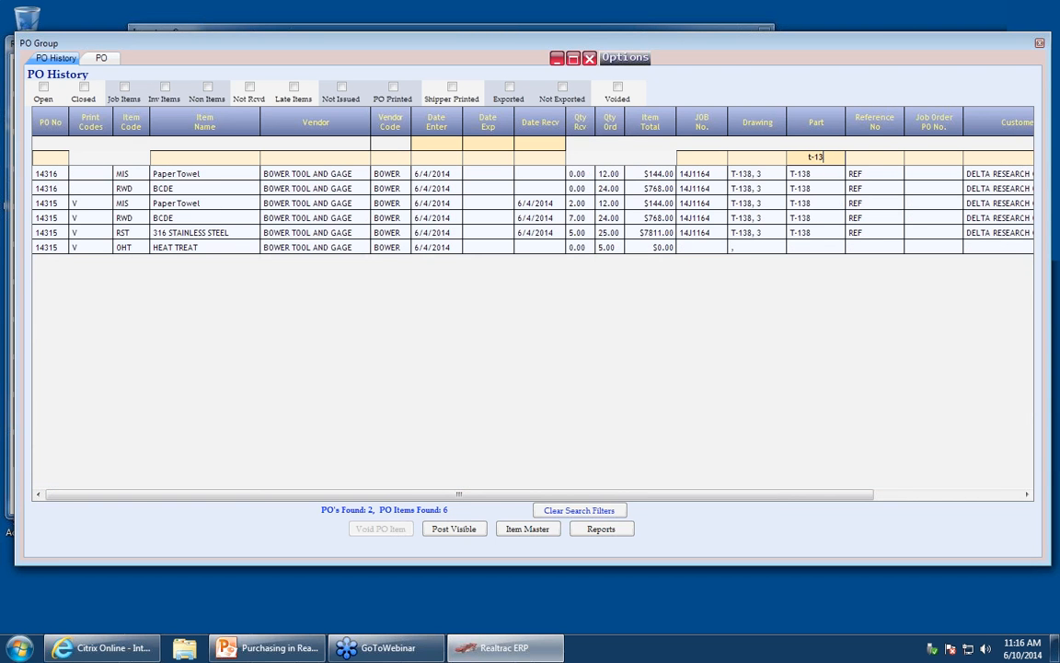
{"action": "key", "text": "BackSpace"}
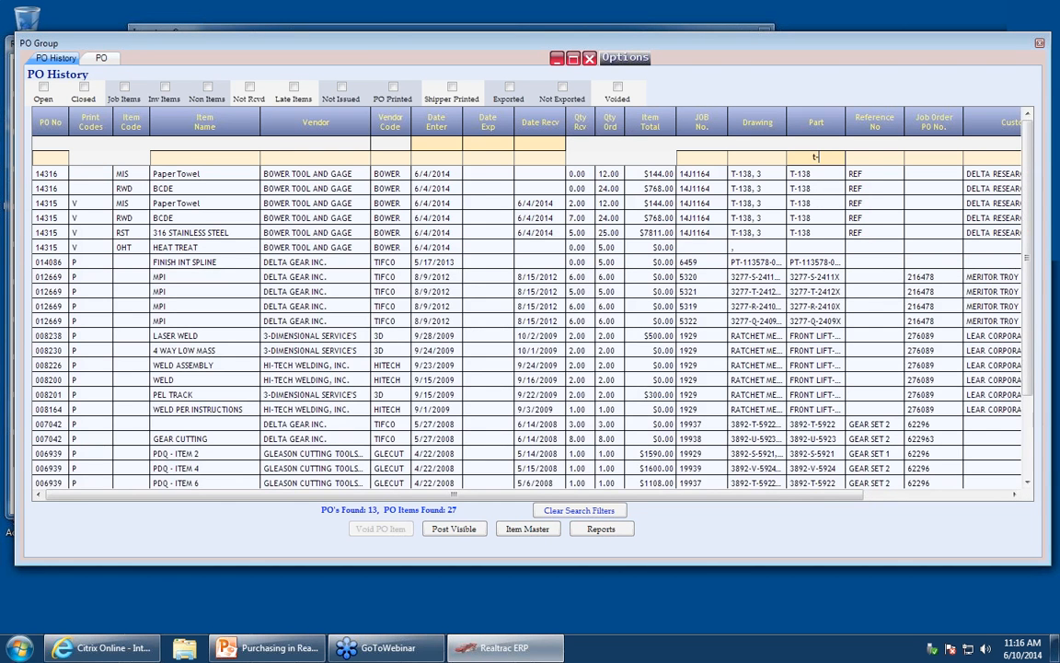
{"action": "type", "text": "1"}
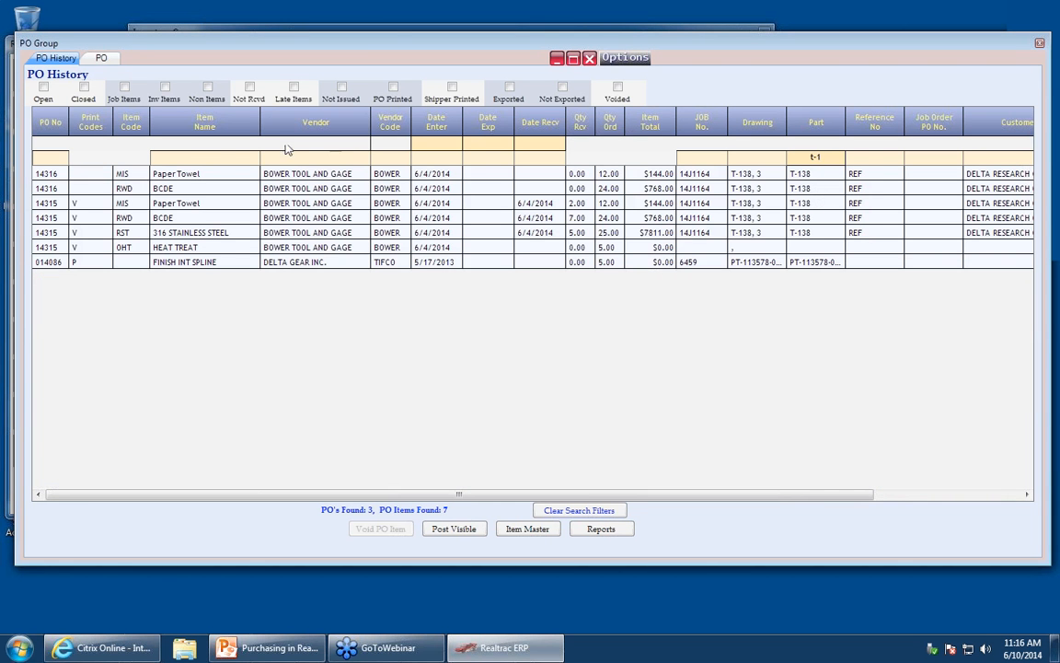
- Filter the PO history by item name bcde, then clear all search filters
{"action": "left_click", "coordinate": [212, 158]}
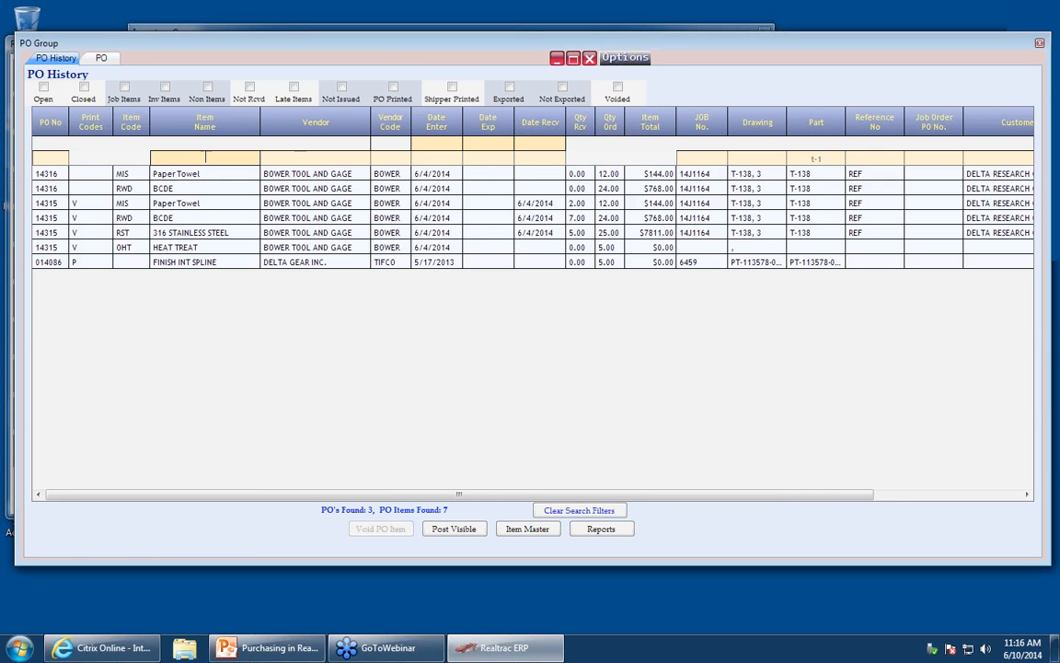
{"action": "type", "text": "bcde"}
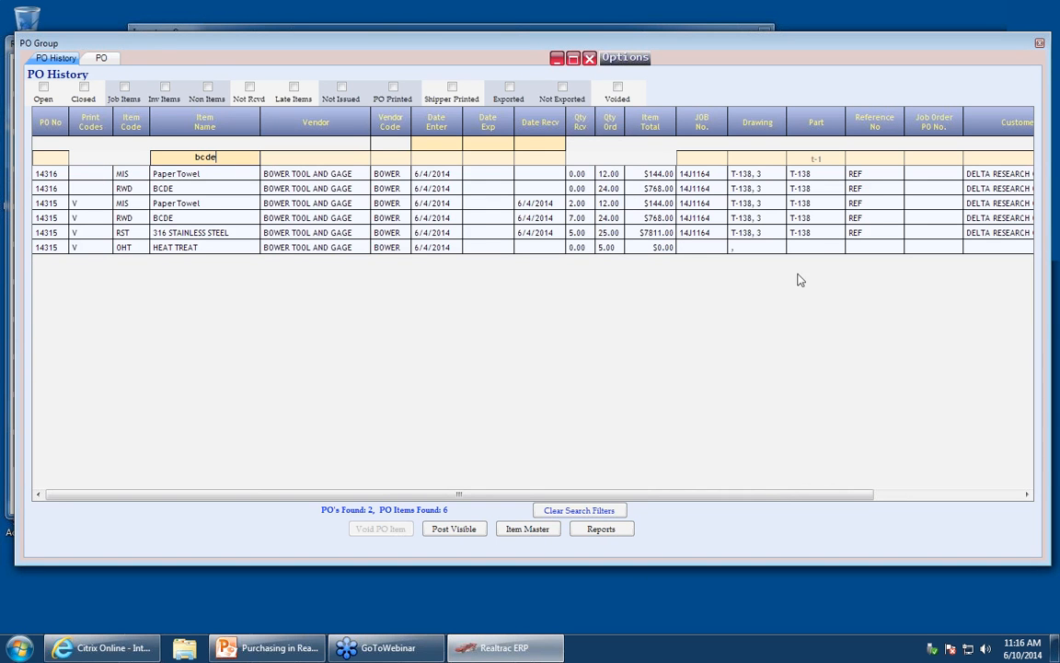
{"action": "left_click", "coordinate": [584, 513]}
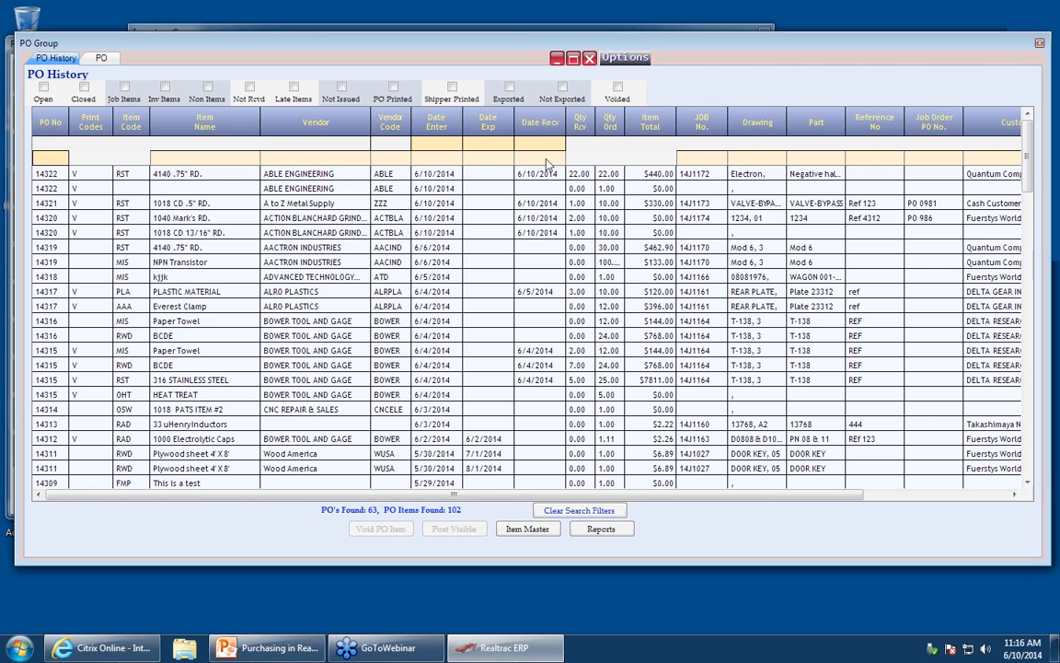
- Try the Not Issued and Not Rcvd filters and switch them off again
{"action": "left_click", "coordinate": [343, 87]}
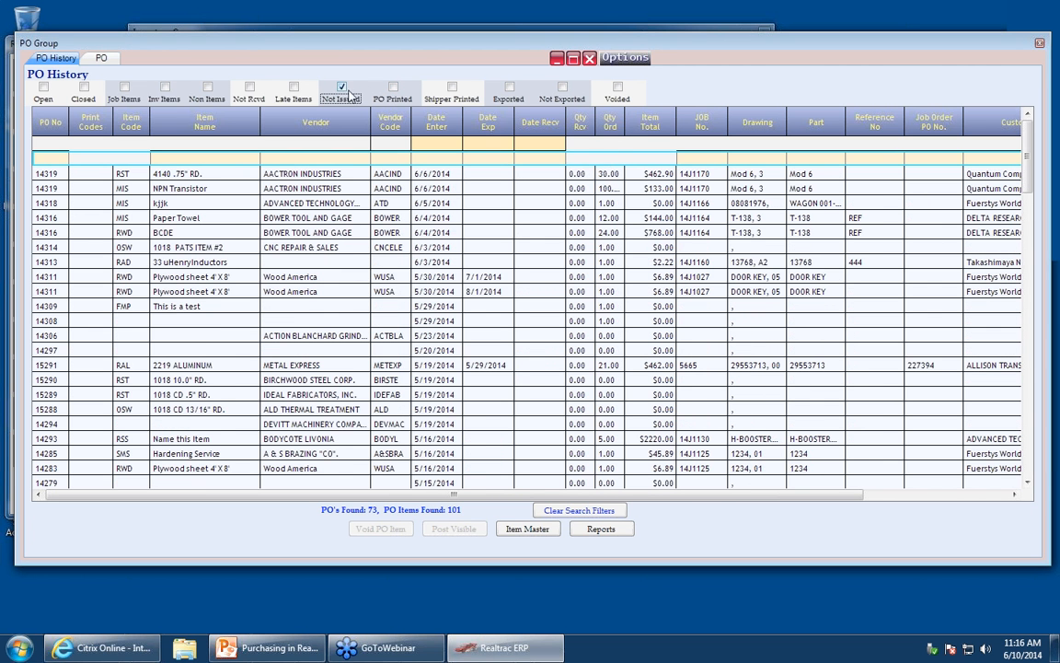
{"action": "left_click", "coordinate": [250, 87]}
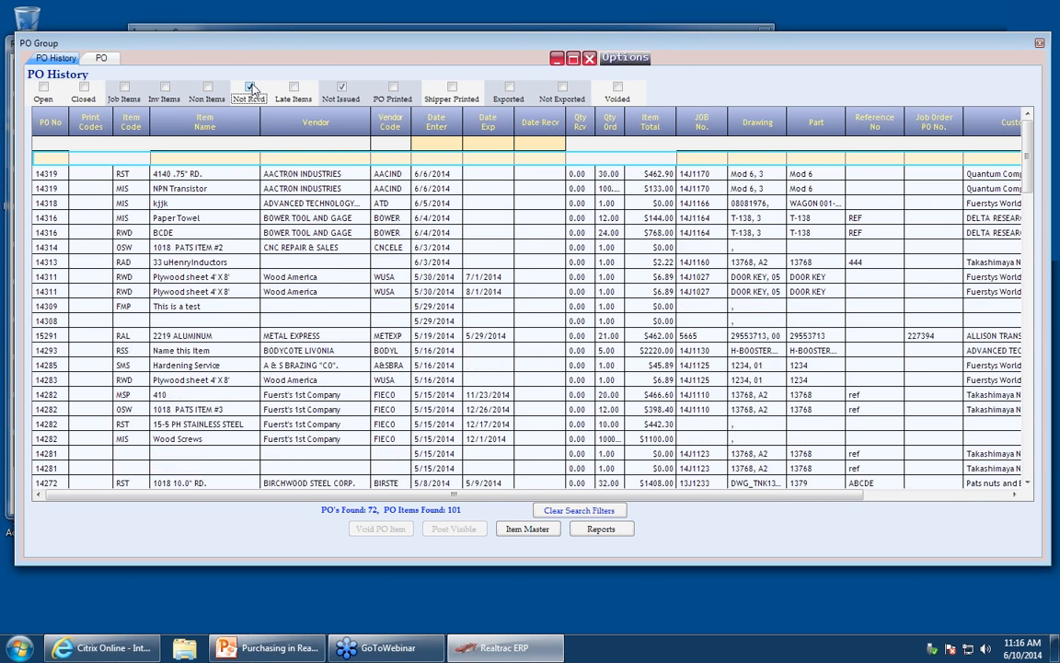
{"action": "left_click", "coordinate": [249, 87]}
{"action": "left_click", "coordinate": [342, 88]}
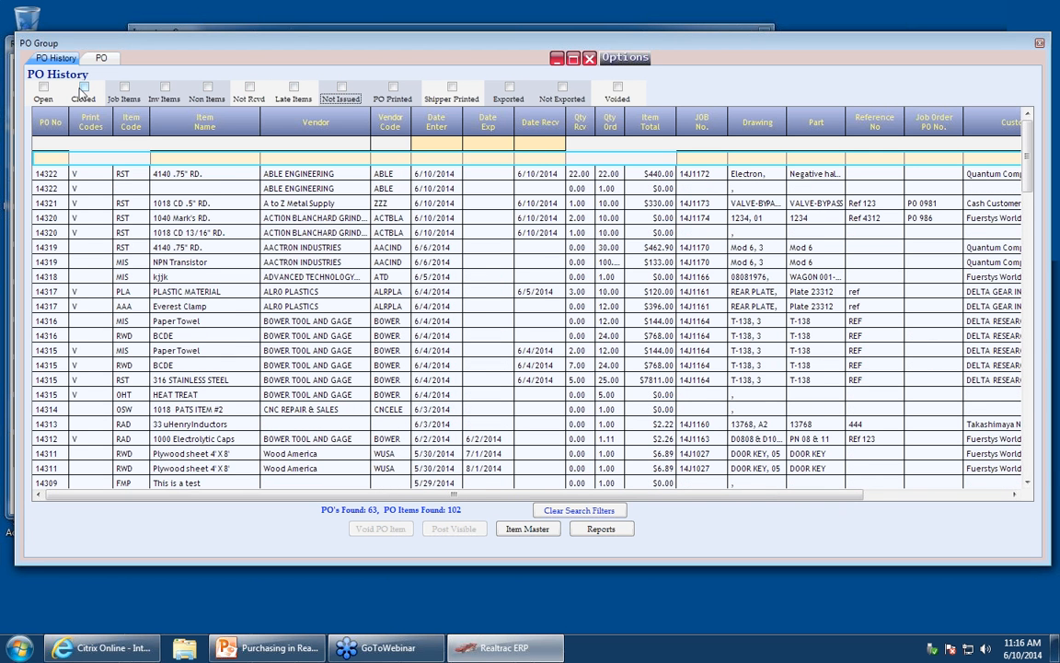
- Filter the PO history to open purchase orders with inventory items
{"action": "left_click", "coordinate": [43, 88]}
{"action": "left_click", "coordinate": [171, 91]}
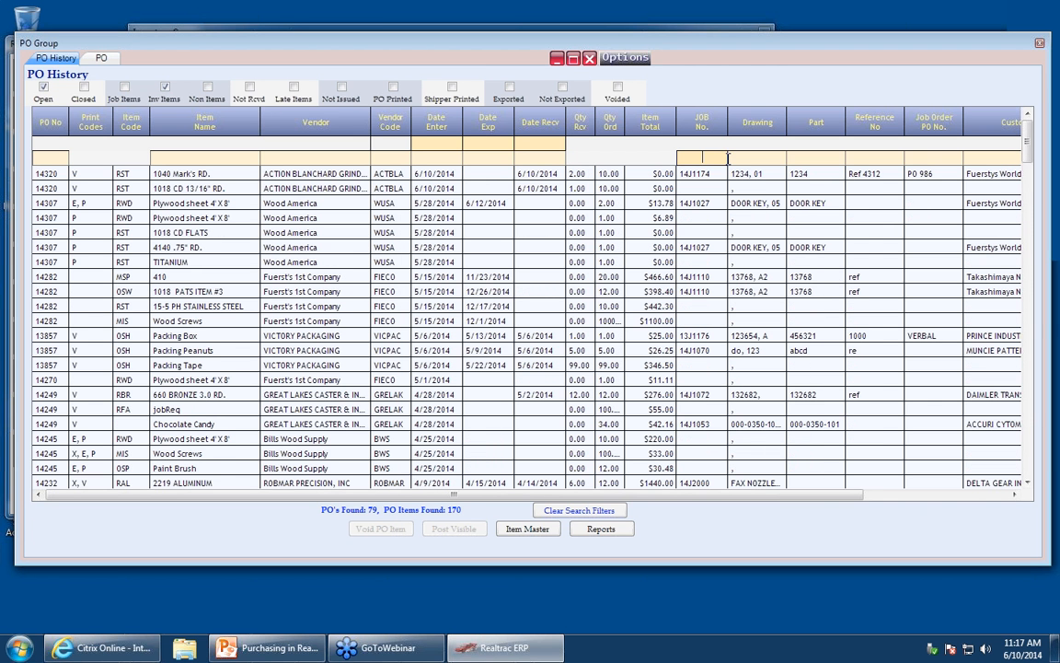
{"action": "left_click", "coordinate": [743, 155]}
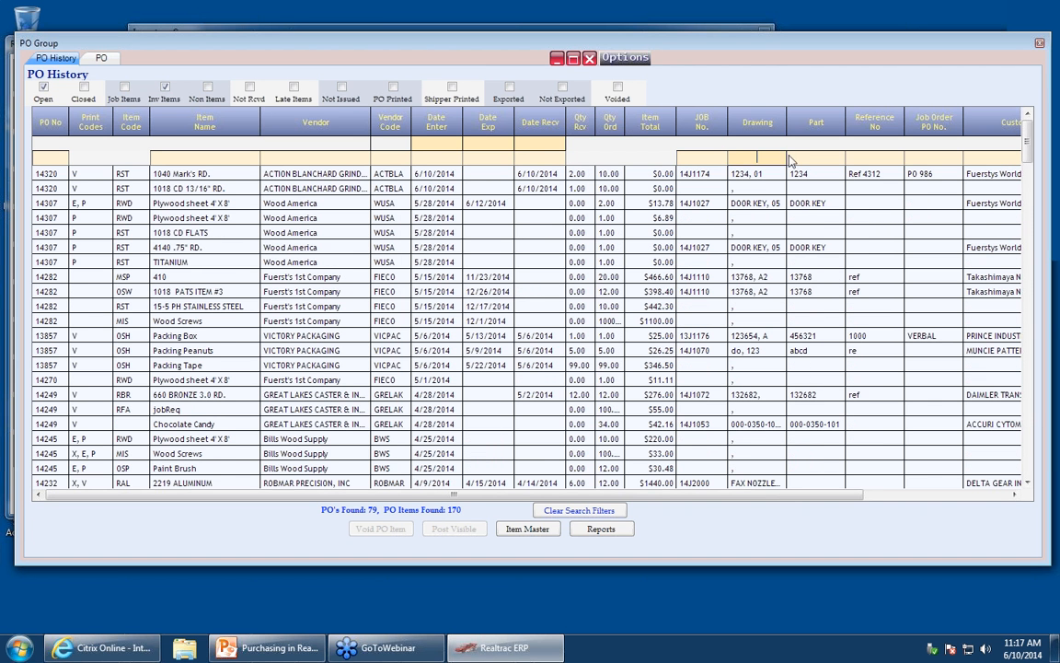
{"action": "type", "text": "123"}
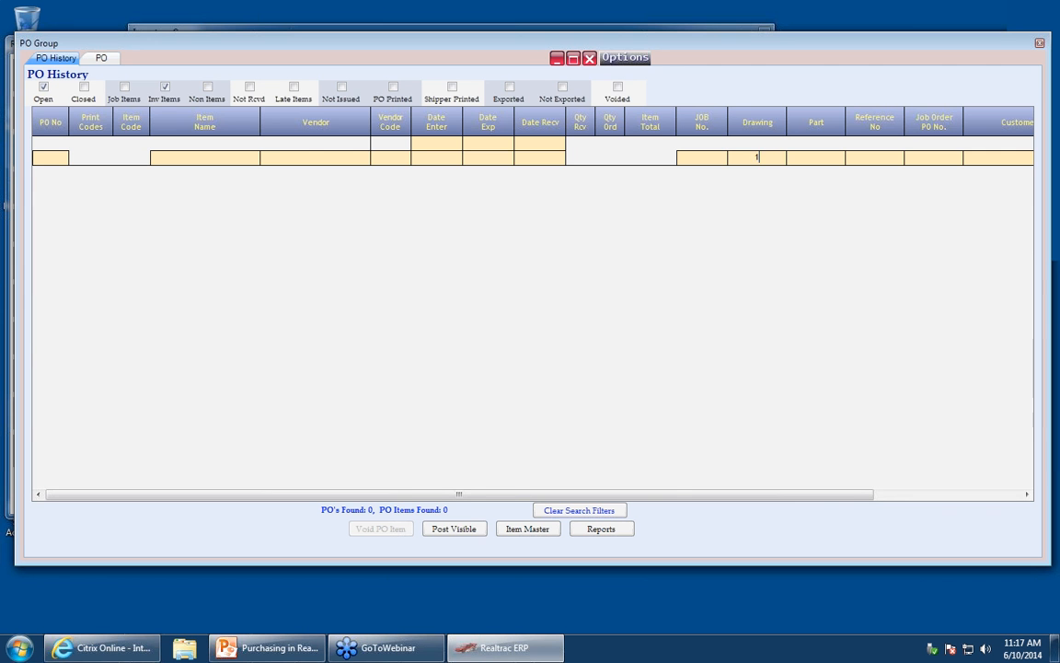
{"action": "key", "text": "BackSpace"}
{"action": "key", "text": "BackSpace"}
{"action": "key", "text": "BackSpace"}
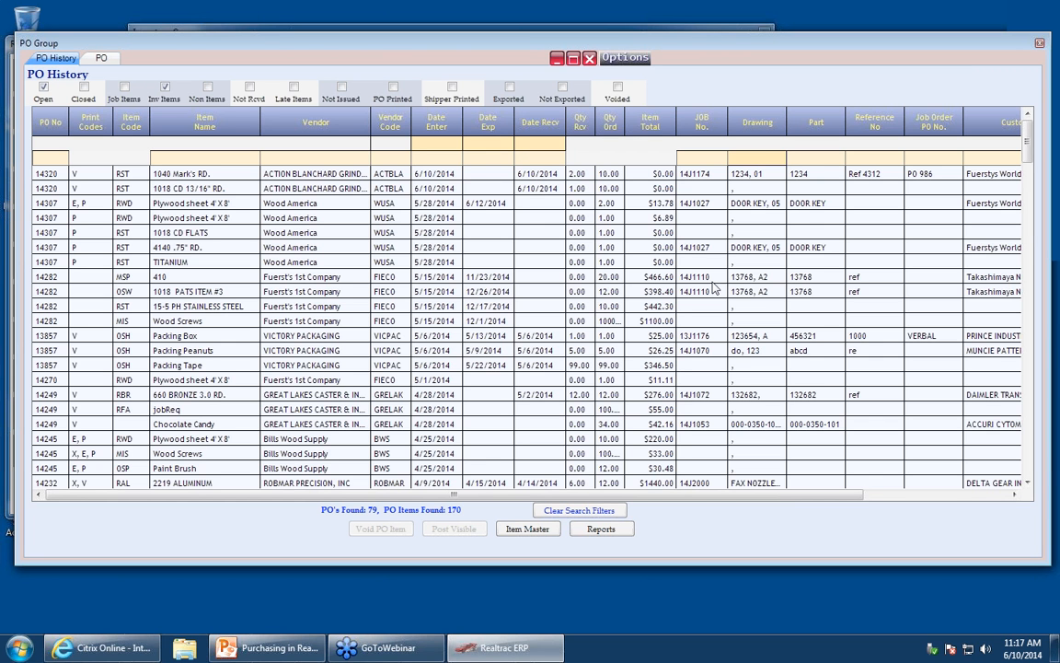
- Open purchase order 14320 from the history list and return to PO History
{"action": "left_click", "coordinate": [57, 185]}
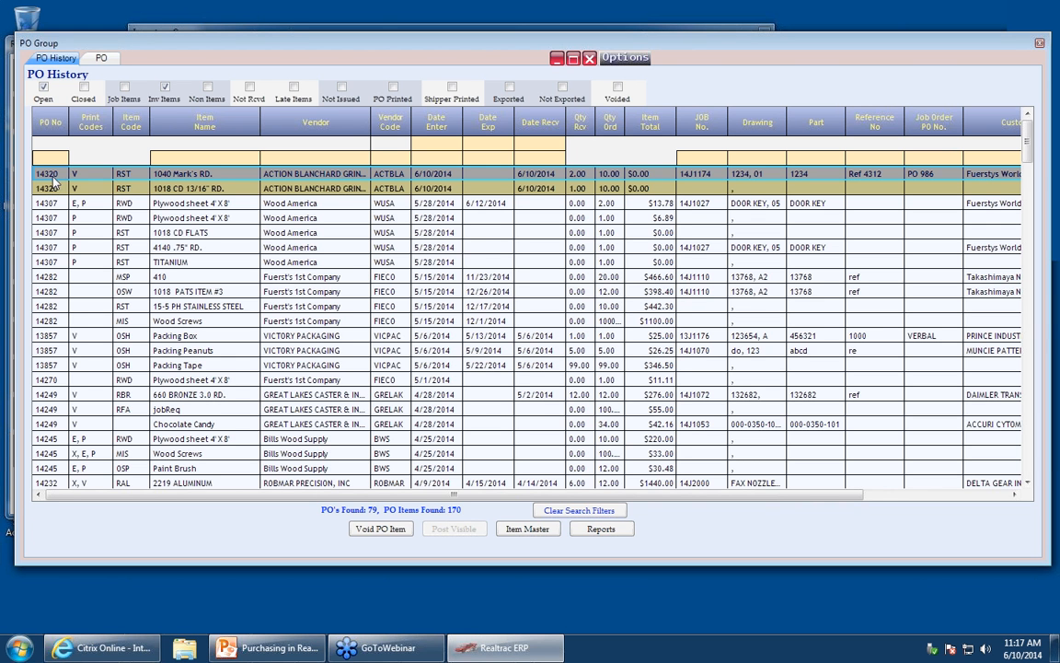
{"action": "double_click", "coordinate": [53, 181]}
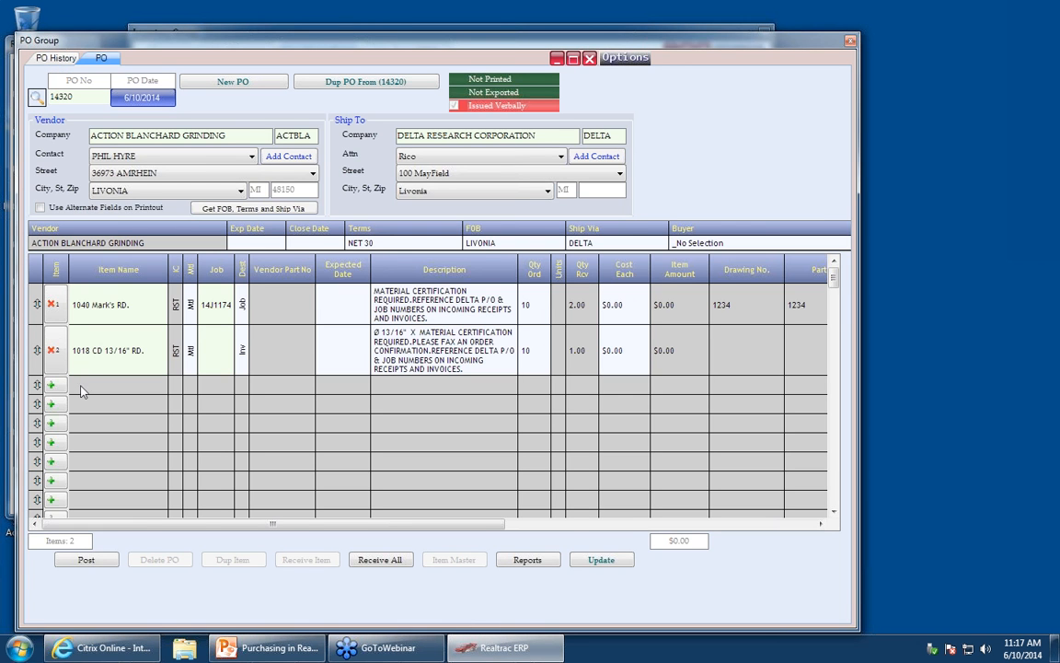
{"action": "left_click", "coordinate": [59, 60]}
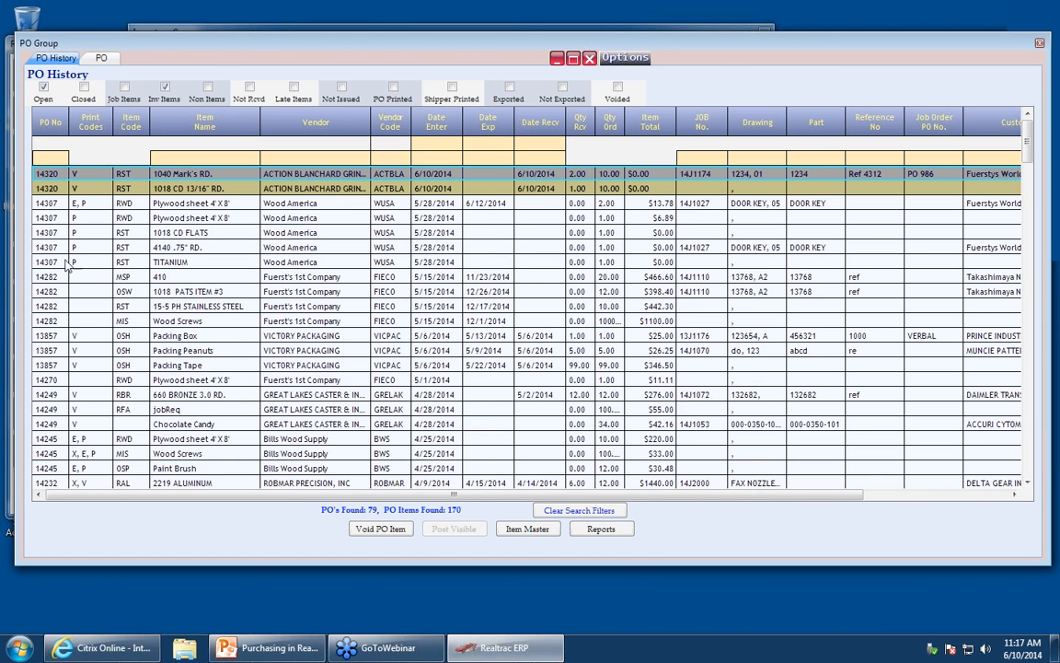
- Open purchase order 14282 from the PO history list
{"action": "left_click", "coordinate": [49, 289]}
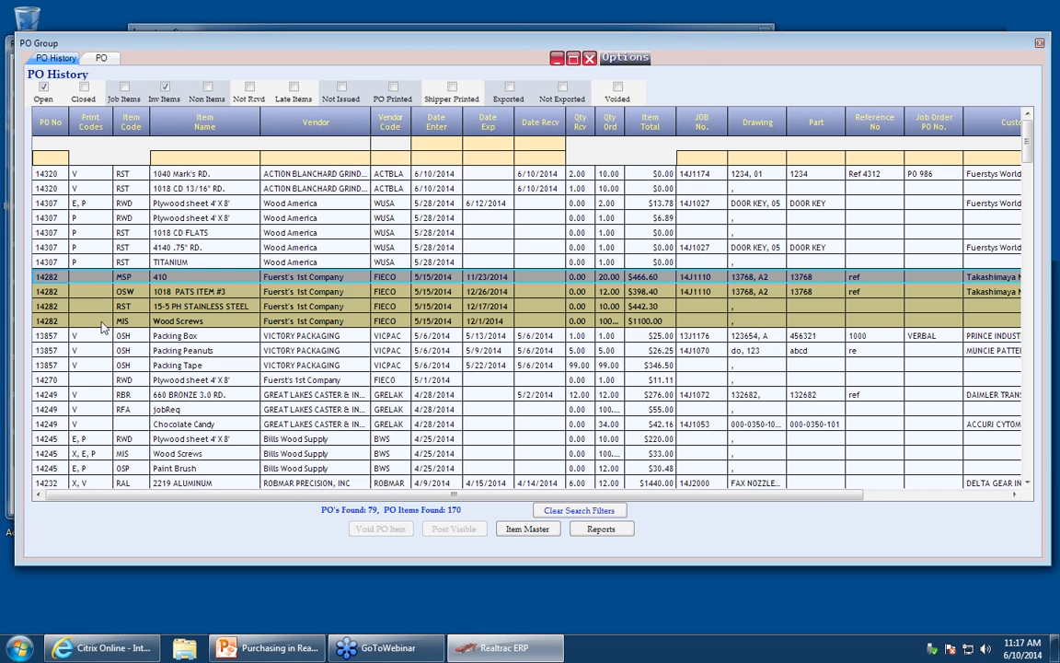
{"action": "mouse_move", "coordinate": [75, 209]}
{"action": "left_click", "coordinate": [101, 57]}
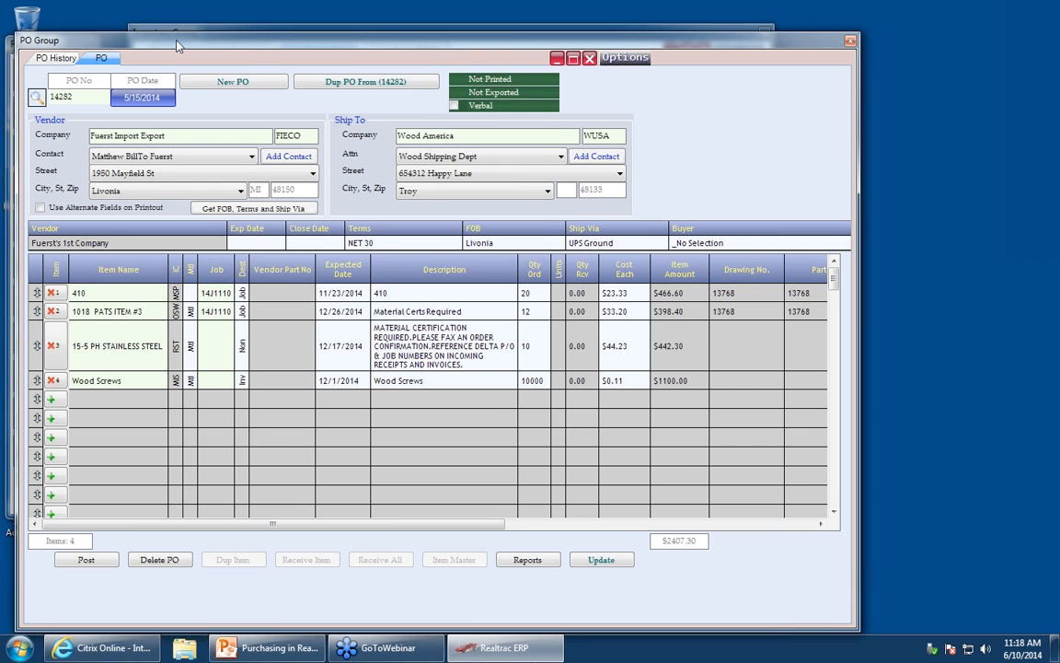
- Create a new purchase order
{"action": "left_click_drag", "start_coordinate": [196, 48], "coordinate": [324, 36]}
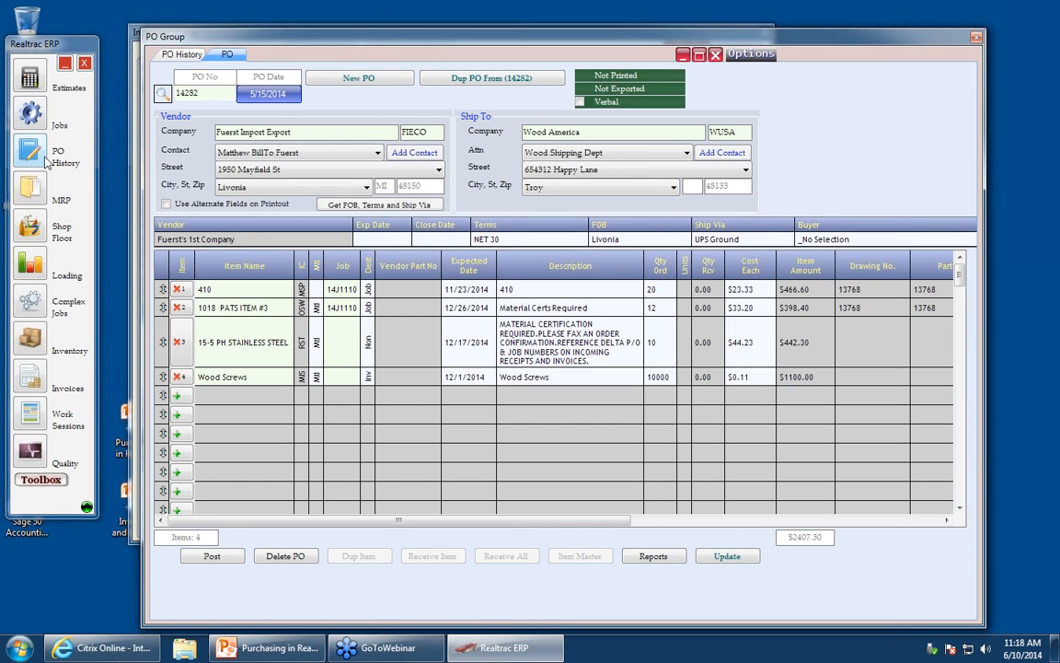
{"action": "left_click", "coordinate": [347, 81]}
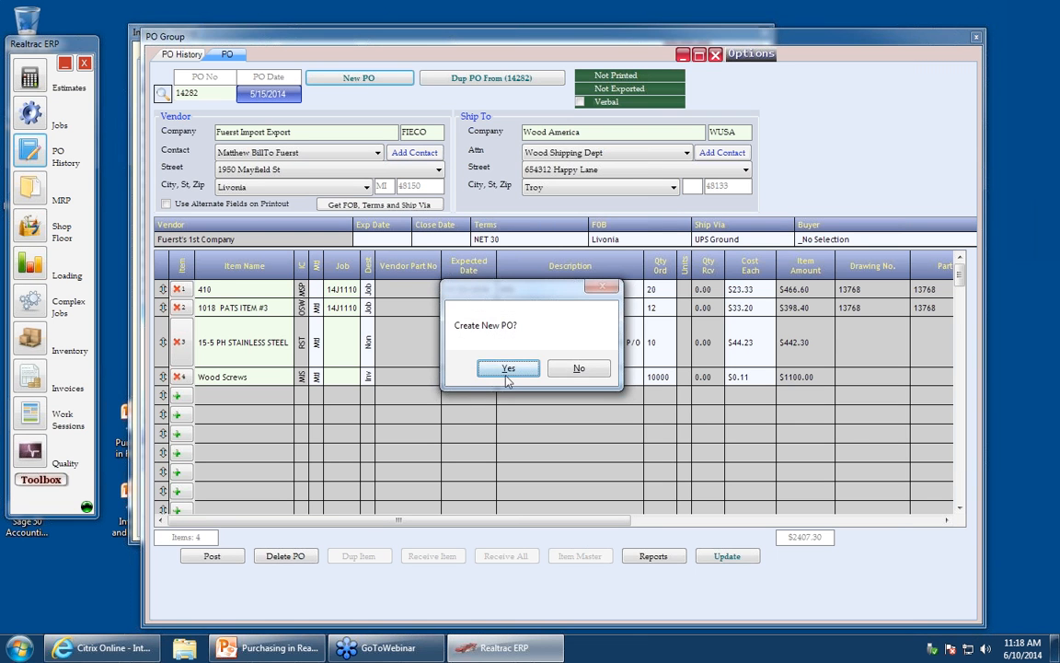
{"action": "left_click", "coordinate": [507, 369]}
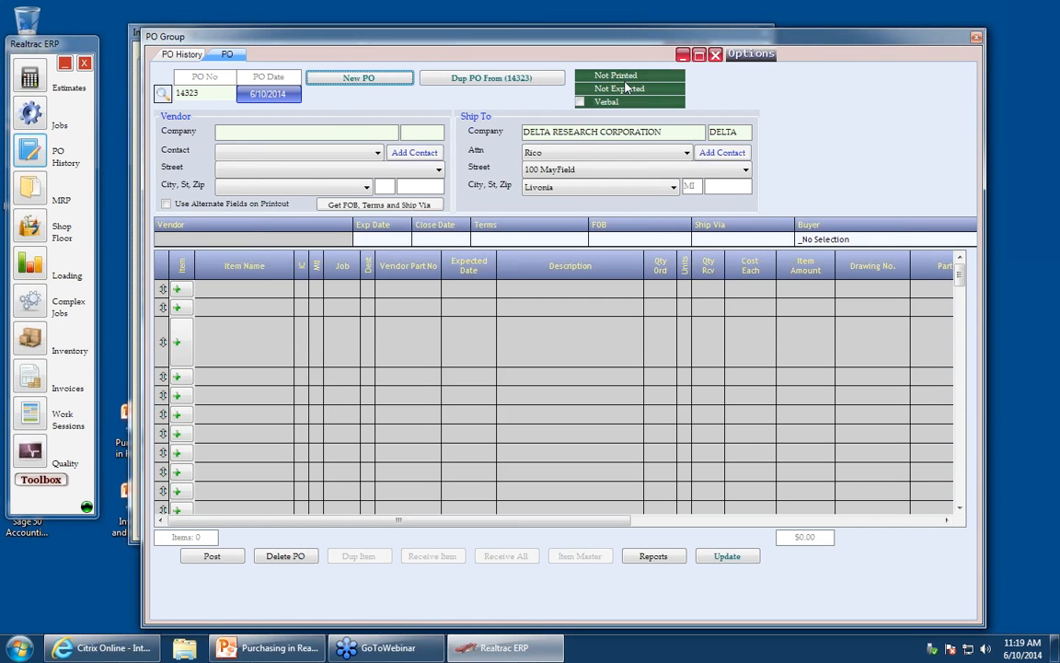
{"action": "left_click", "coordinate": [341, 130]}
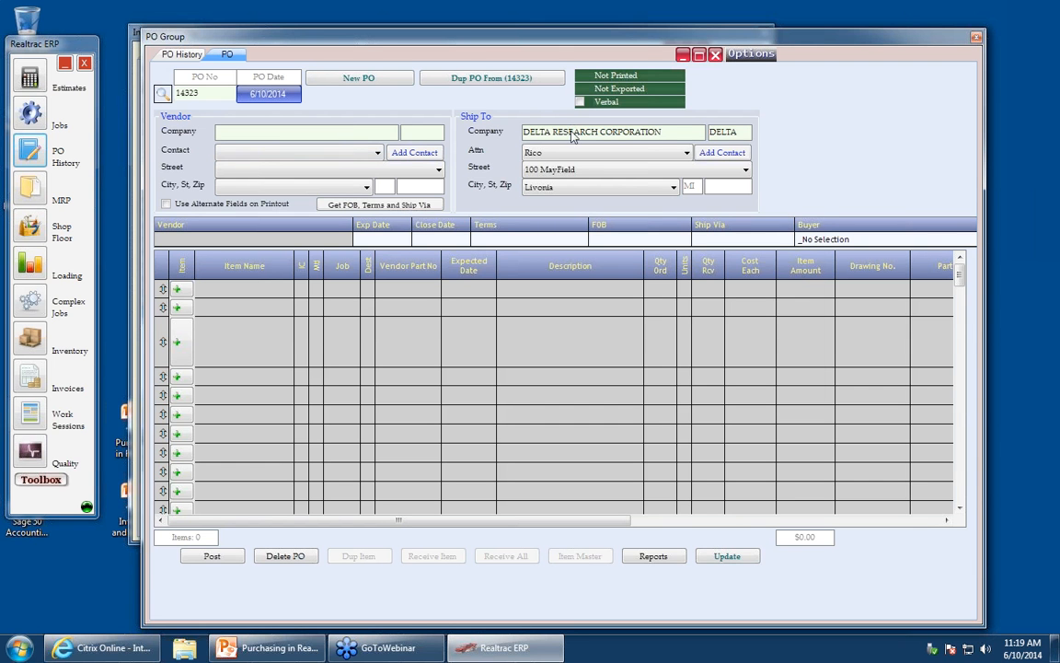
{"action": "type", "text": "Super"}
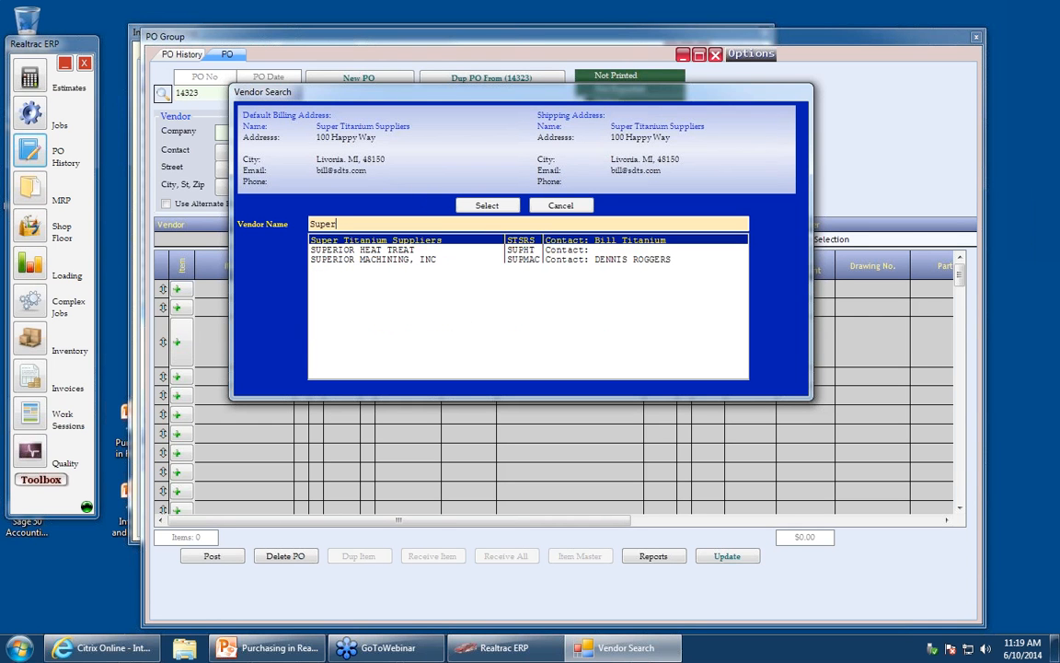
{"action": "left_click", "coordinate": [587, 202]}
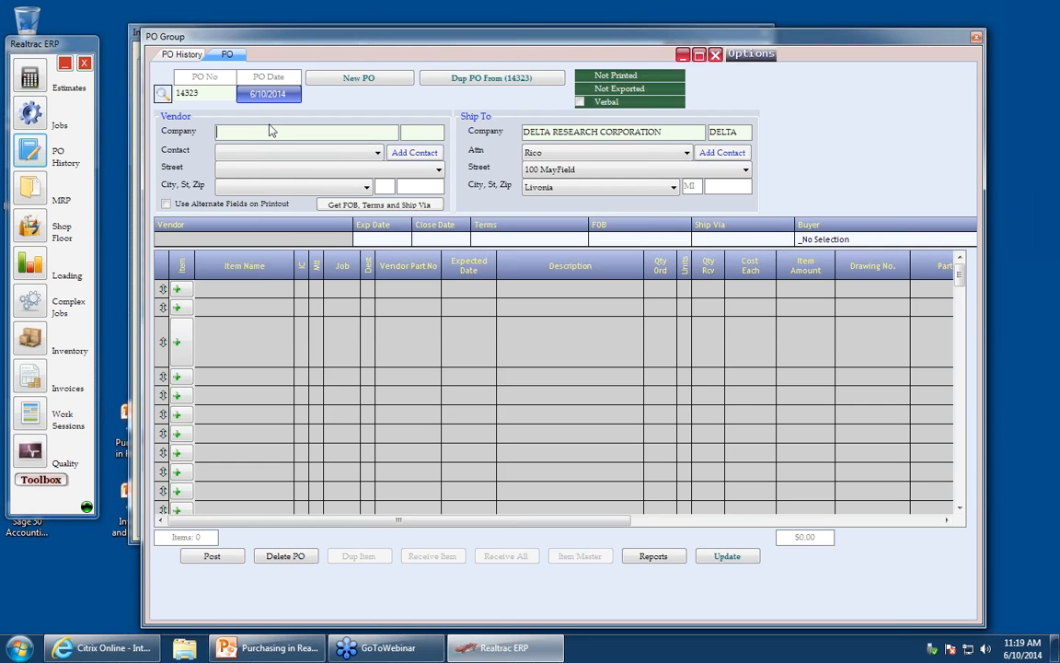
- Search vendors by name for Supe and select Super Titanium Suppliers as the PO vendor
{"action": "type", "text": "Su"}
{"action": "key", "text": "Tab"}
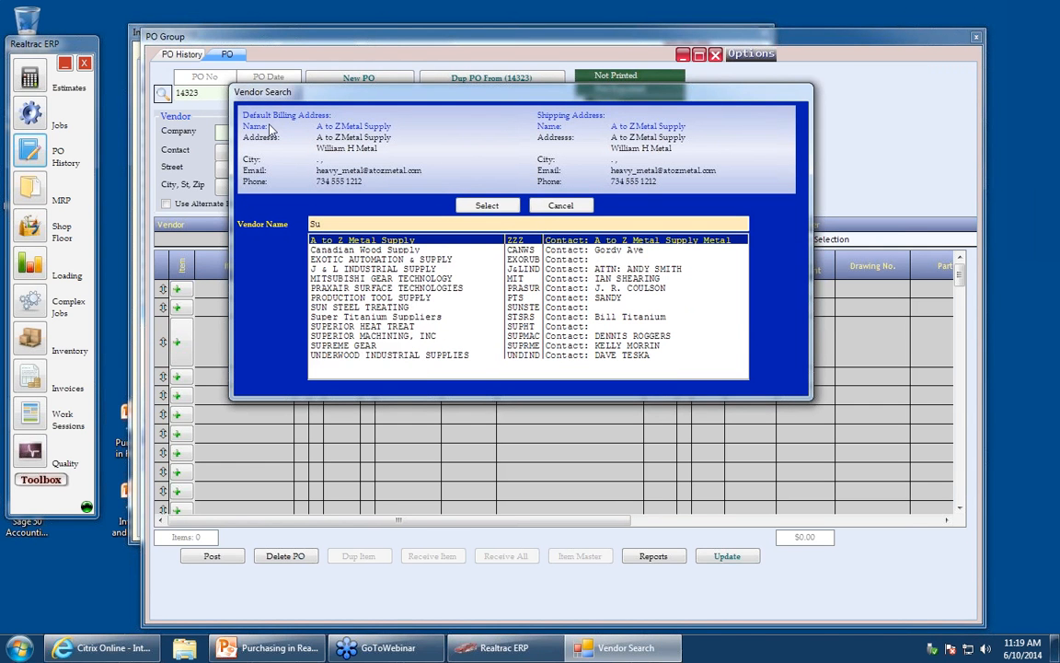
{"action": "type", "text": "pe"}
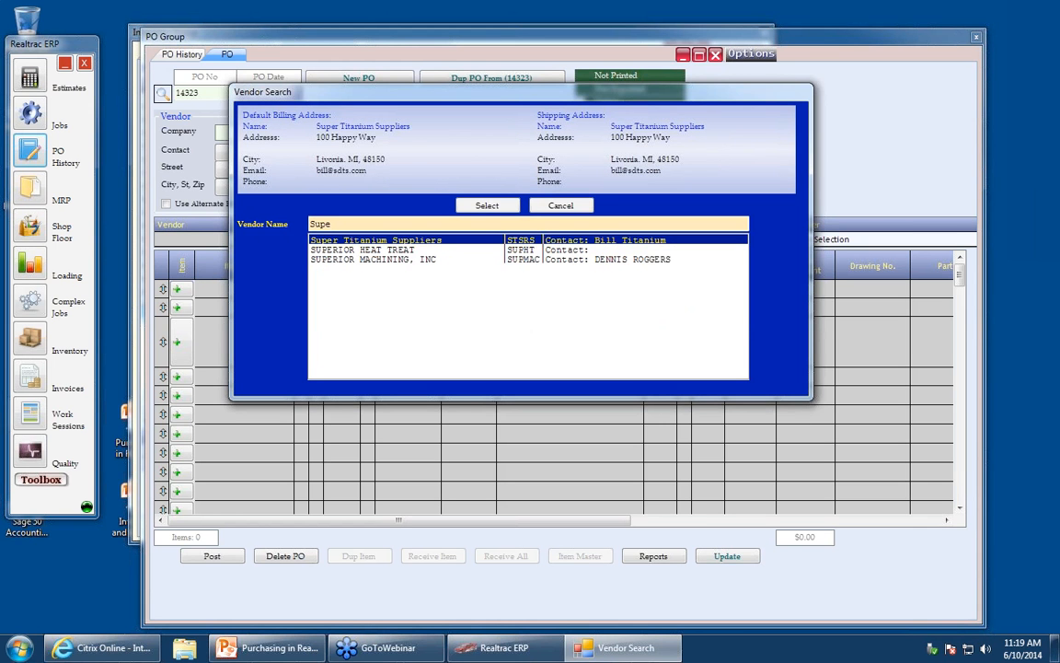
{"action": "key", "text": "Down"}
{"action": "key", "text": "Down"}
{"action": "key", "text": "Up"}
{"action": "key", "text": "Up"}
{"action": "key", "text": "Return"}
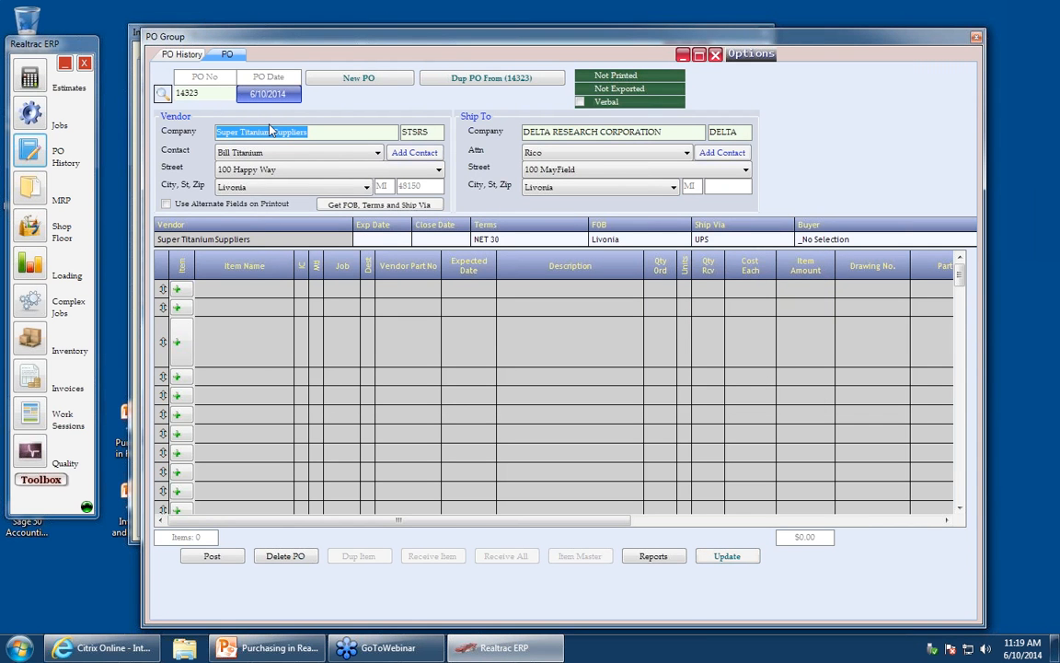
{"action": "left_click", "coordinate": [377, 132]}
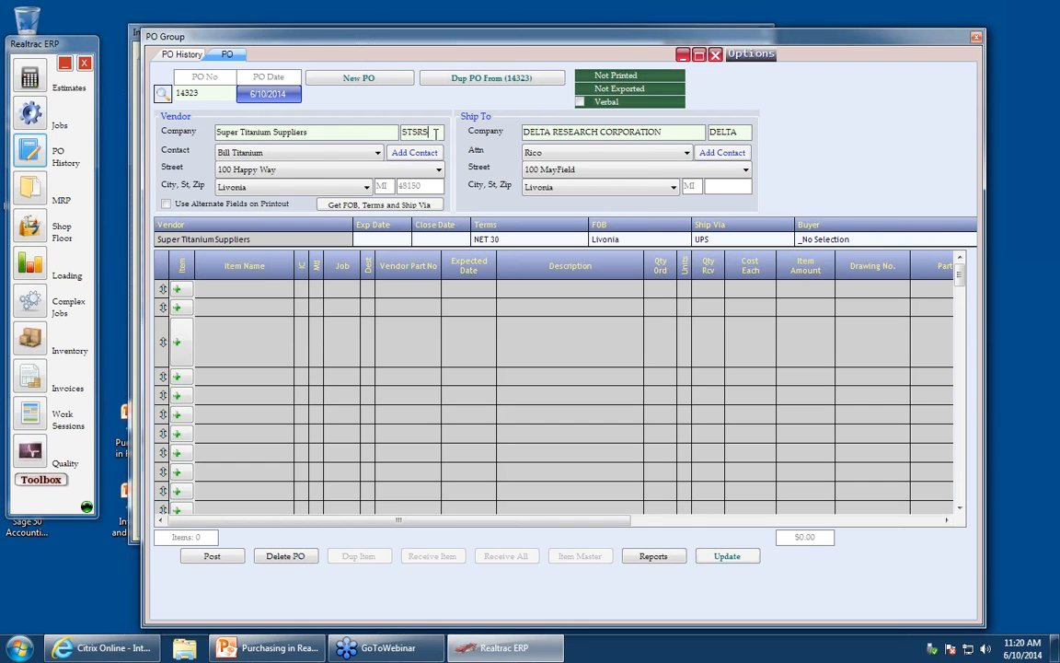
{"action": "left_click", "coordinate": [436, 131]}
{"action": "type", "text": "Ka"}
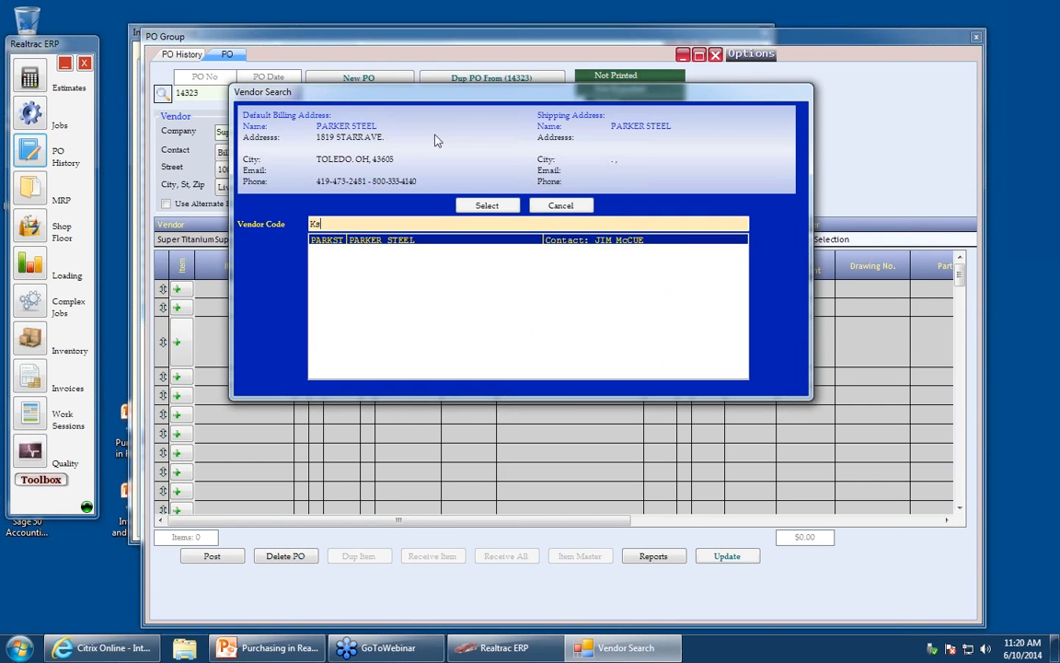
{"action": "left_click", "coordinate": [571, 206]}
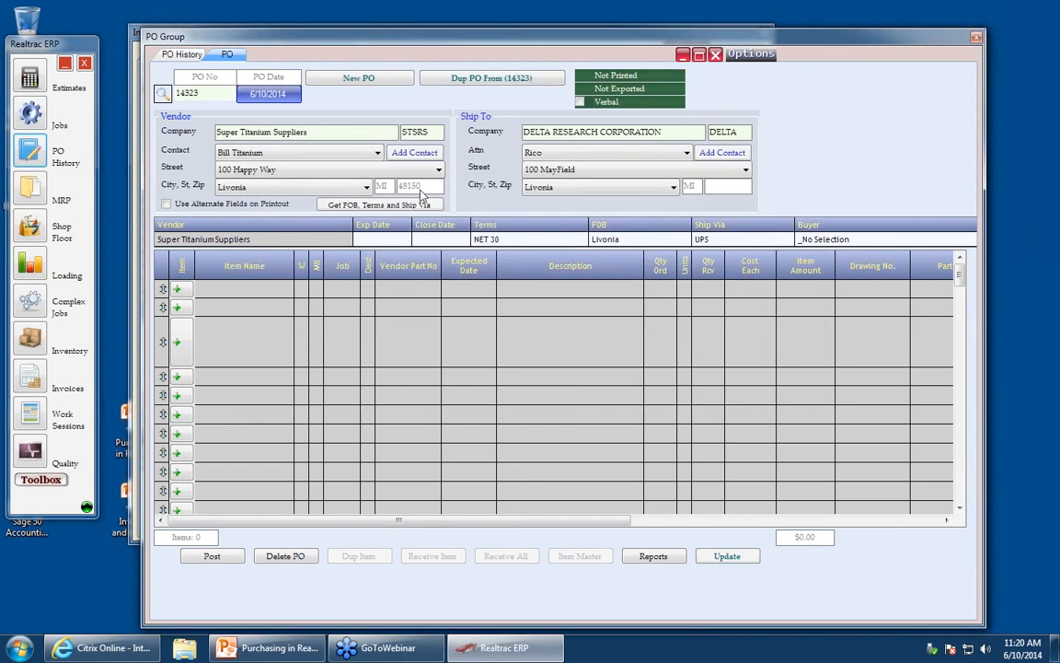
{"action": "left_click", "coordinate": [367, 152]}
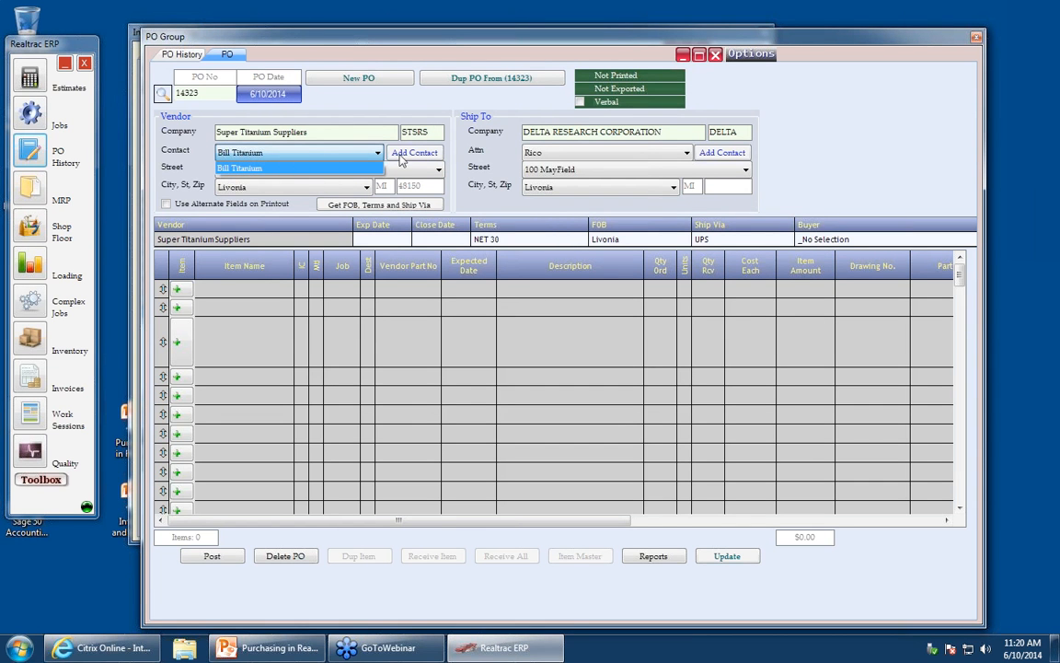
{"action": "left_click", "coordinate": [469, 167]}
{"action": "left_click", "coordinate": [438, 171]}
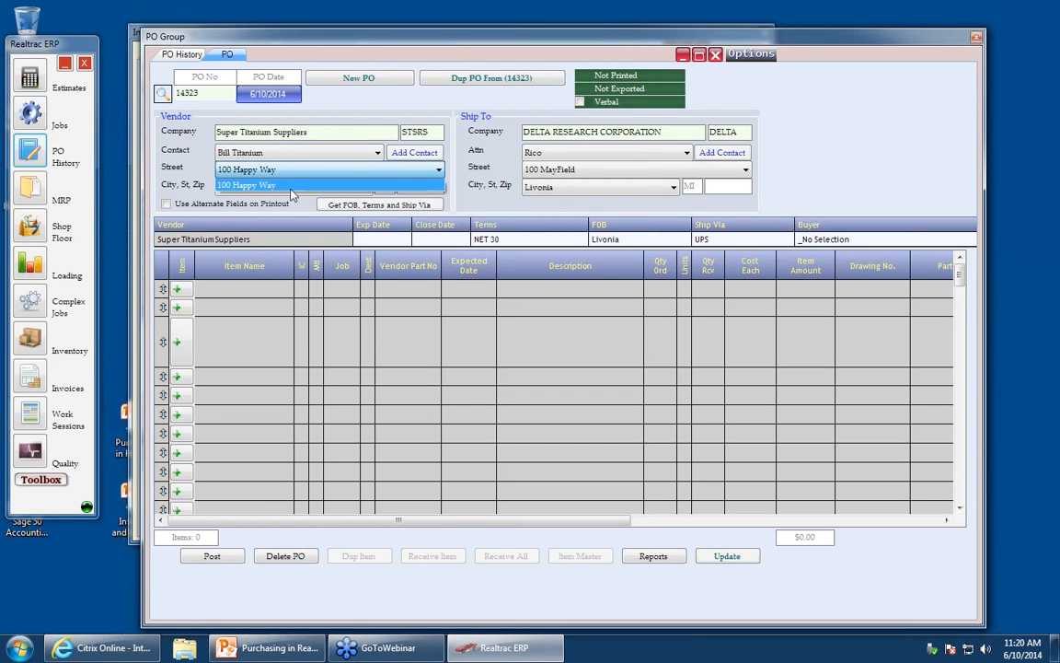
{"action": "left_click", "coordinate": [290, 187]}
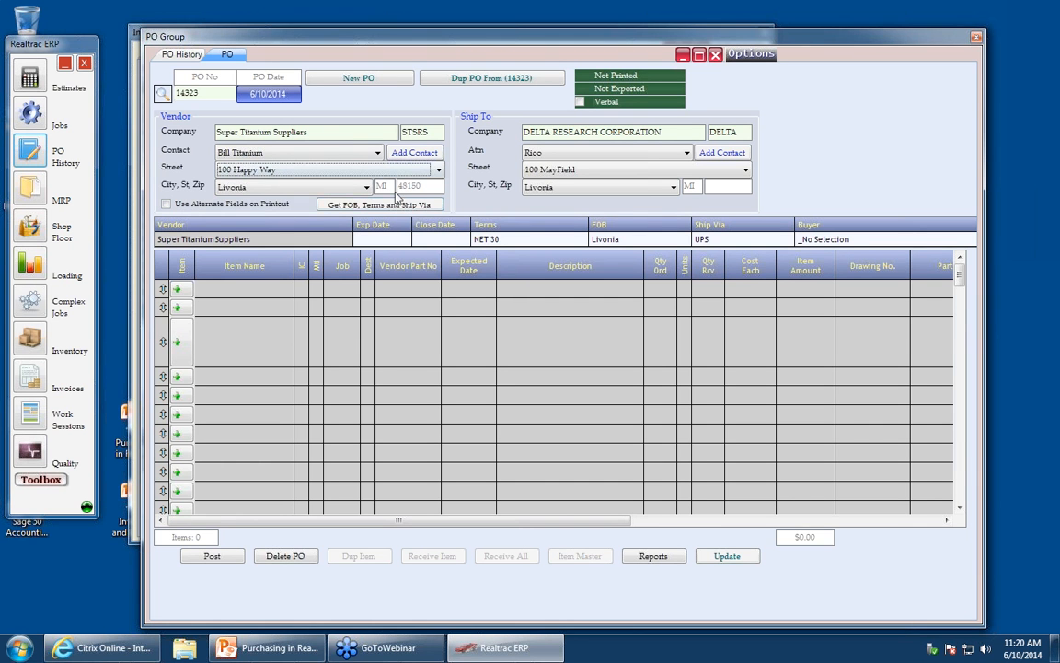
- Try the alternate printout fields, entering please rush as the company, and switch them off again
{"action": "left_click", "coordinate": [166, 205]}
{"action": "left_click", "coordinate": [260, 132]}
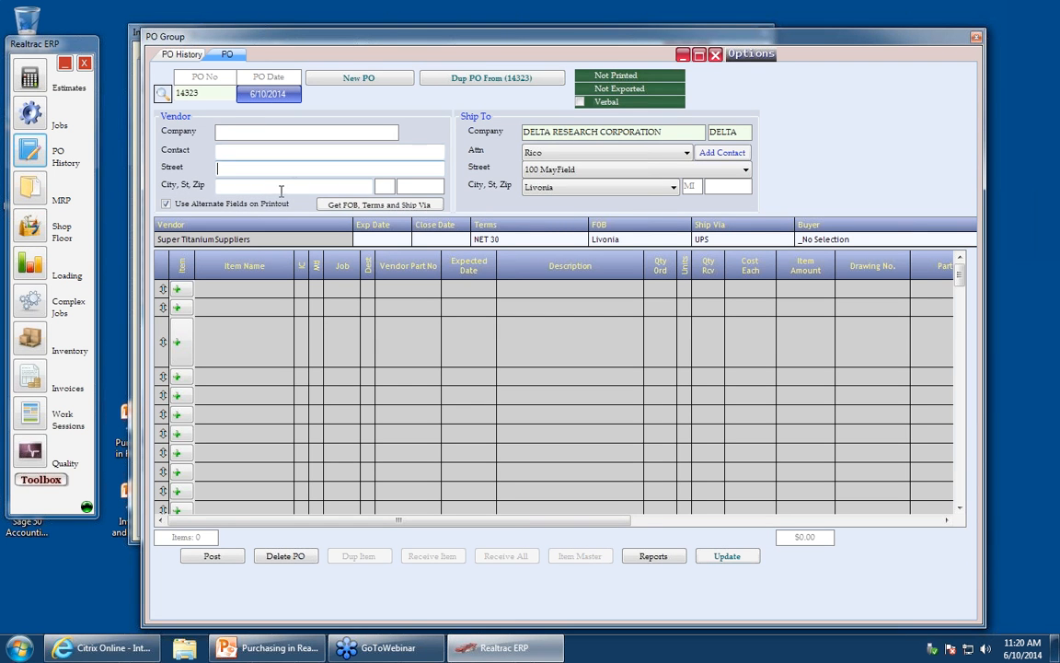
{"action": "left_click", "coordinate": [256, 134]}
{"action": "left_click", "coordinate": [254, 149]}
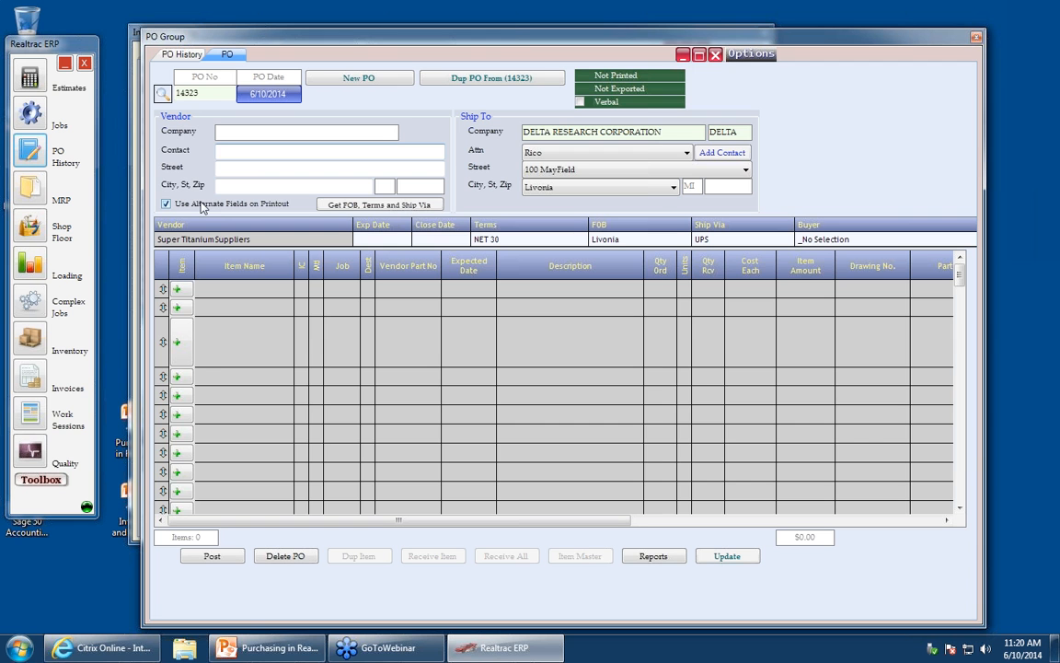
{"action": "left_click", "coordinate": [252, 132]}
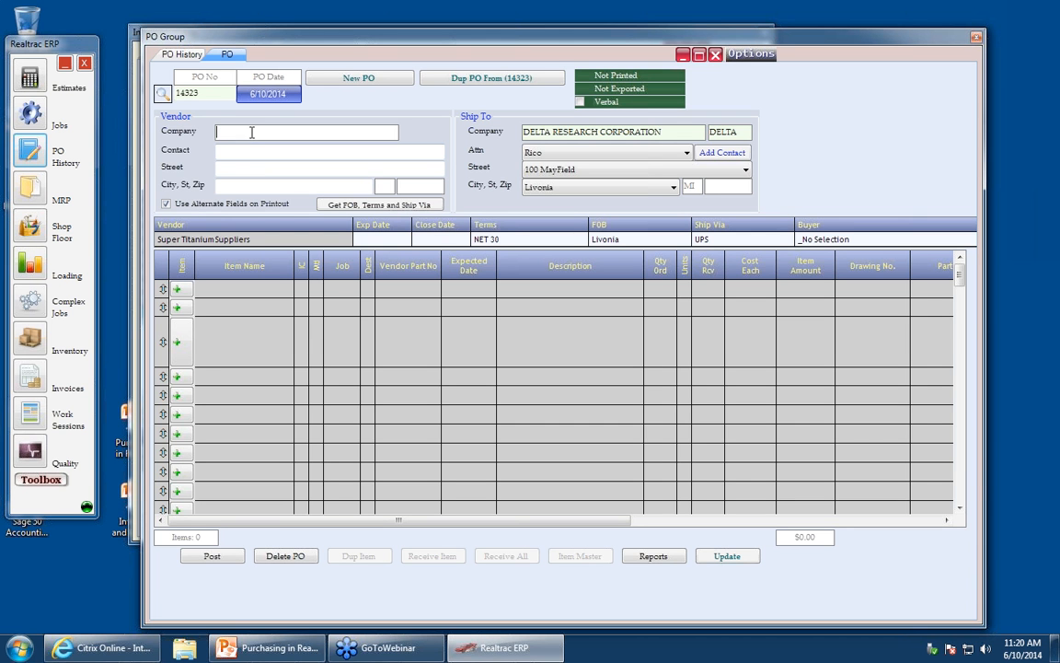
{"action": "type", "text": "please rush"}
{"action": "left_click", "coordinate": [210, 205]}
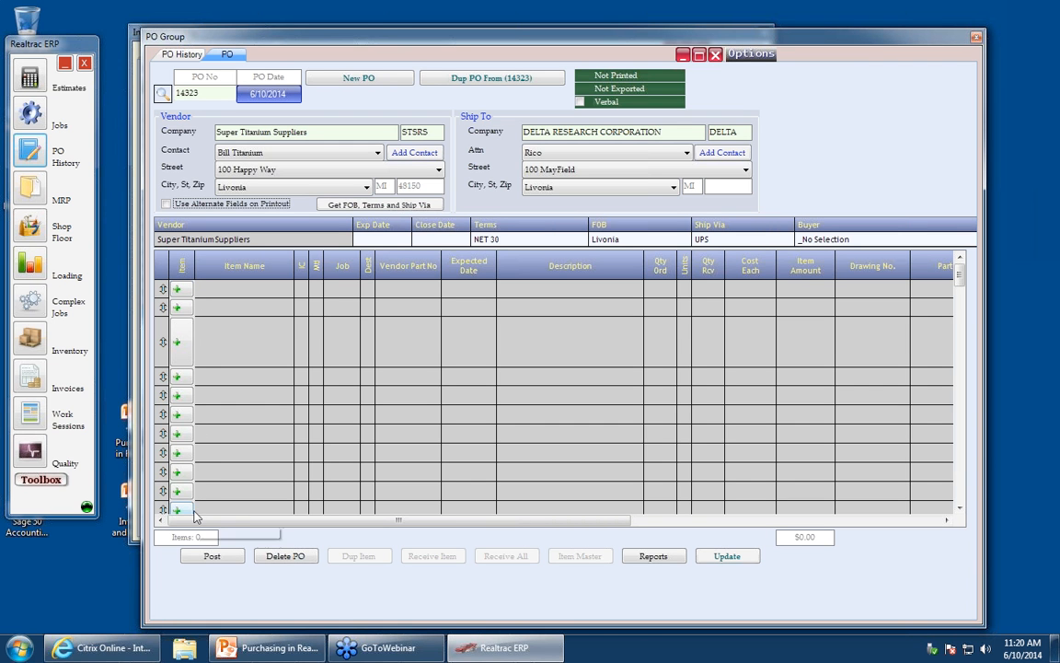
- Set the PO's expected date to 6/30/2014 using the calendar
{"action": "left_click", "coordinate": [381, 239]}
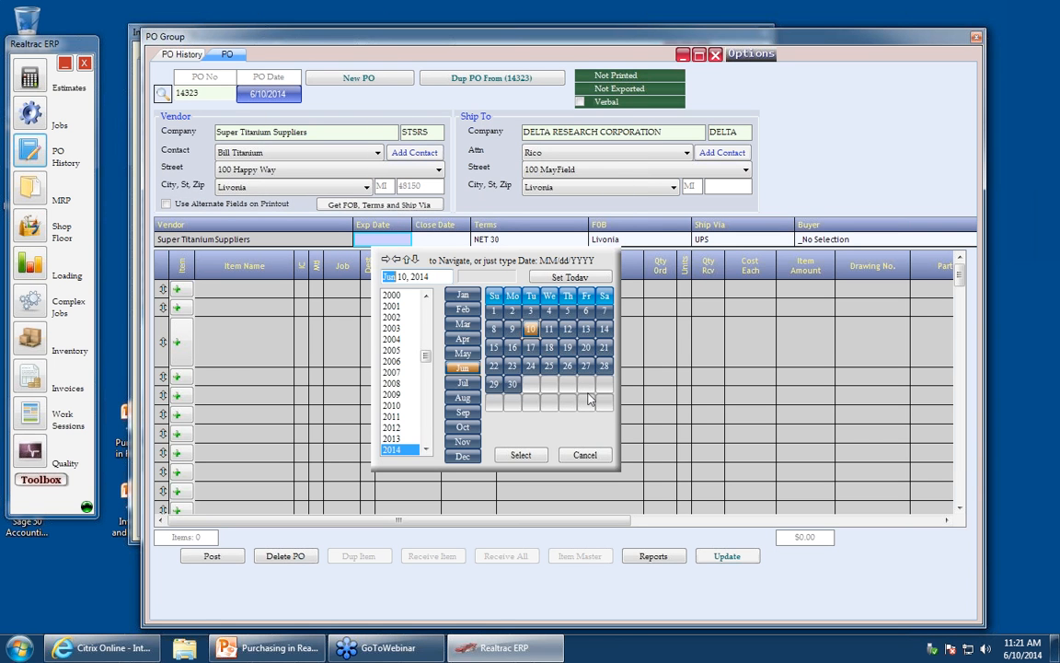
{"action": "left_click", "coordinate": [516, 387]}
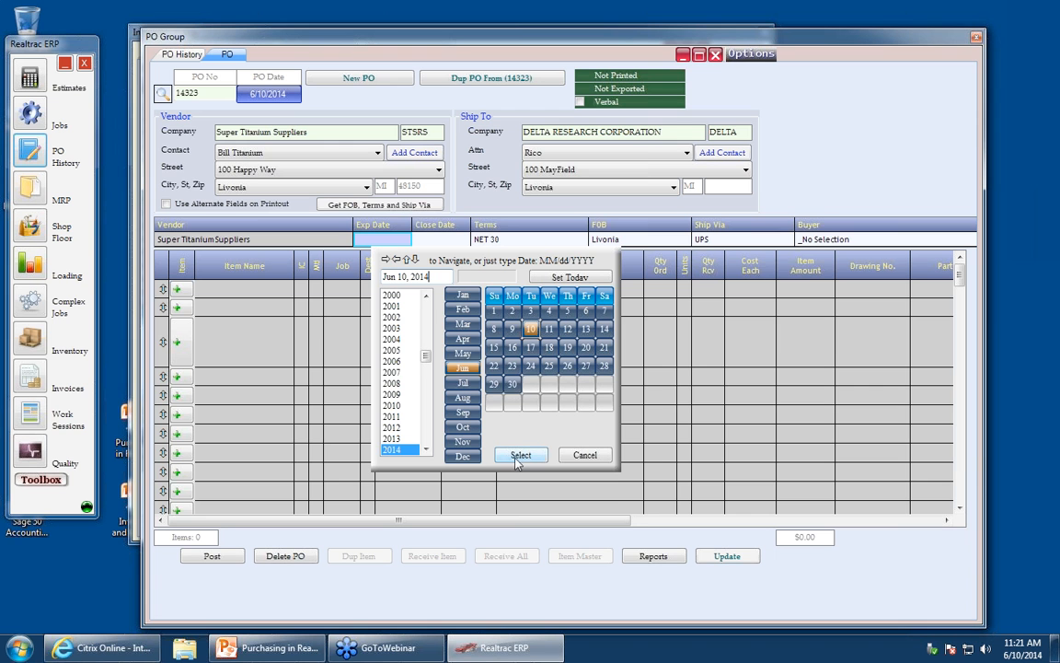
{"action": "left_click", "coordinate": [512, 383]}
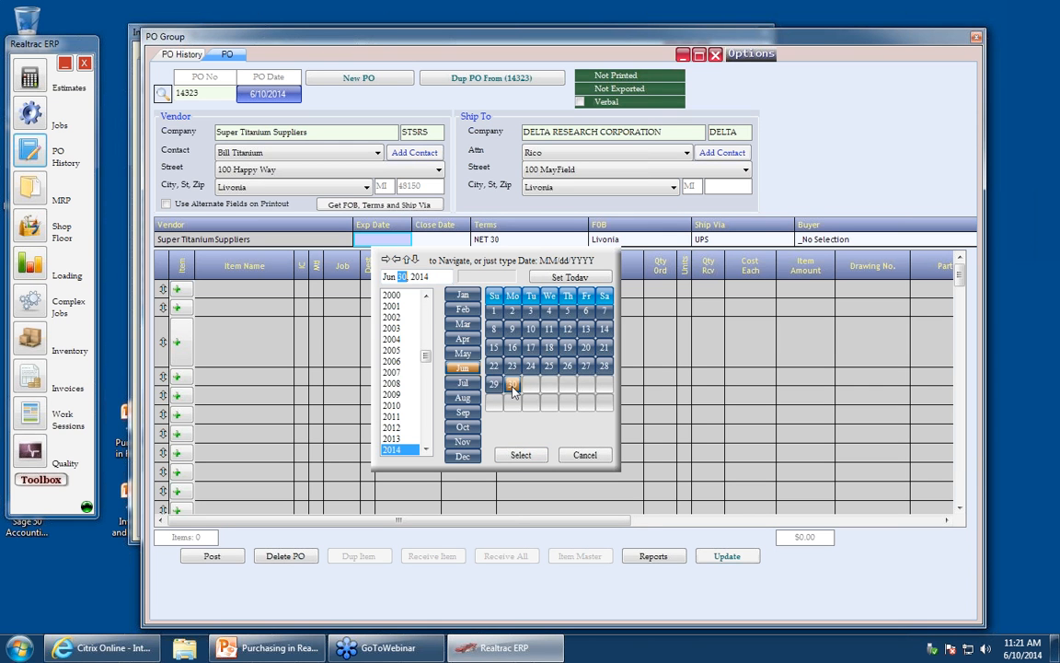
{"action": "left_click", "coordinate": [520, 451]}
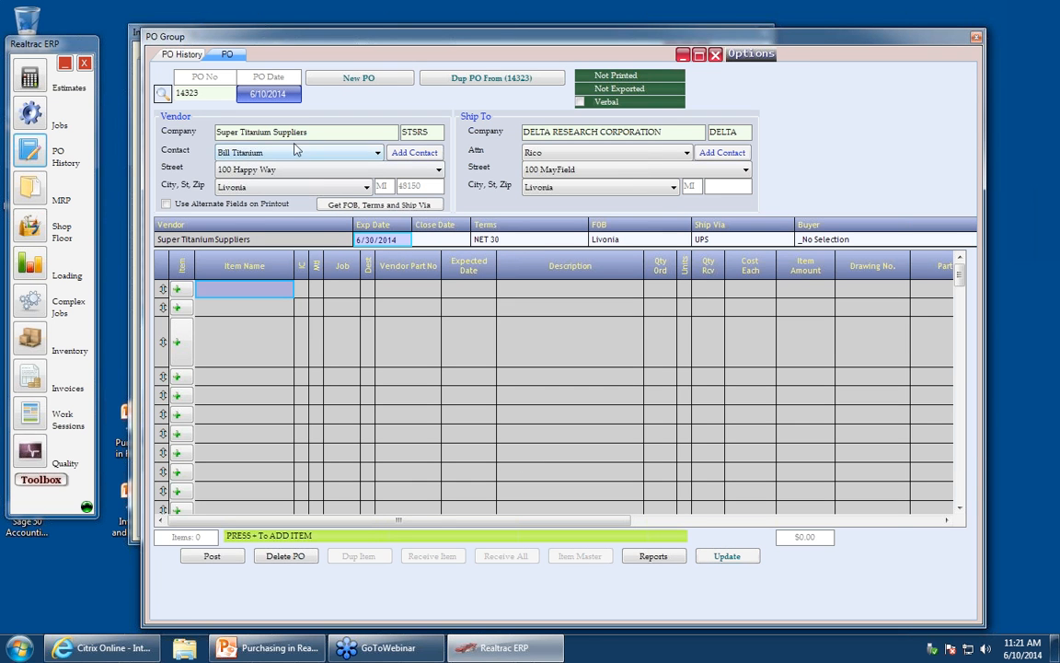
- Add a new item line to the PO and search the item master for Tit
{"action": "left_click", "coordinate": [321, 132]}
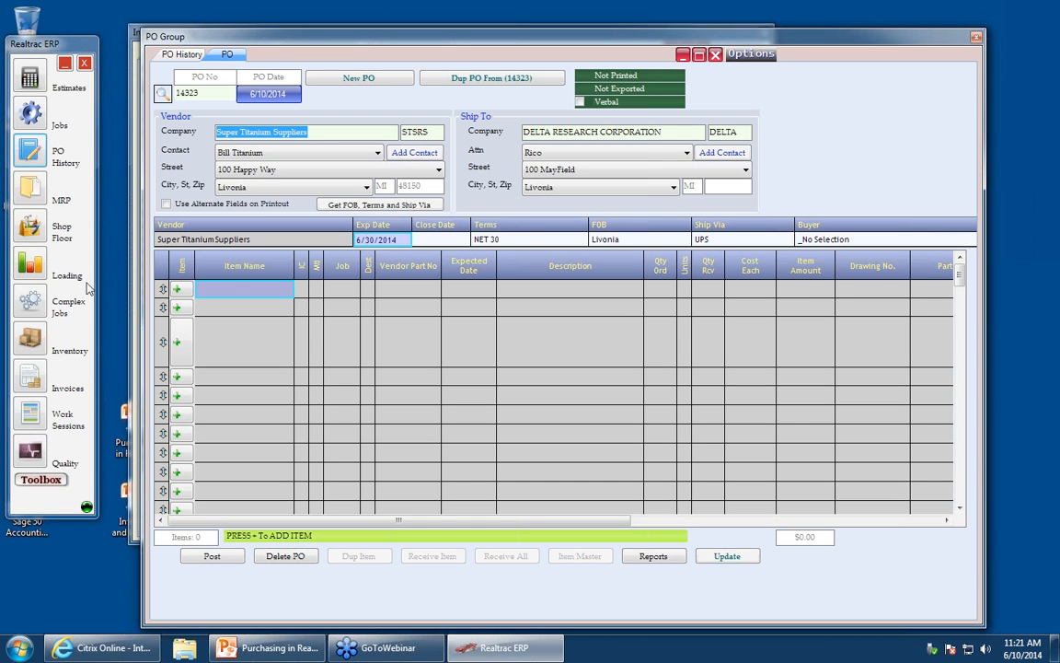
{"action": "left_click", "coordinate": [177, 290]}
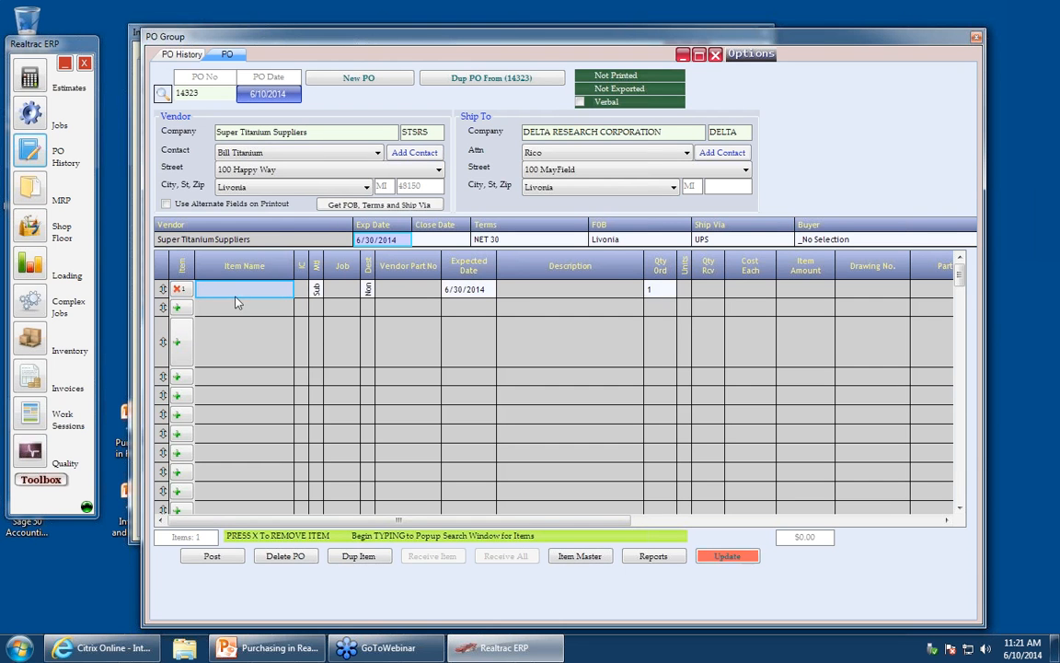
{"action": "left_click", "coordinate": [213, 287]}
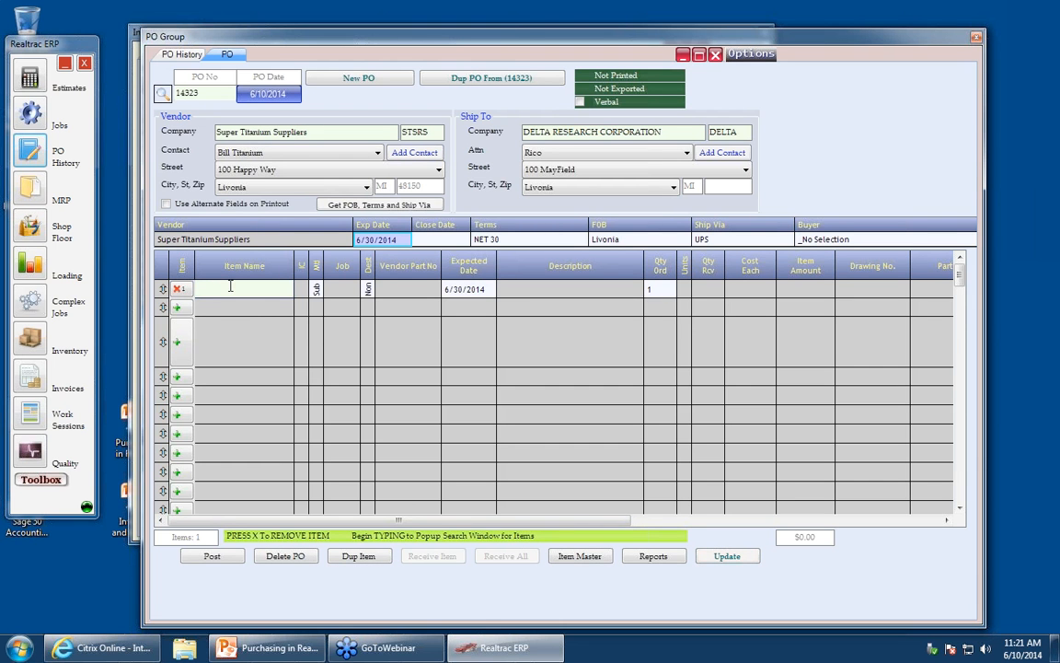
{"action": "type", "text": "Tit"}
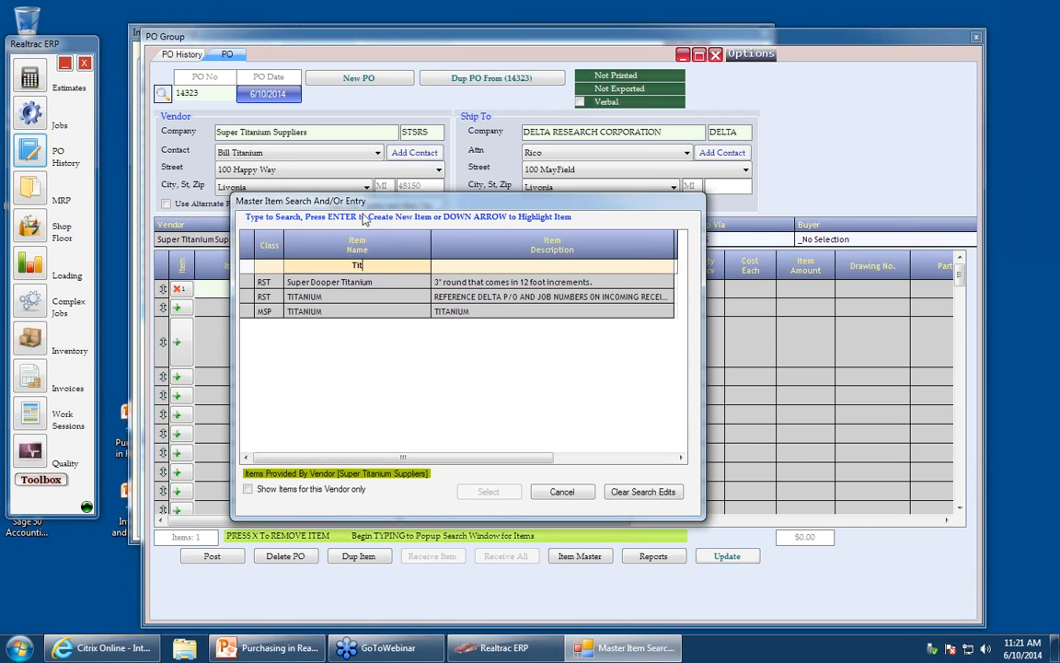
- Clear the Tit item-name search in the master item search
{"action": "left_click_drag", "start_coordinate": [371, 209], "coordinate": [534, 92]}
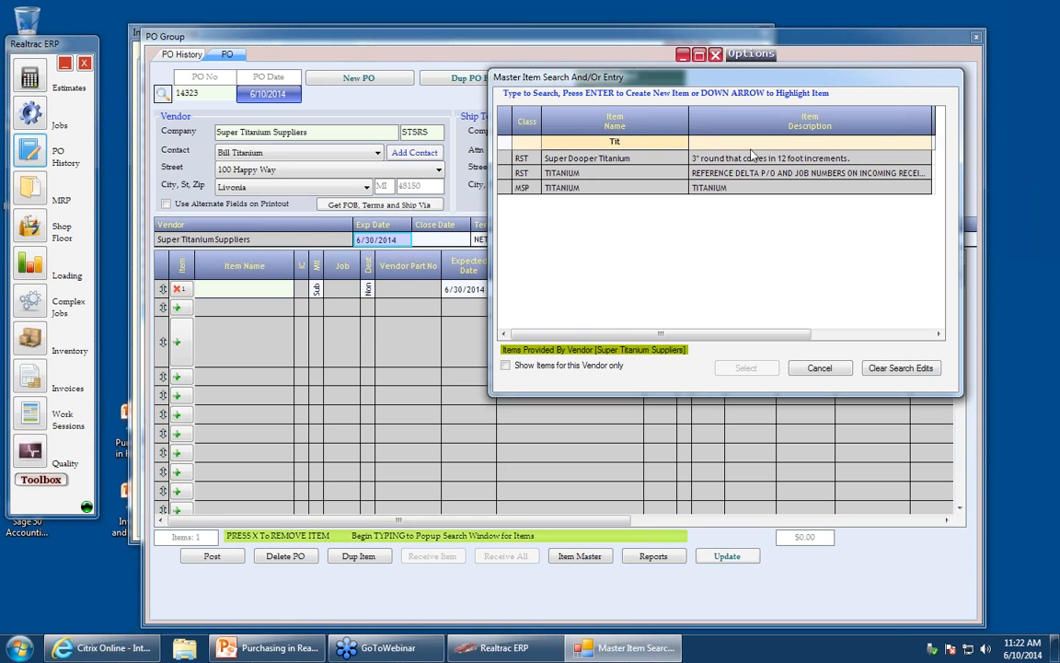
{"action": "left_click", "coordinate": [527, 143]}
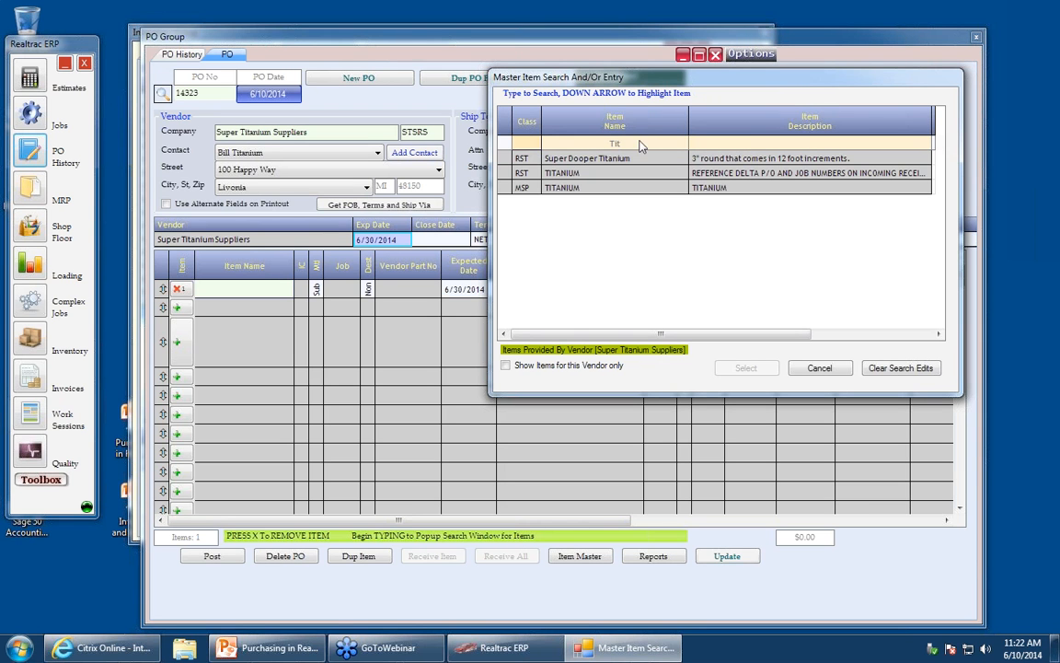
{"action": "left_click", "coordinate": [642, 144]}
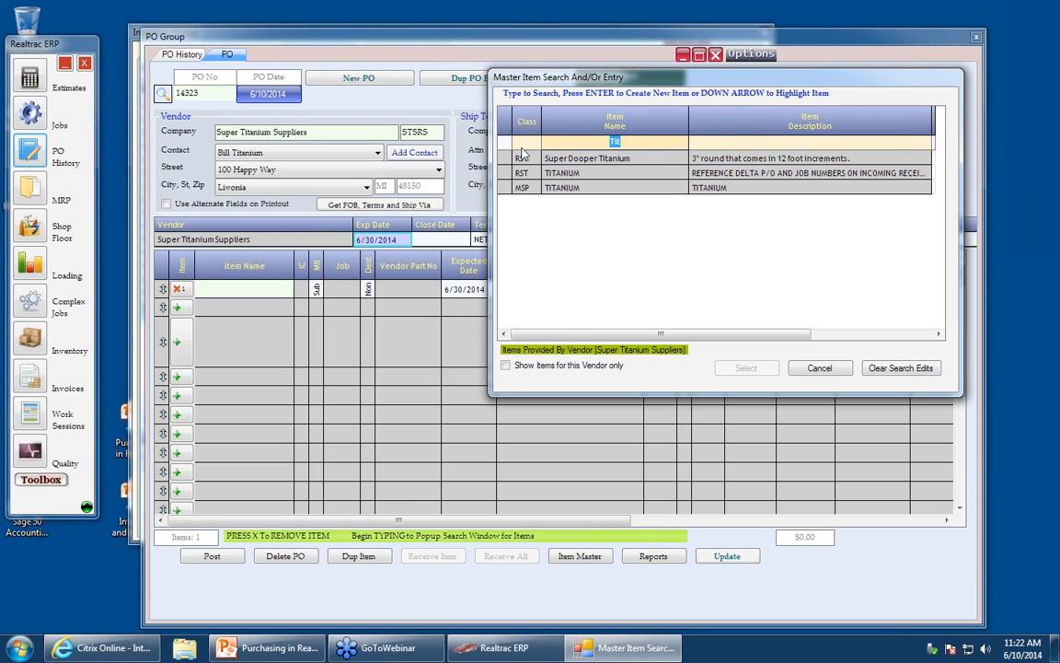
{"action": "key", "text": "BackSpace"}
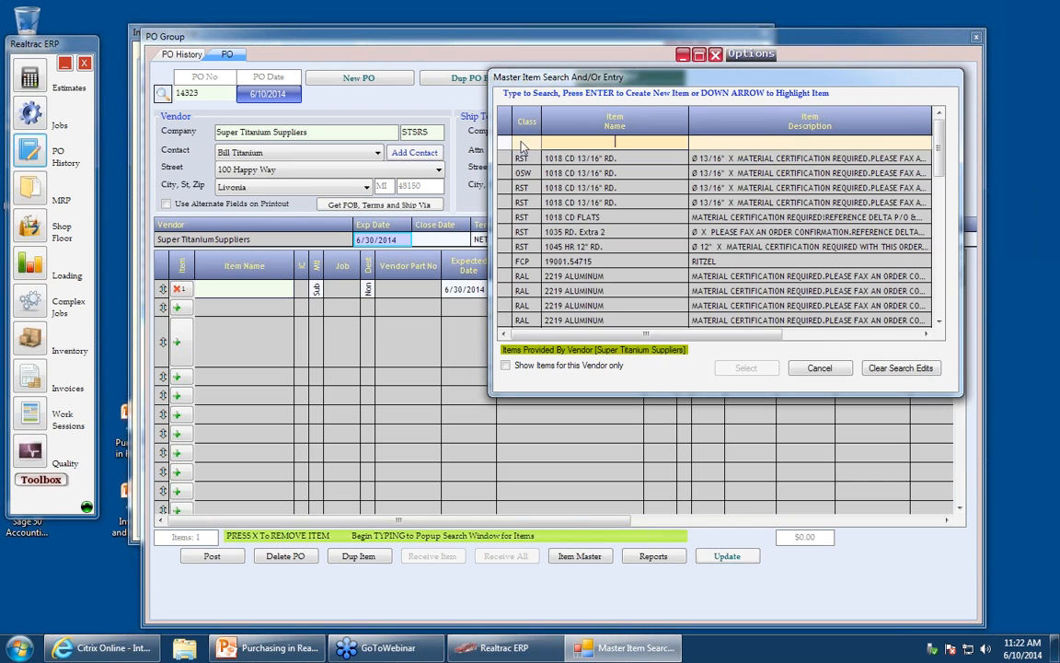
- Filter the master item search by class ra
{"action": "left_click", "coordinate": [522, 144]}
{"action": "type", "text": "rst"}
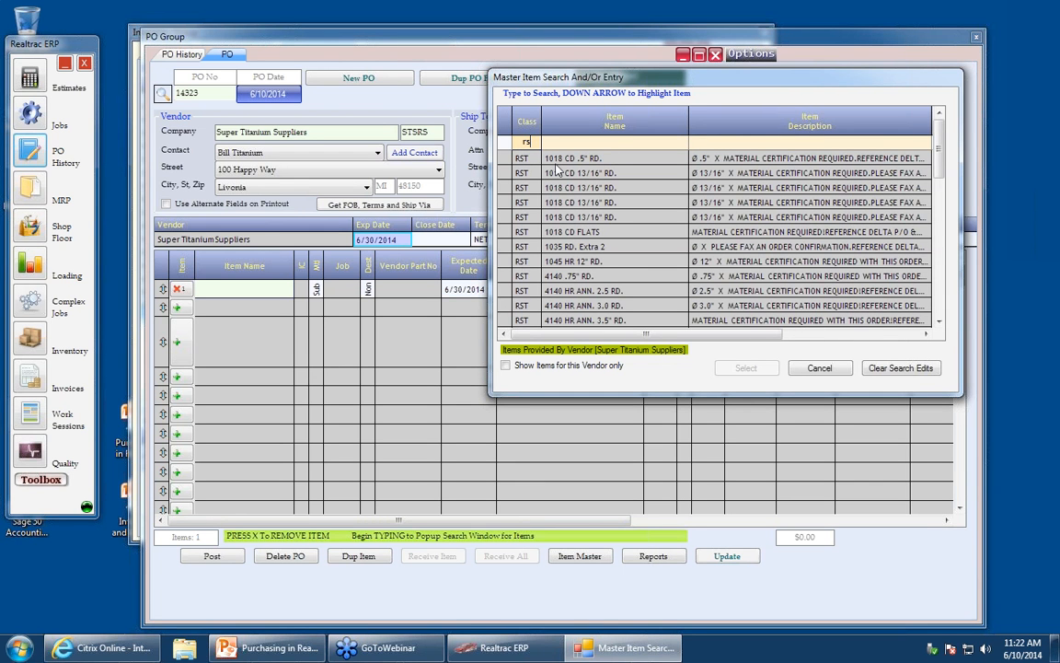
{"action": "key", "text": "BackSpace"}
{"action": "key", "text": "BackSpace"}
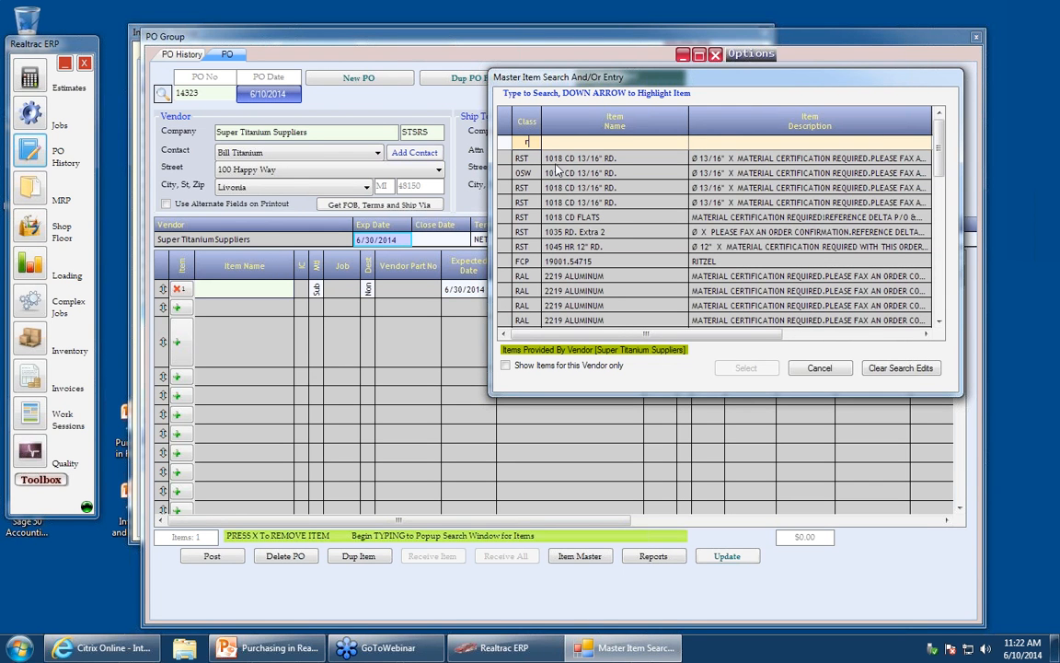
{"action": "type", "text": "aw"}
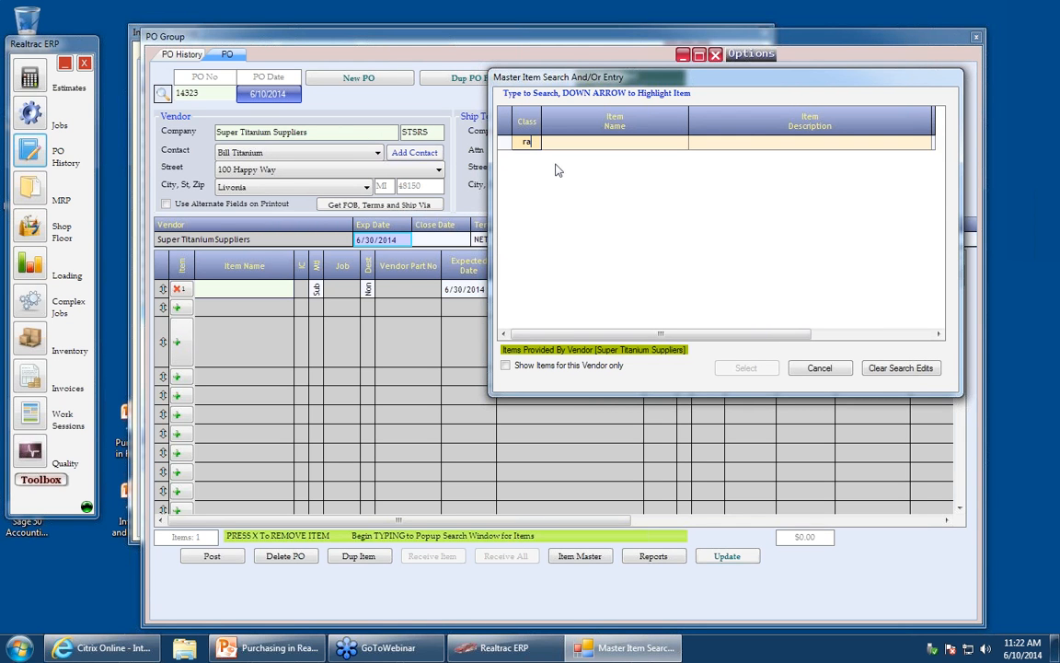
- Clear the class filter, search the master items by name for tita, review the titanium items, and cancel the search
{"action": "key", "text": "BackSpace"}
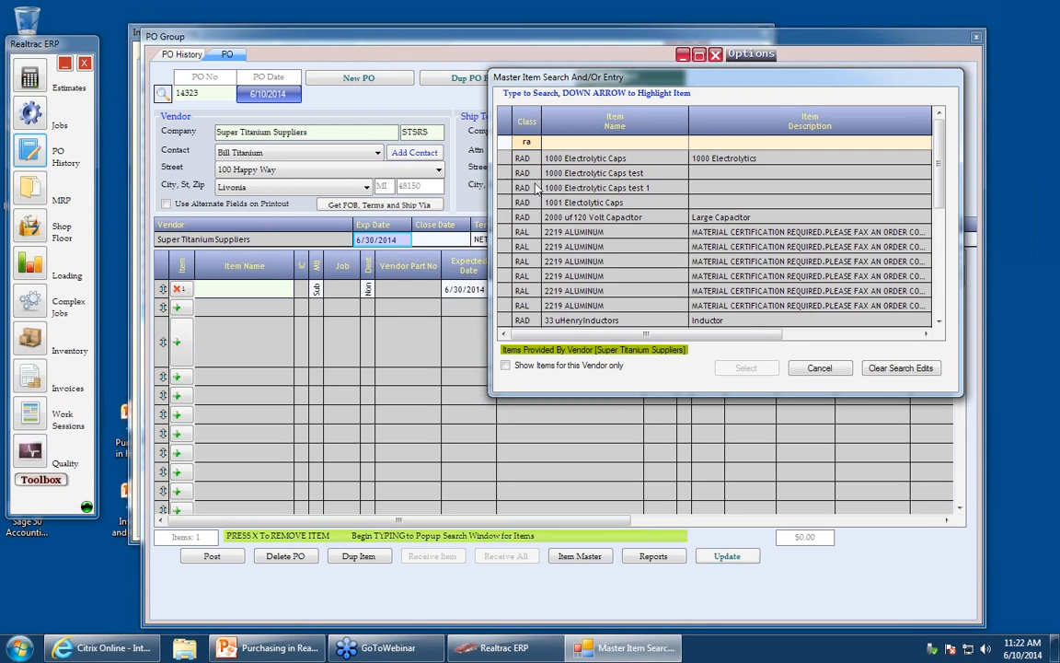
{"action": "key", "text": "BackSpace"}
{"action": "key", "text": "BackSpace"}
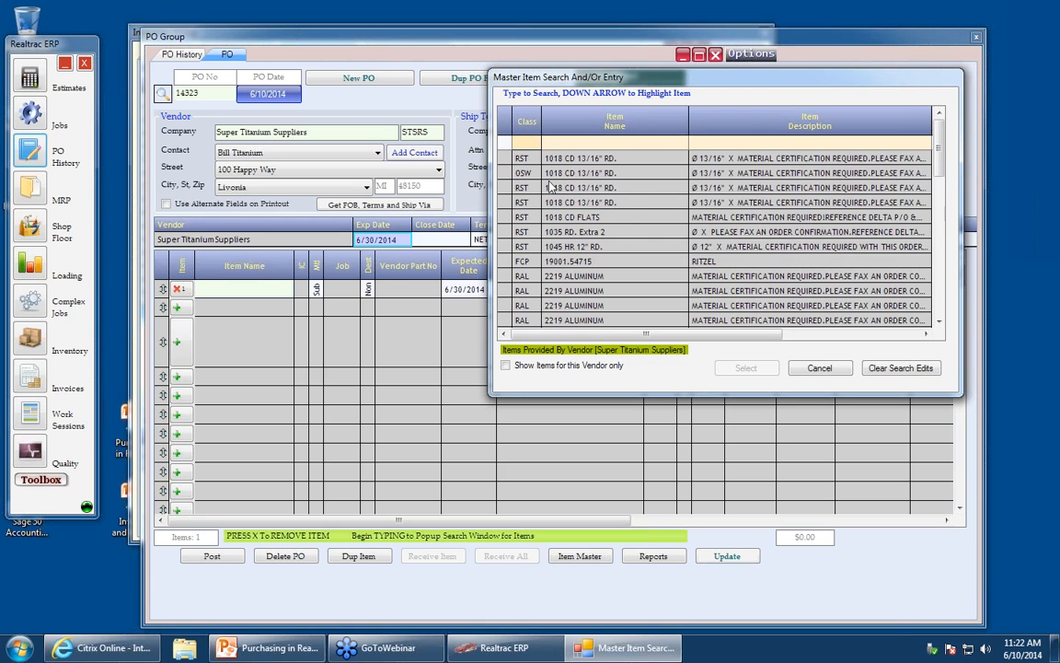
{"action": "left_click", "coordinate": [599, 140]}
{"action": "type", "text": "tita"}
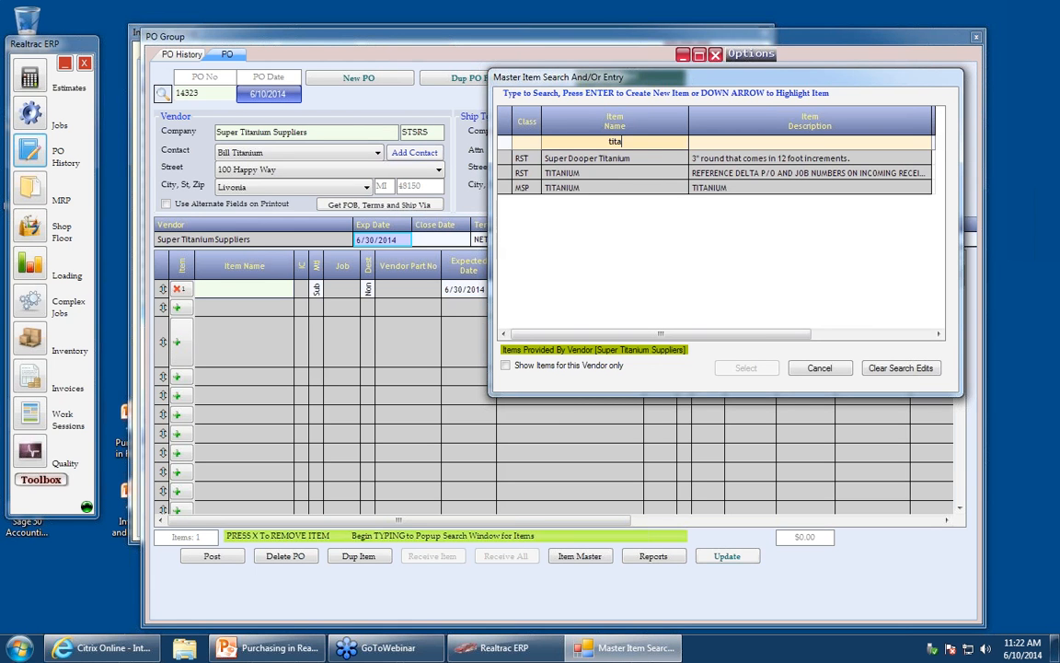
{"action": "left_click", "coordinate": [609, 158]}
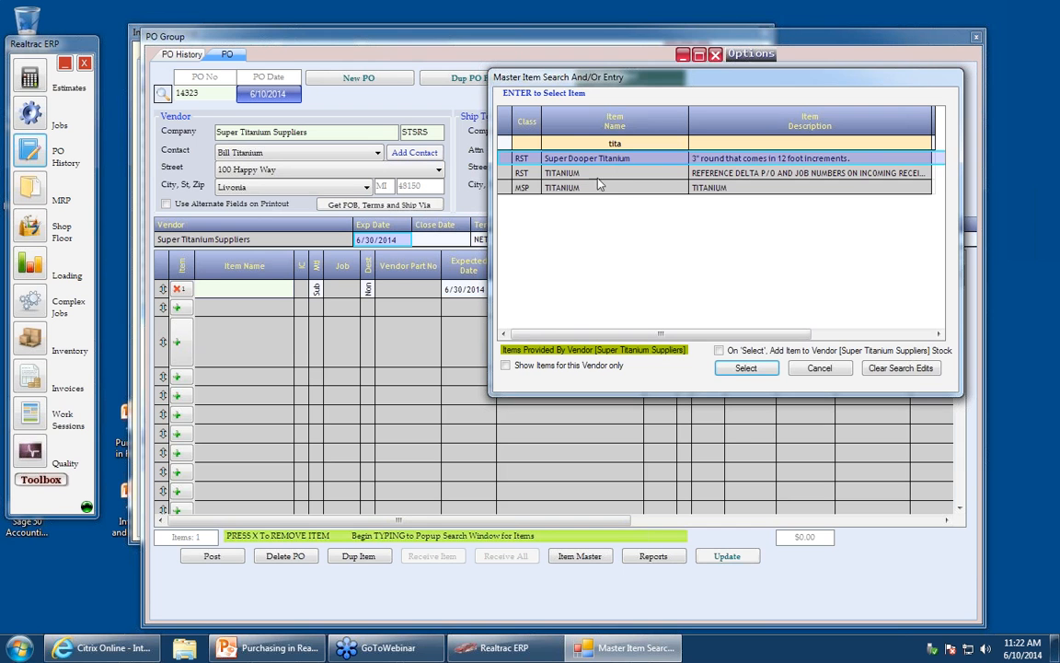
{"action": "left_click", "coordinate": [603, 173]}
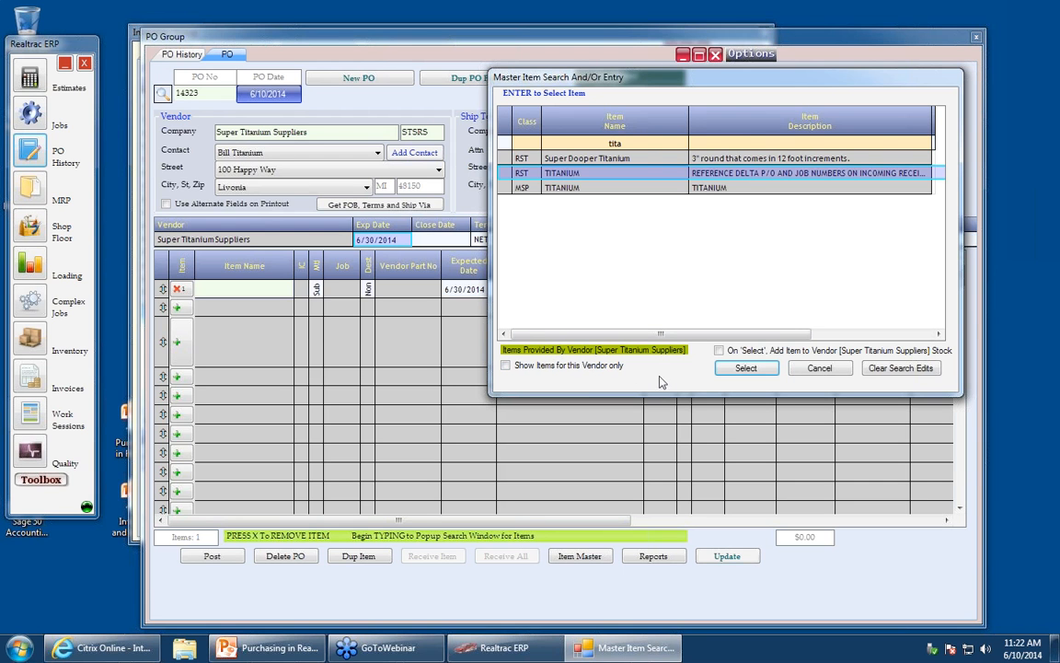
{"action": "left_click", "coordinate": [647, 160]}
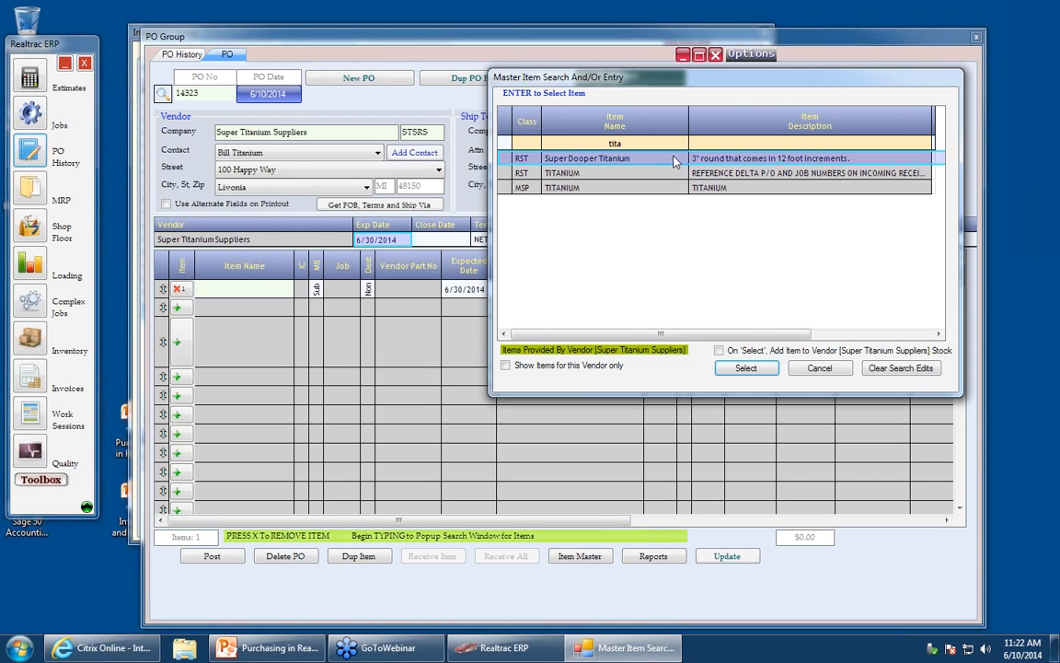
{"action": "left_click", "coordinate": [819, 368]}
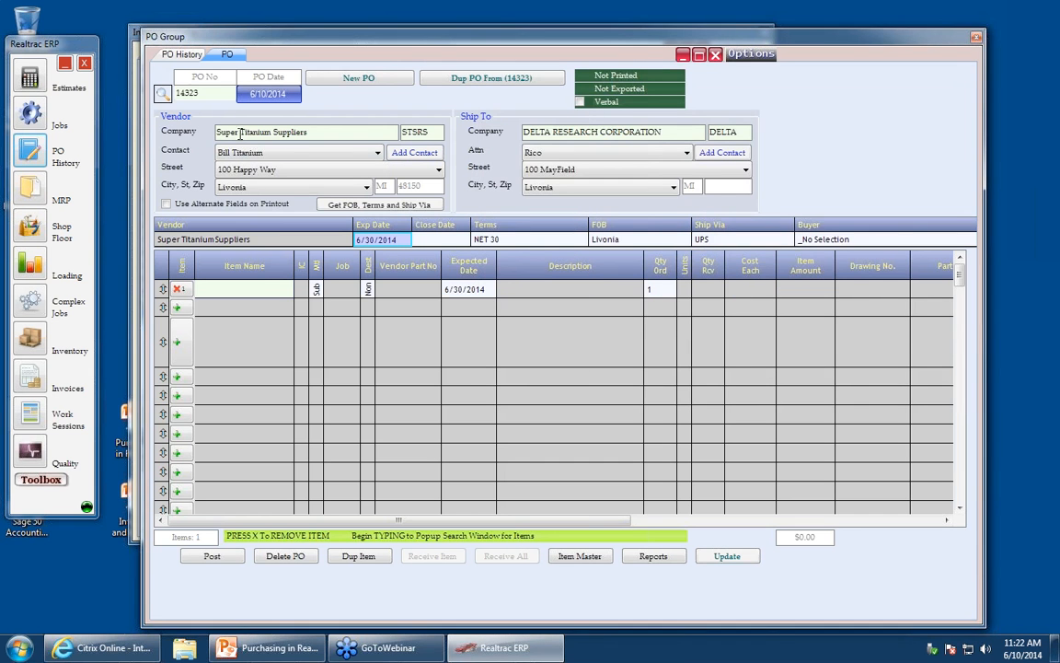
- Change the PO vendor to ALRO SPECIALTY METALS DIV. and confirm removing the PO's items
{"action": "left_click_drag", "start_coordinate": [313, 134], "coordinate": [166, 139]}
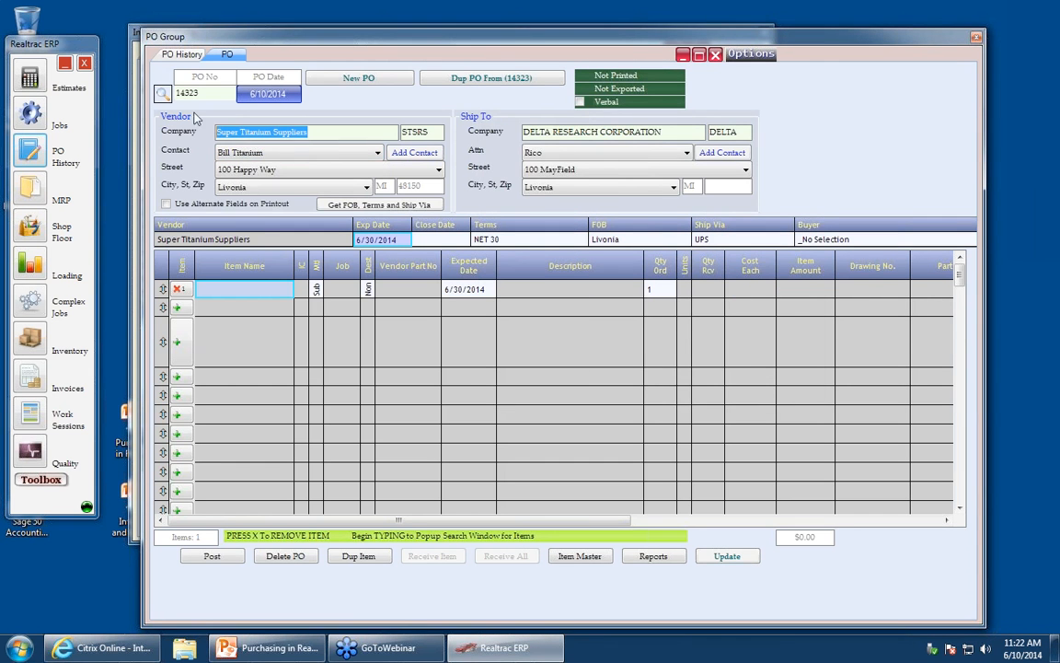
{"action": "type", "text": "Alr"}
{"action": "key", "text": "Down"}
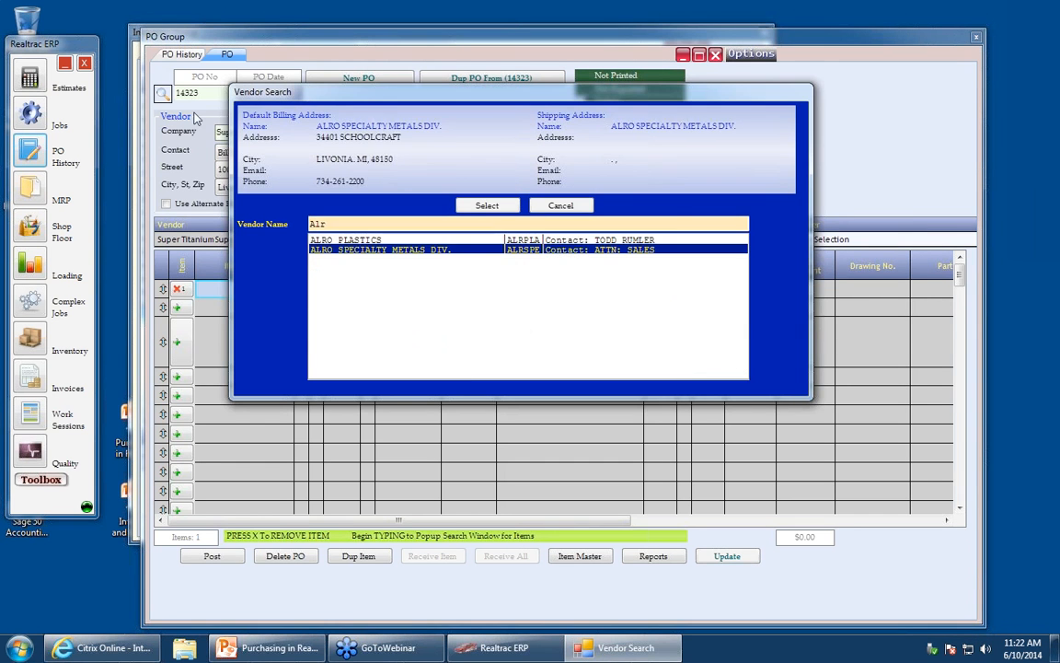
{"action": "key", "text": "Return"}
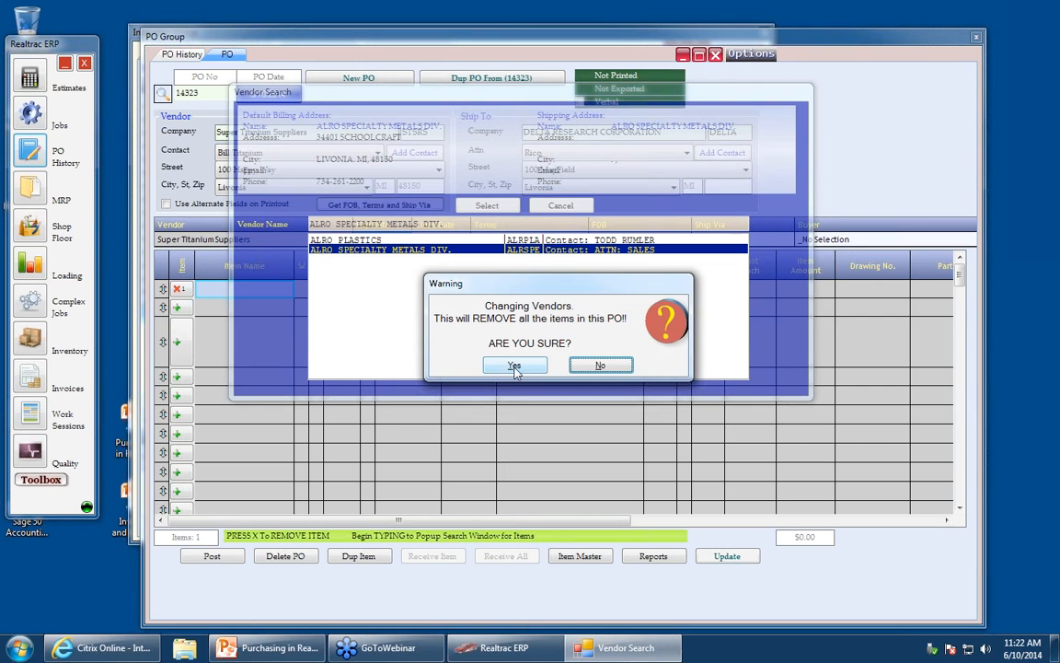
{"action": "left_click", "coordinate": [514, 367]}
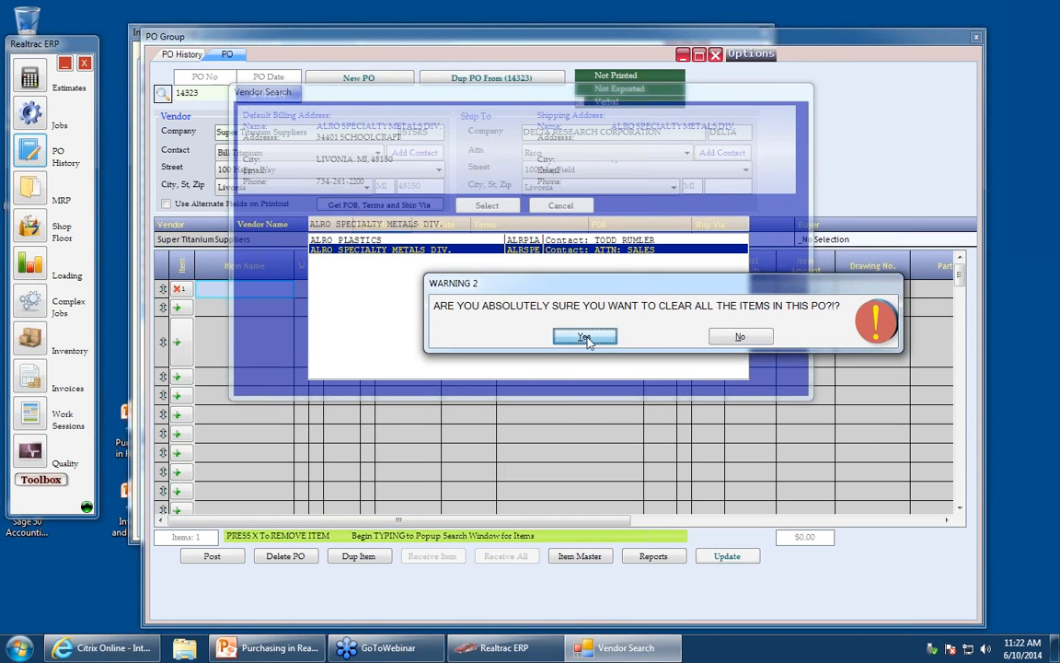
{"action": "left_click", "coordinate": [585, 337]}
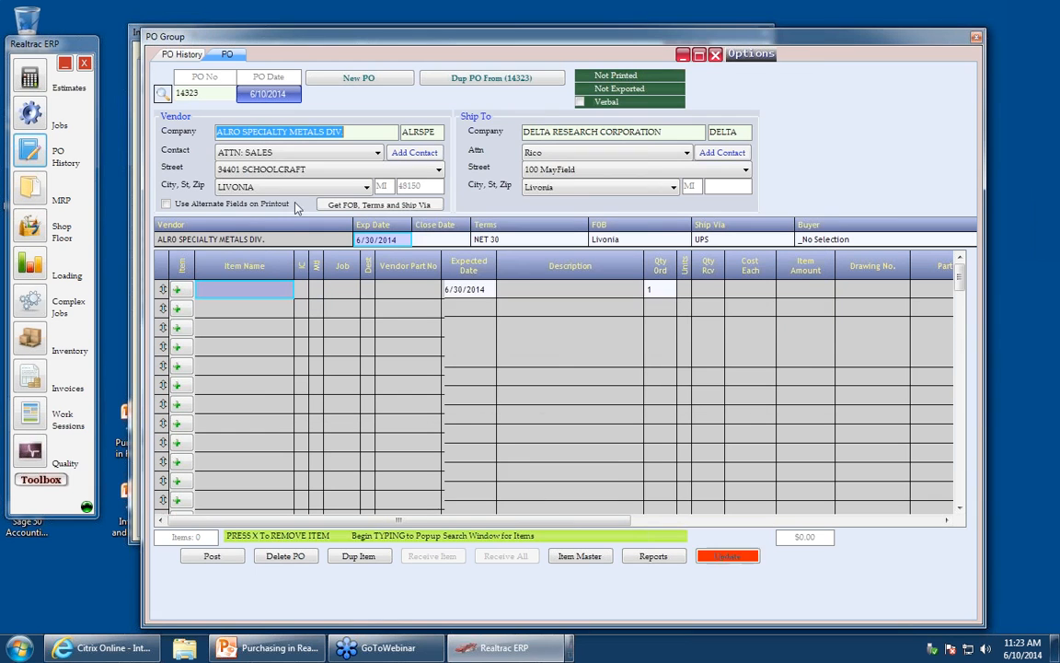
- Add an item line and select Super Dooper Titanium from a master item search for Tit
{"action": "left_click", "coordinate": [225, 292]}
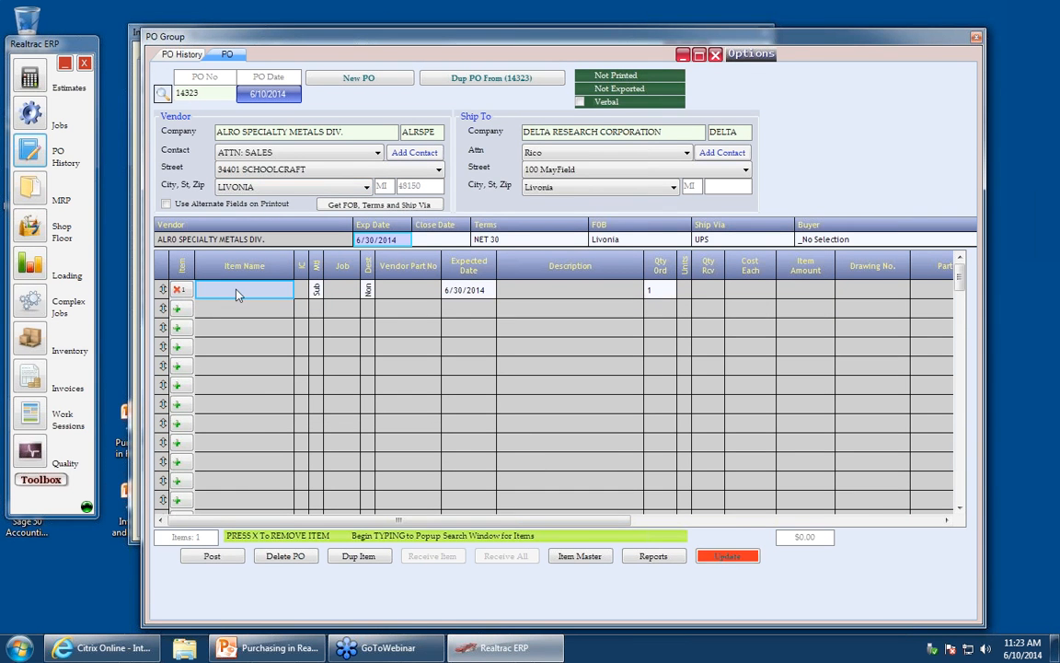
{"action": "left_click", "coordinate": [239, 289]}
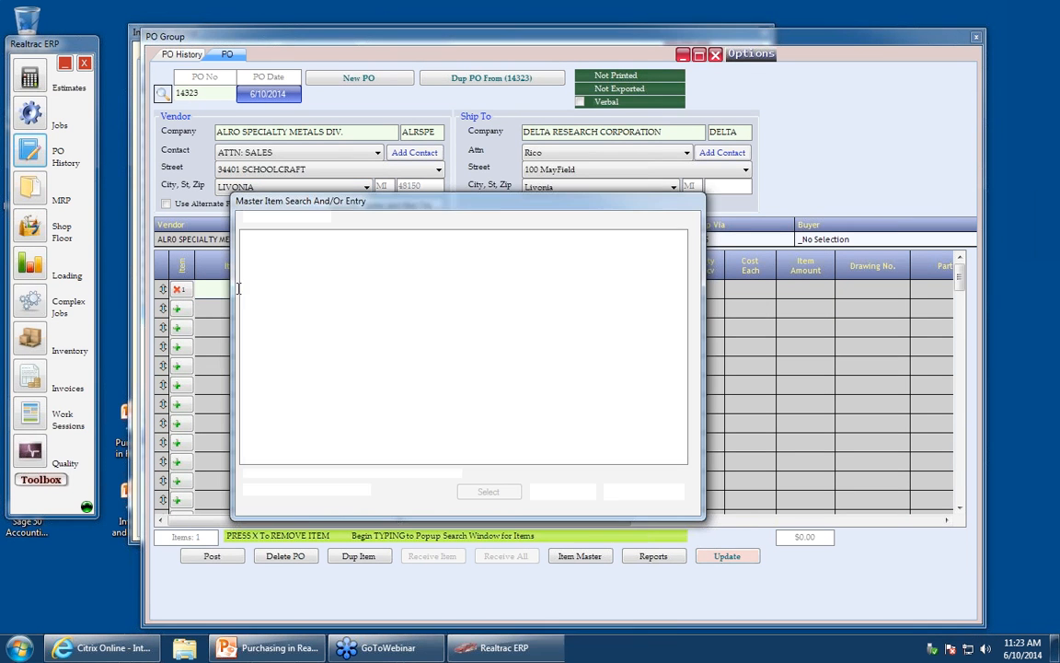
{"action": "type", "text": "Tit"}
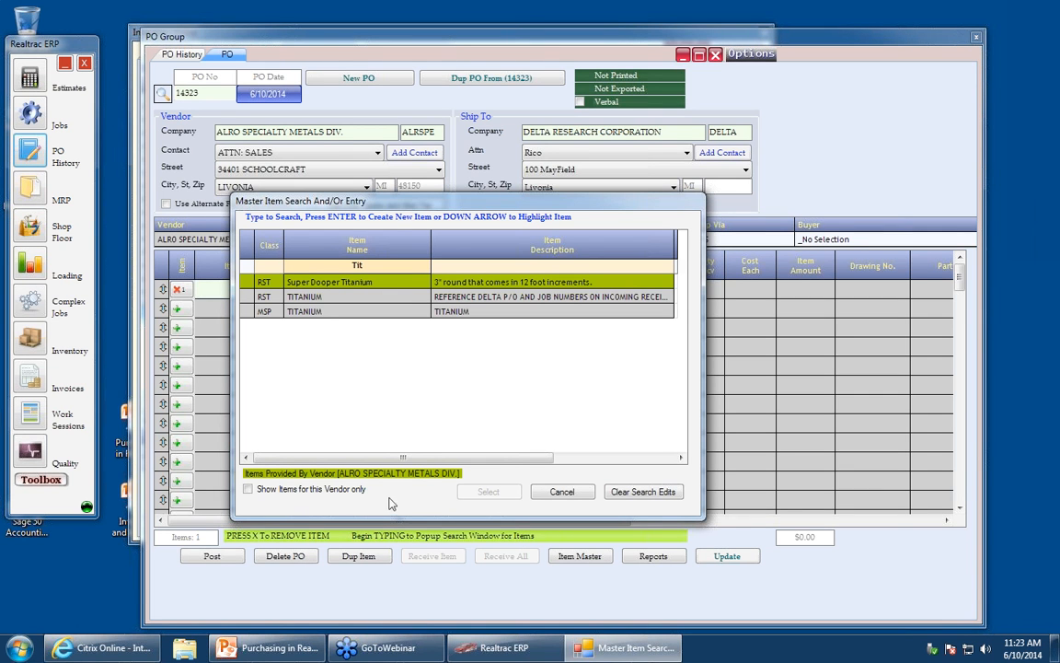
{"action": "key", "text": "Down"}
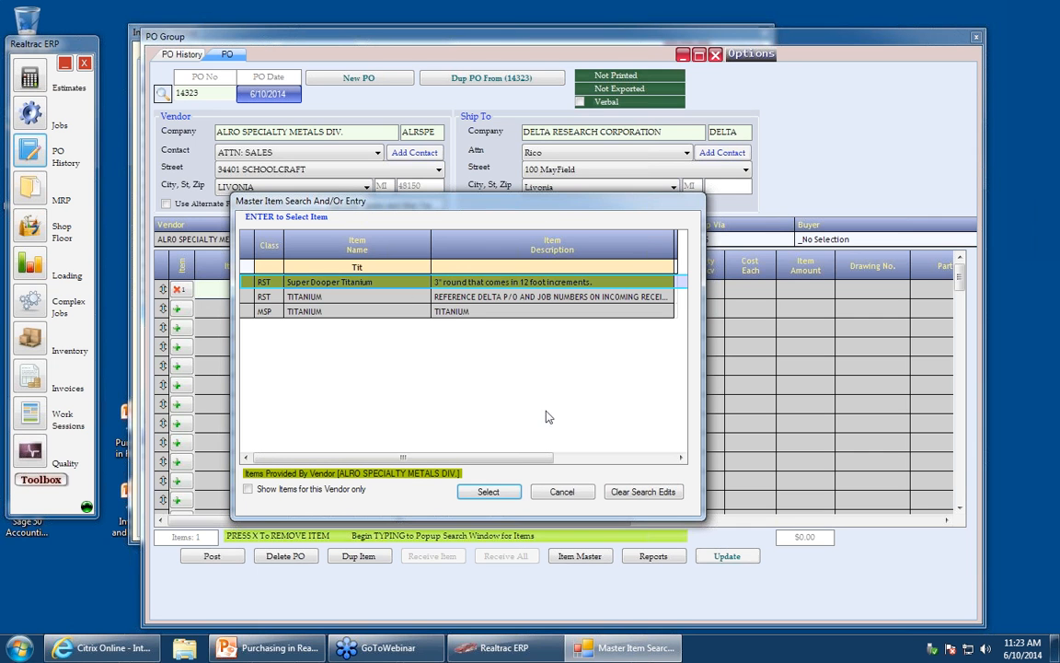
{"action": "left_click", "coordinate": [487, 492]}
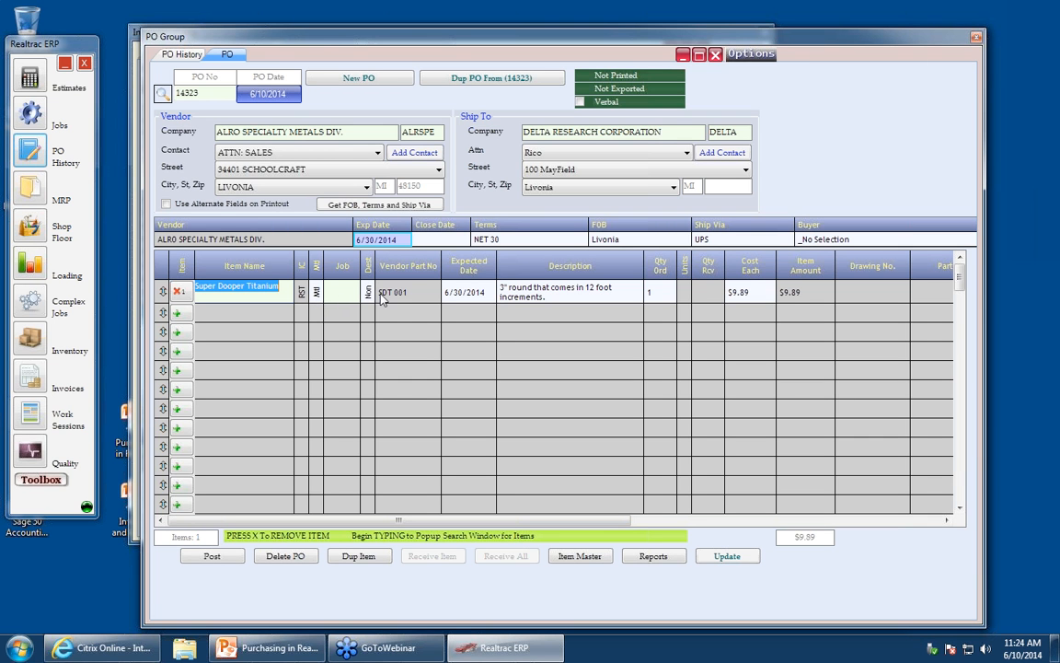
- Set the line's type to Material and reserve it for job 14J1027 found by searching 1027
{"action": "left_click", "coordinate": [316, 292]}
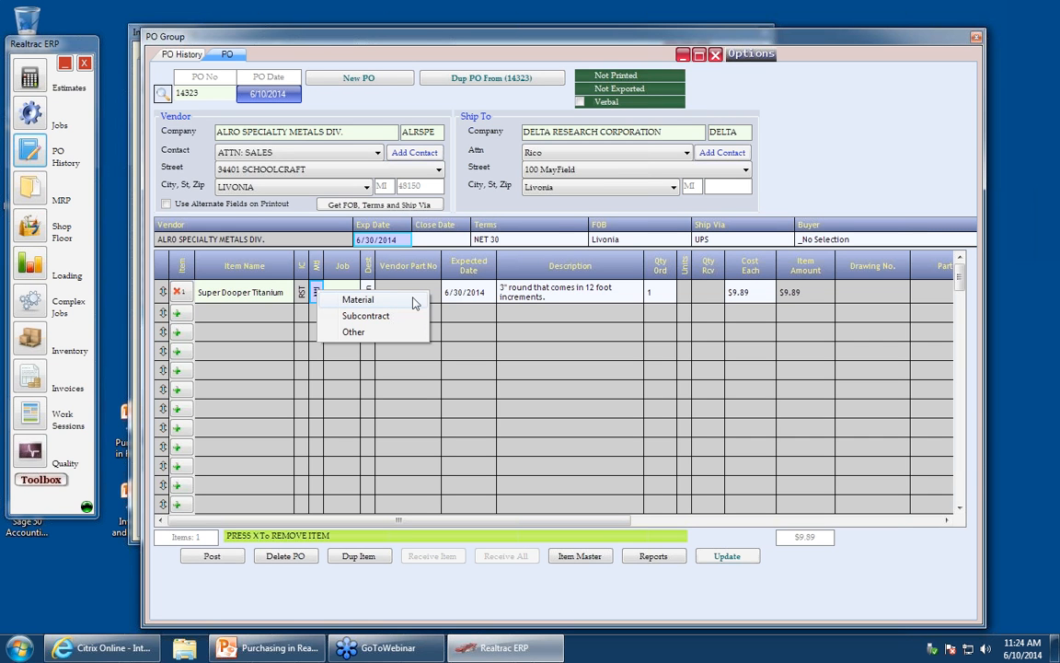
{"action": "left_click", "coordinate": [414, 300]}
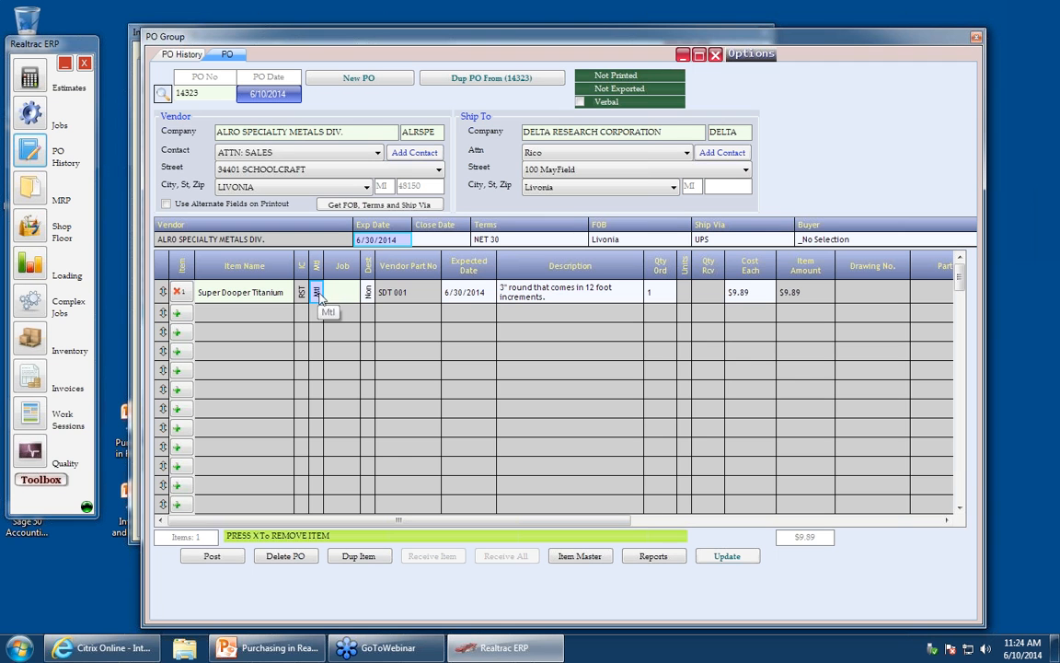
{"action": "left_click", "coordinate": [370, 293]}
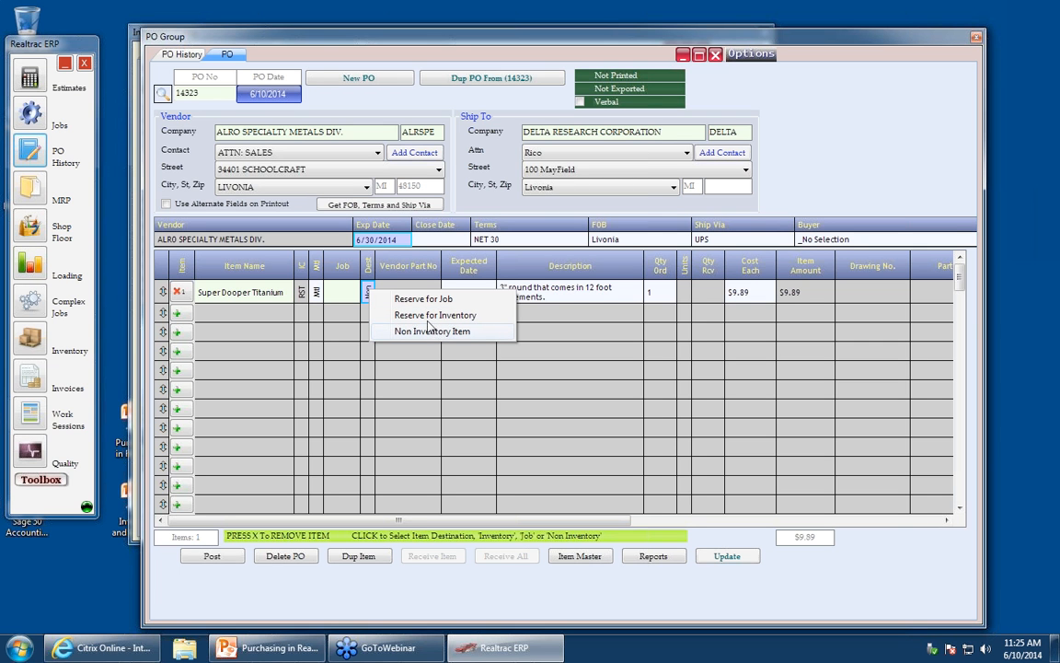
{"action": "left_click", "coordinate": [333, 293]}
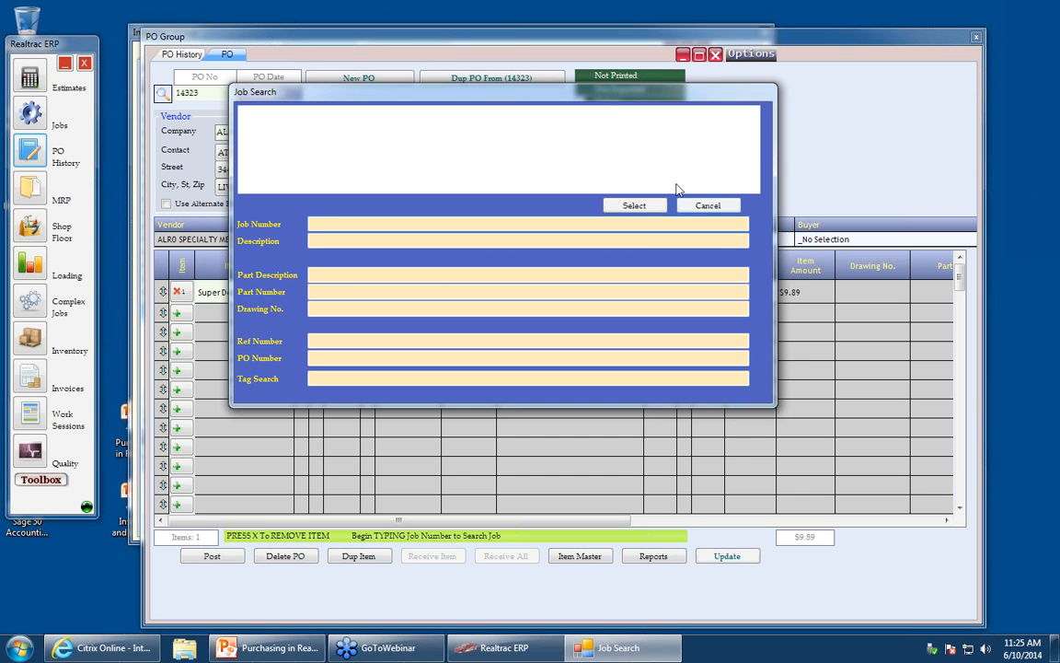
{"action": "left_click", "coordinate": [706, 205]}
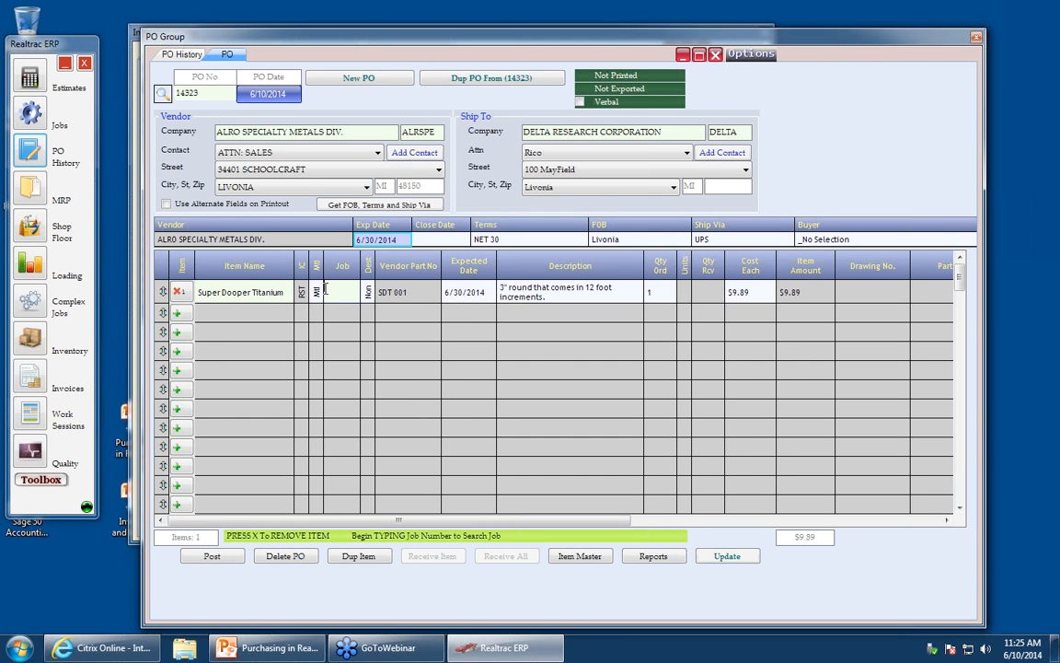
{"action": "type", "text": "1027"}
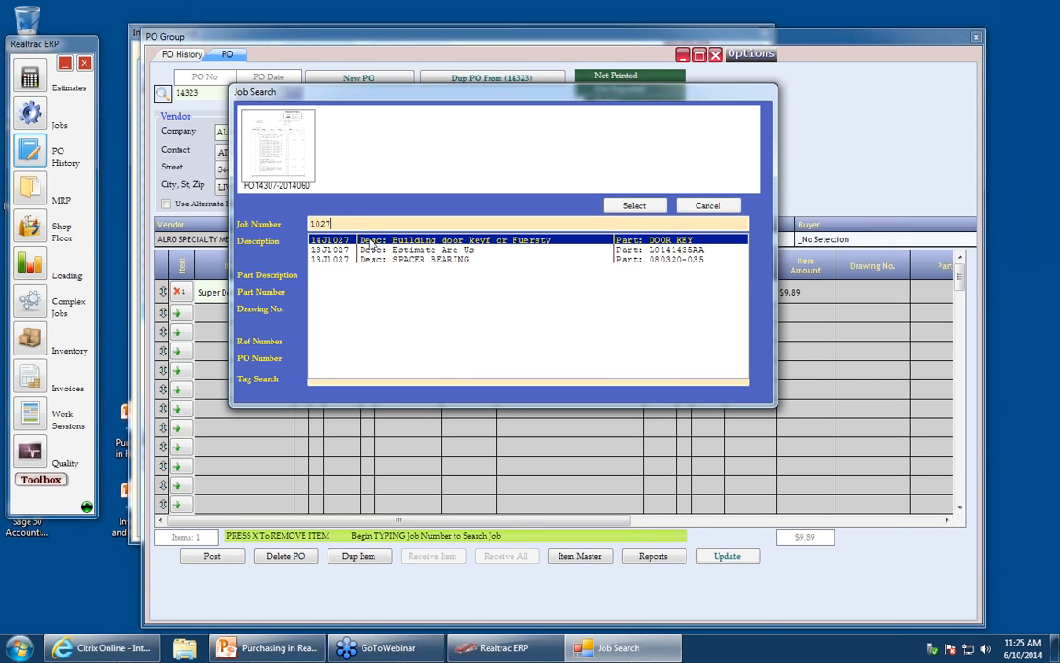
{"action": "double_click", "coordinate": [400, 241]}
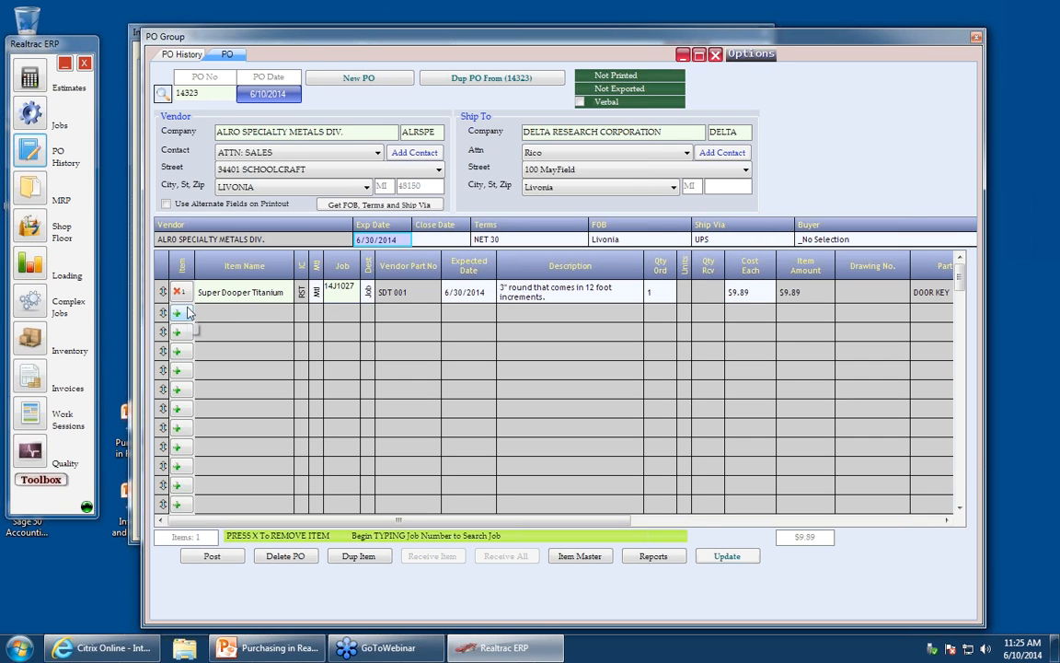
- Set the first line's ordered quantity to 2
{"action": "left_click", "coordinate": [675, 291]}
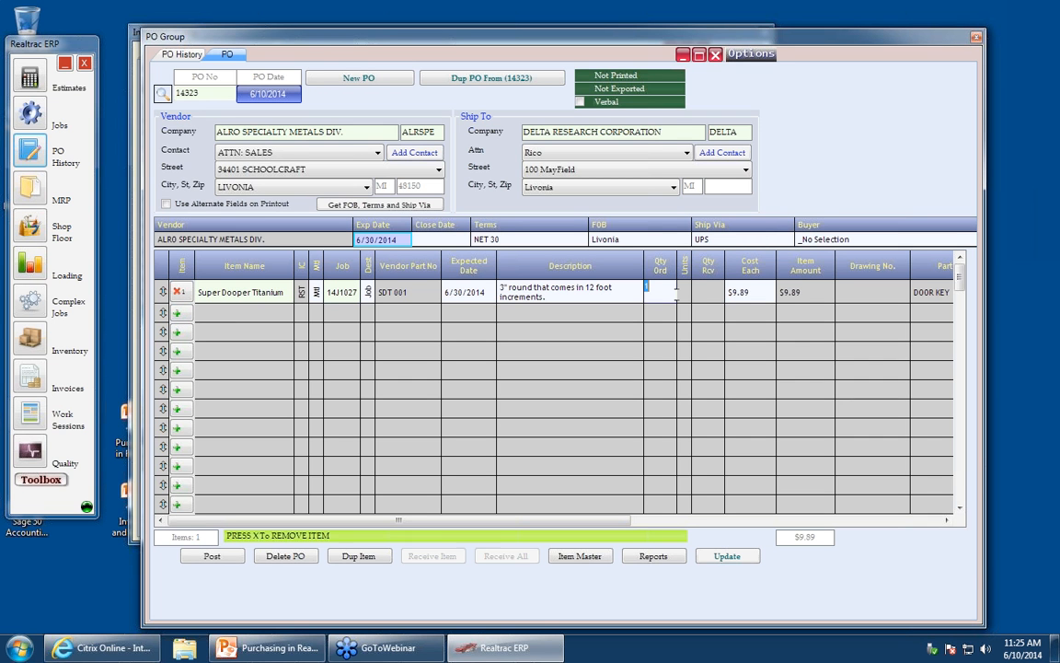
{"action": "type", "text": "2"}
{"action": "left_click", "coordinate": [769, 293]}
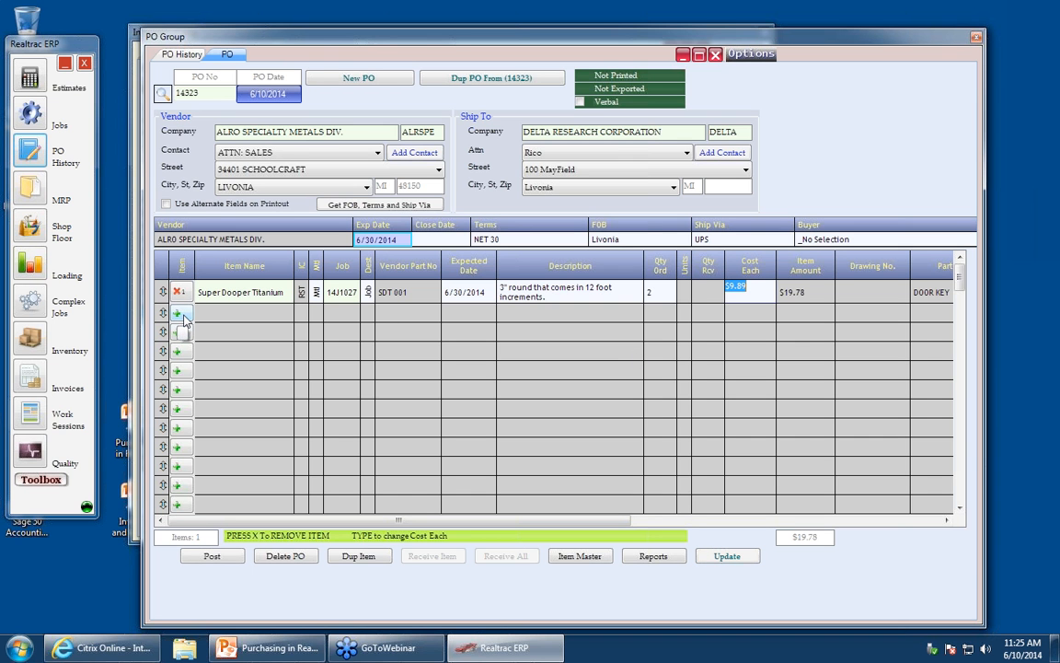
- Add a second item line with Super Dooper Titanium from a master item search for Tit
{"action": "left_click", "coordinate": [181, 315]}
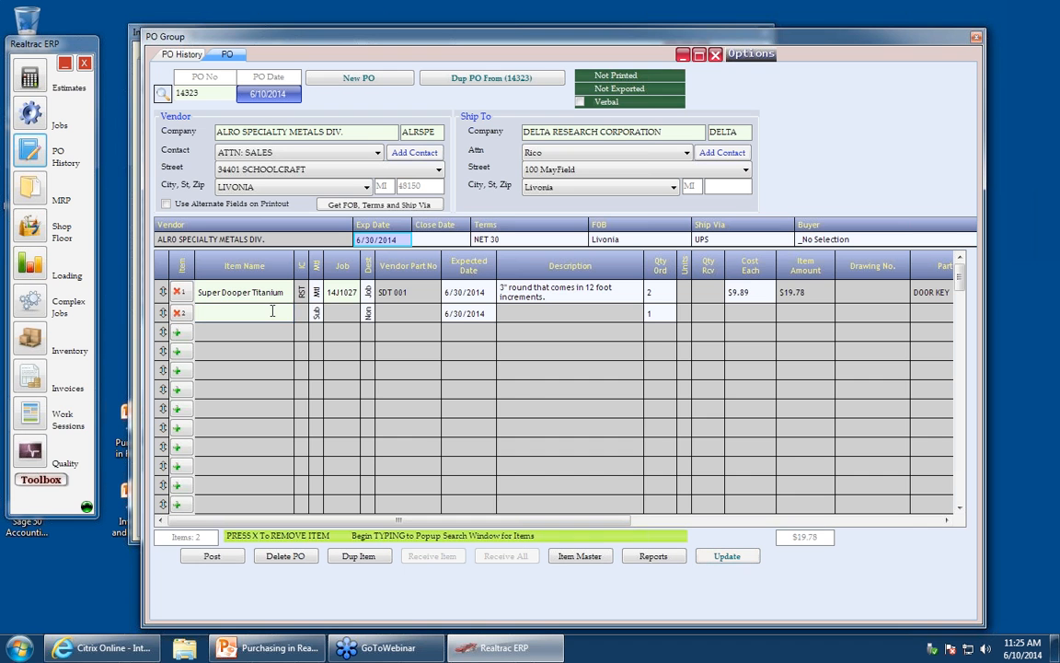
{"action": "type", "text": "Tit"}
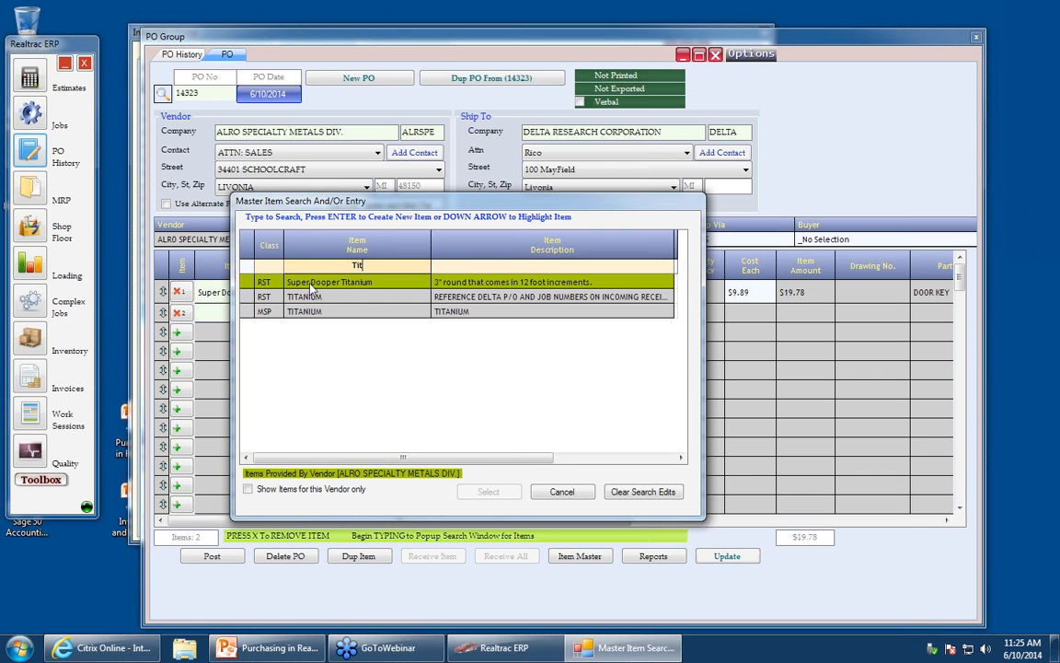
{"action": "left_click", "coordinate": [311, 286]}
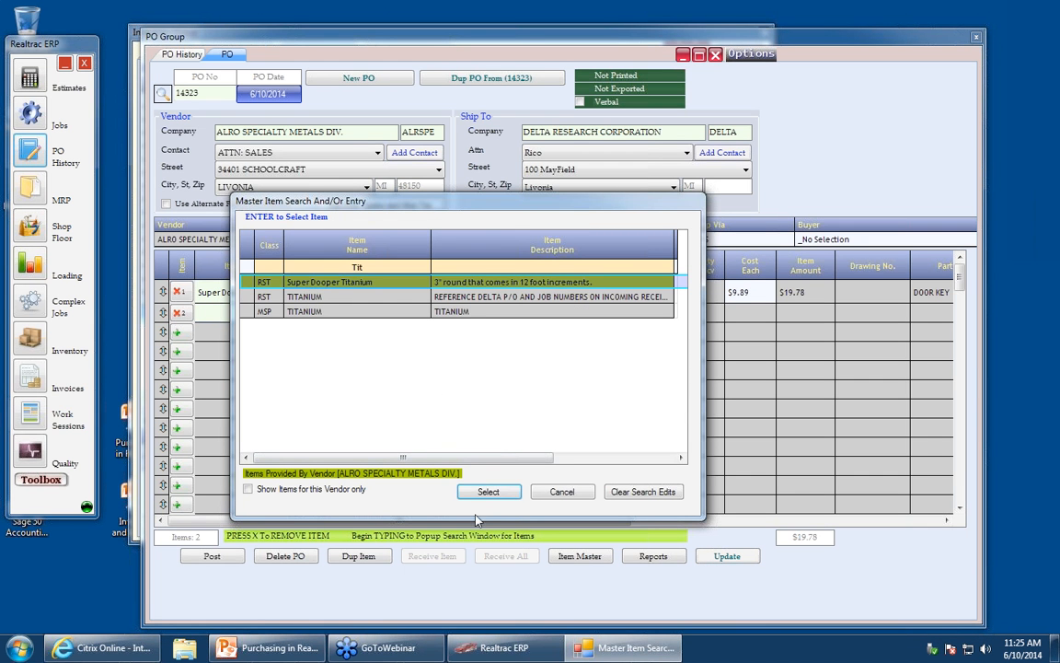
{"action": "left_click", "coordinate": [491, 493]}
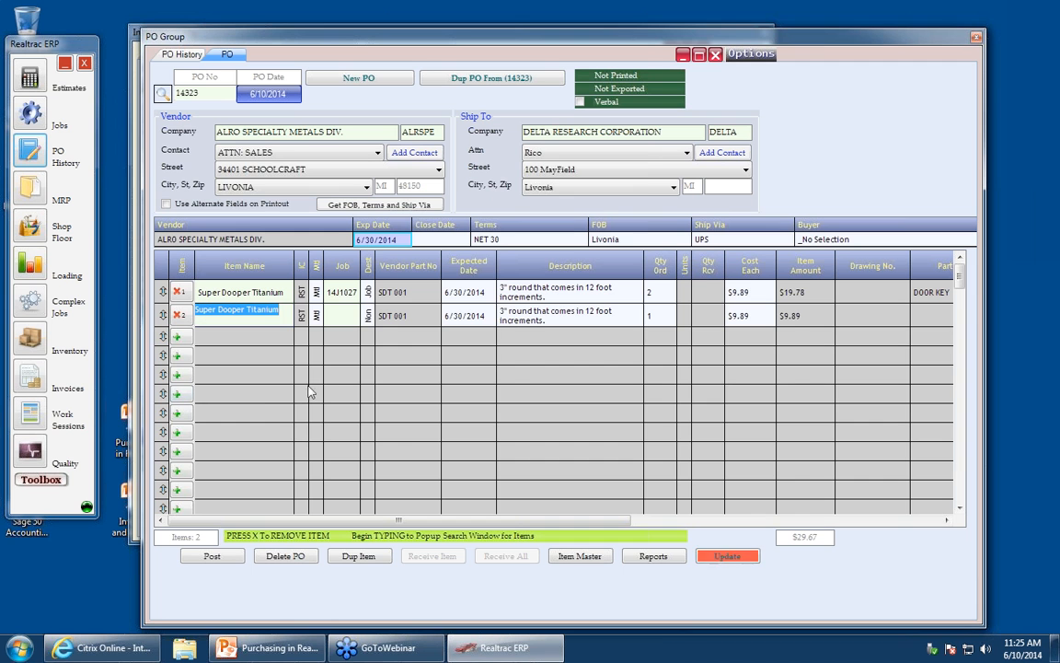
- Reserve the second line for inventory and set its ordered quantity to 50
{"action": "left_click", "coordinate": [368, 317]}
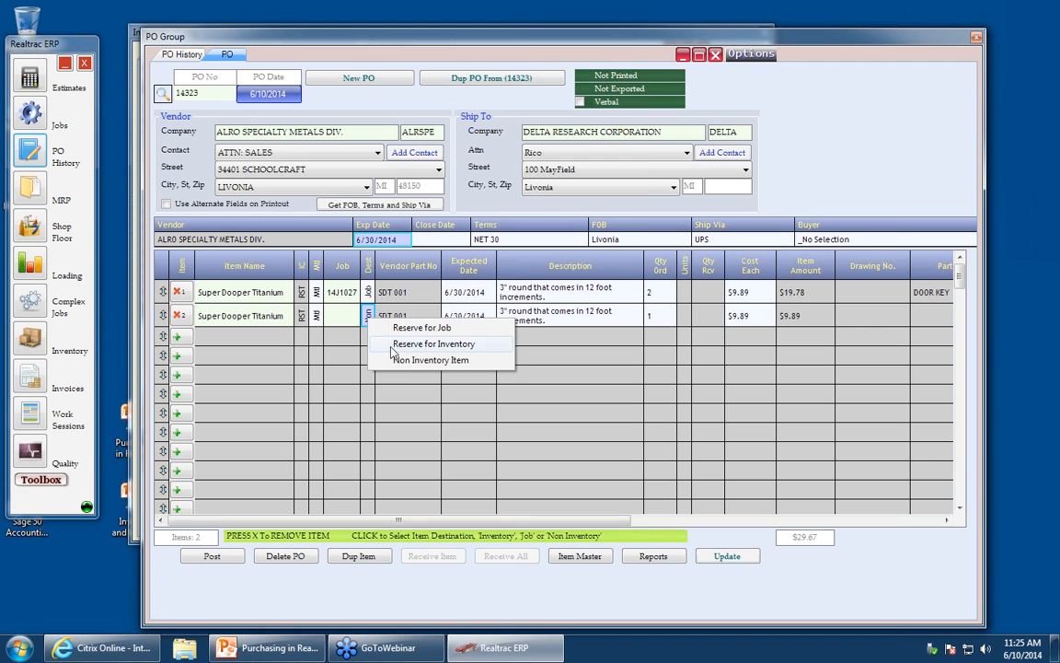
{"action": "left_click", "coordinate": [391, 347]}
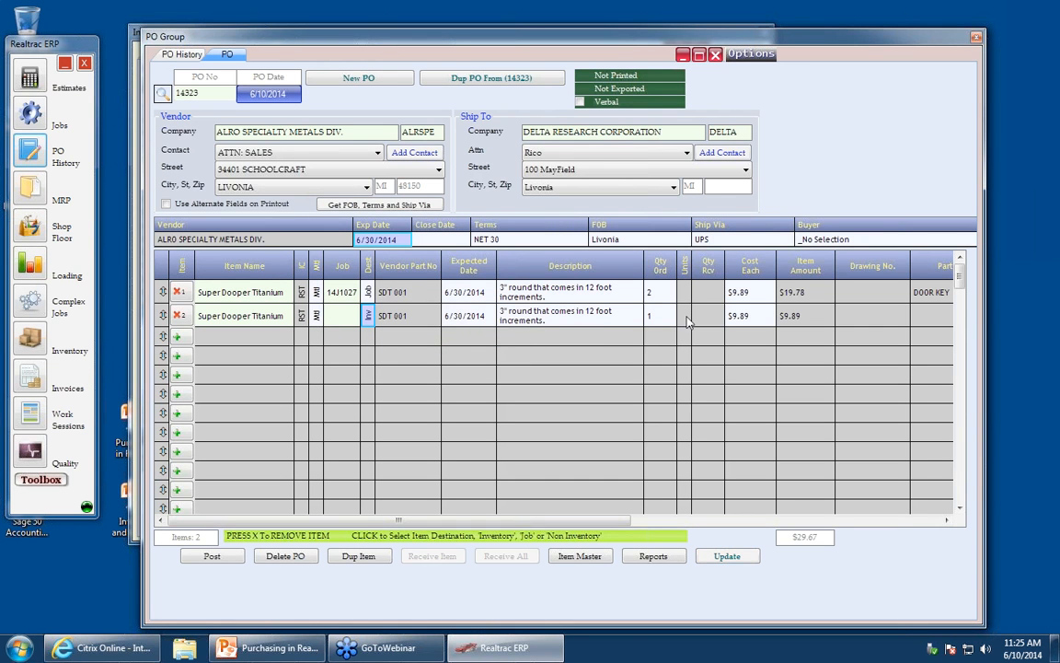
{"action": "left_click", "coordinate": [649, 314]}
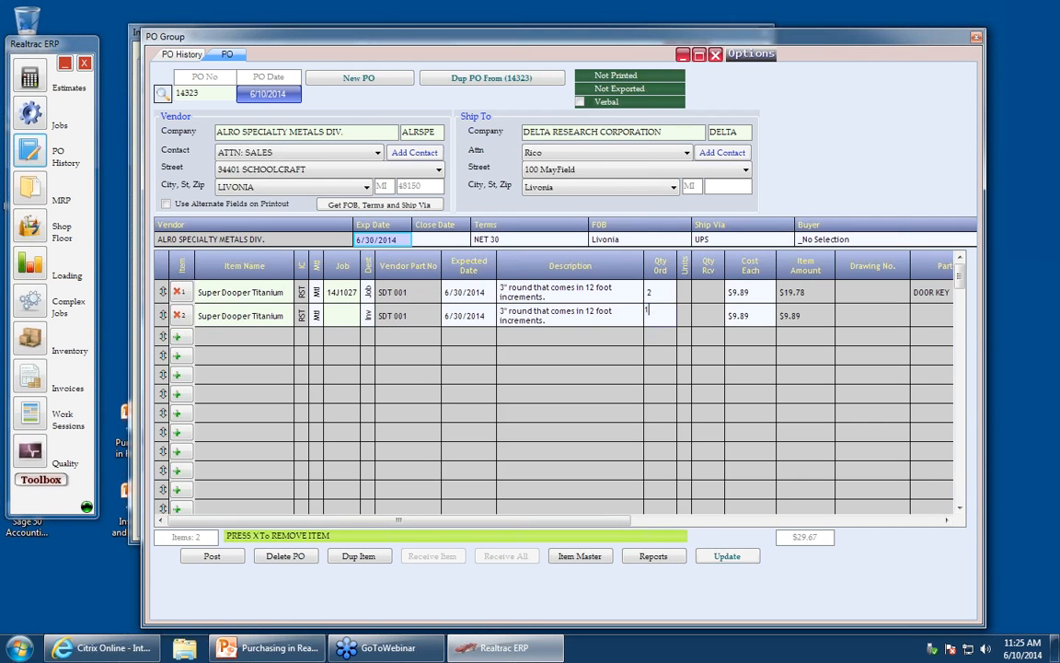
{"action": "type", "text": "50"}
{"action": "left_click", "coordinate": [622, 322]}
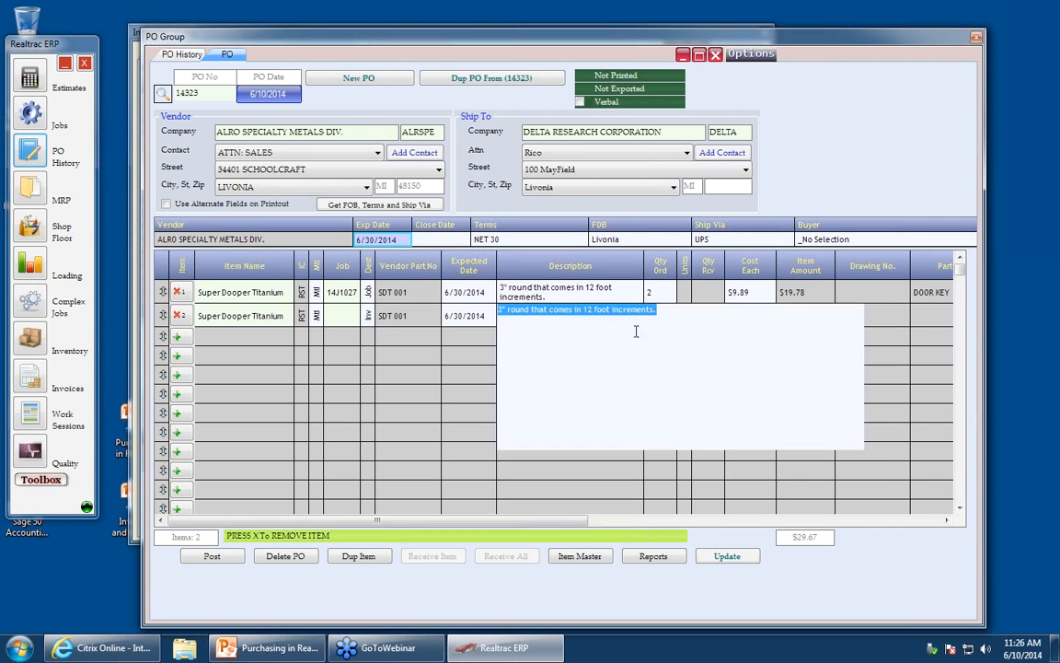
{"action": "left_click", "coordinate": [763, 324]}
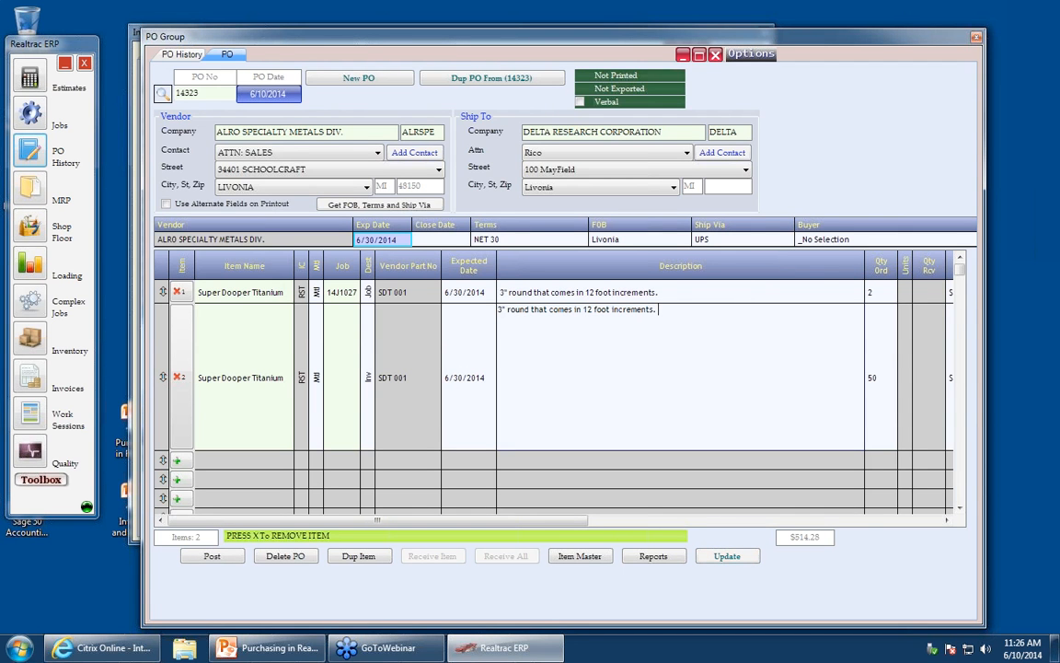
- Add the note "Not in a hurry to receive this. Thanks Mr and Mrs Vendor!" to the second line's description
{"action": "key", "text": "Return"}
{"action": "key", "text": "Return"}
{"action": "type", "text": "Not in a hurry to receive this. Thanks Mr and mrs"}
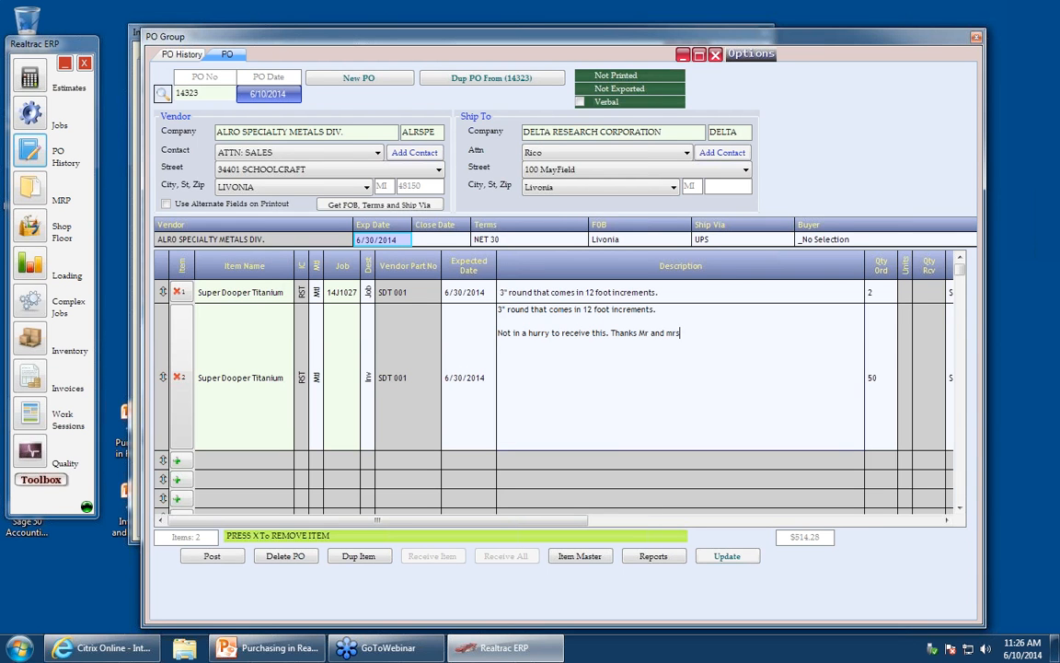
{"action": "key", "text": "BackSpace"}
{"action": "key", "text": "BackSpace"}
{"action": "type", "text": "Mrs Vendor!"}
{"action": "left_click", "coordinate": [659, 517]}
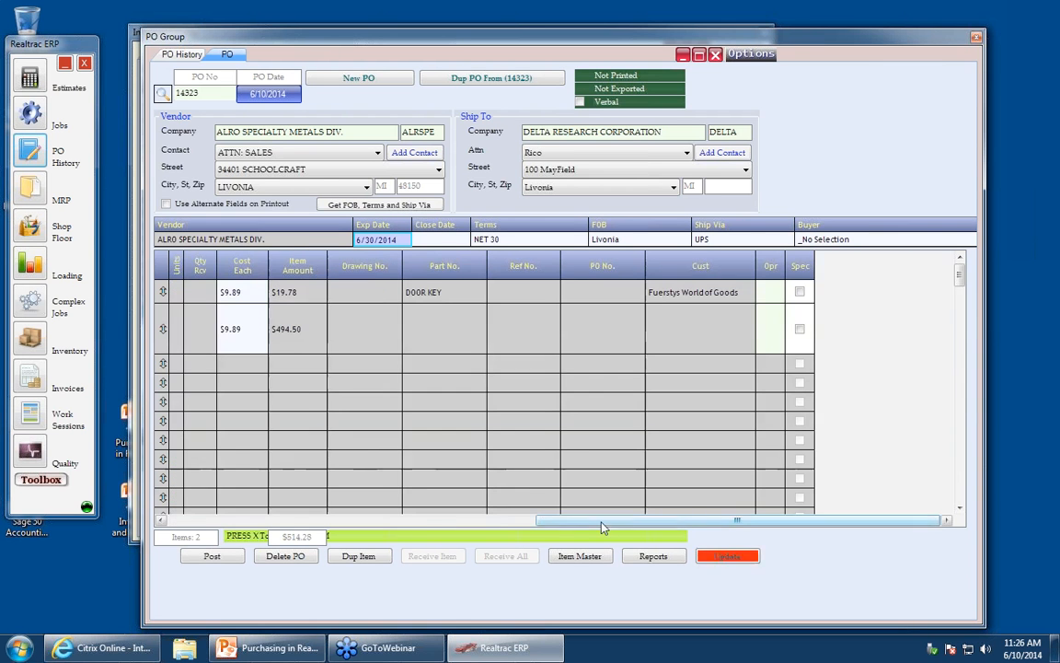
{"action": "left_click", "coordinate": [367, 521]}
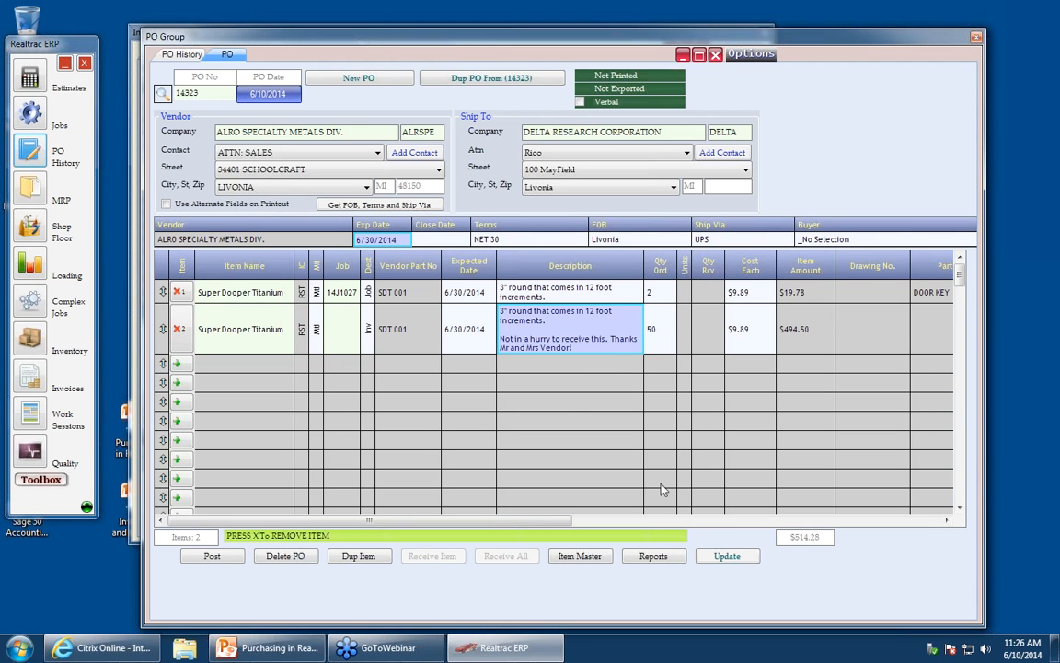
- Set the second line's expected date to 7/31/2014 using the calendar
{"action": "left_click", "coordinate": [471, 339]}
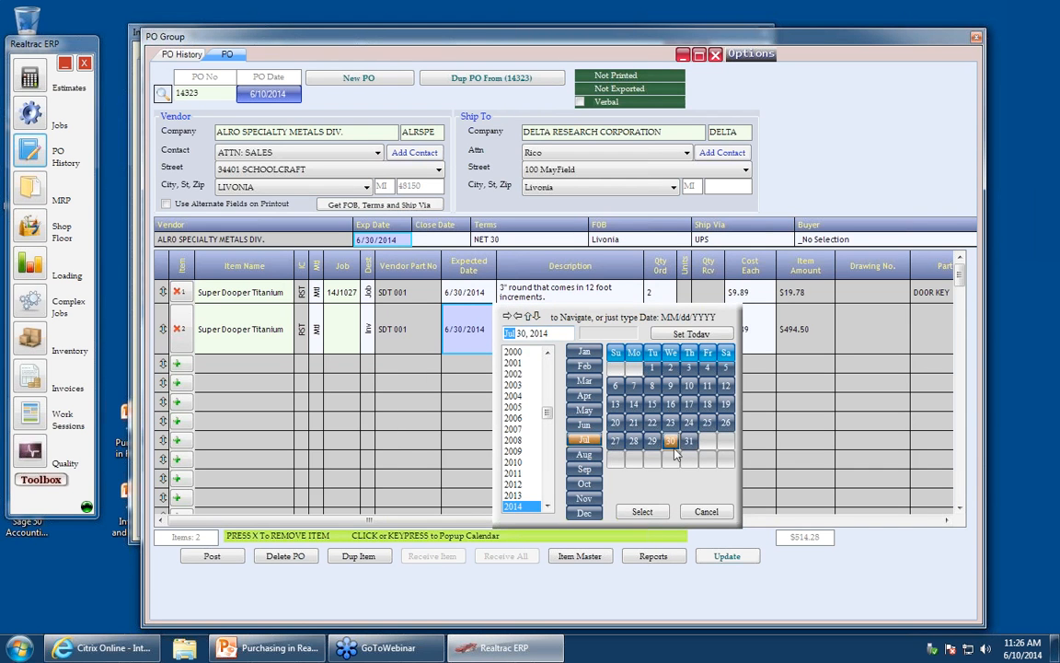
{"action": "left_click", "coordinate": [689, 440]}
{"action": "left_click", "coordinate": [642, 511]}
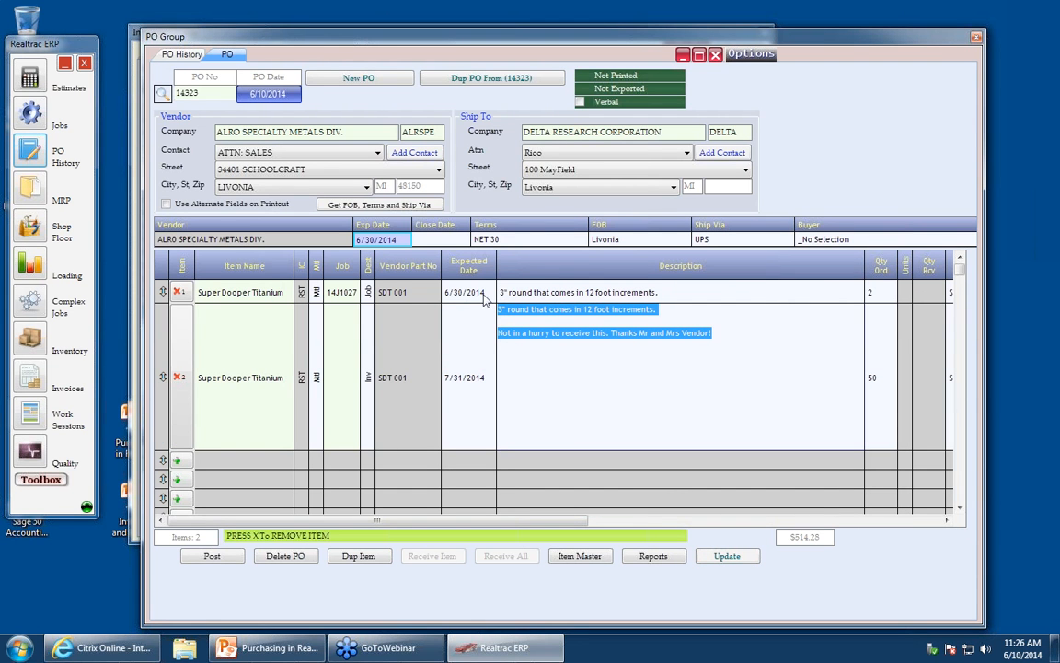
{"action": "left_click", "coordinate": [747, 521]}
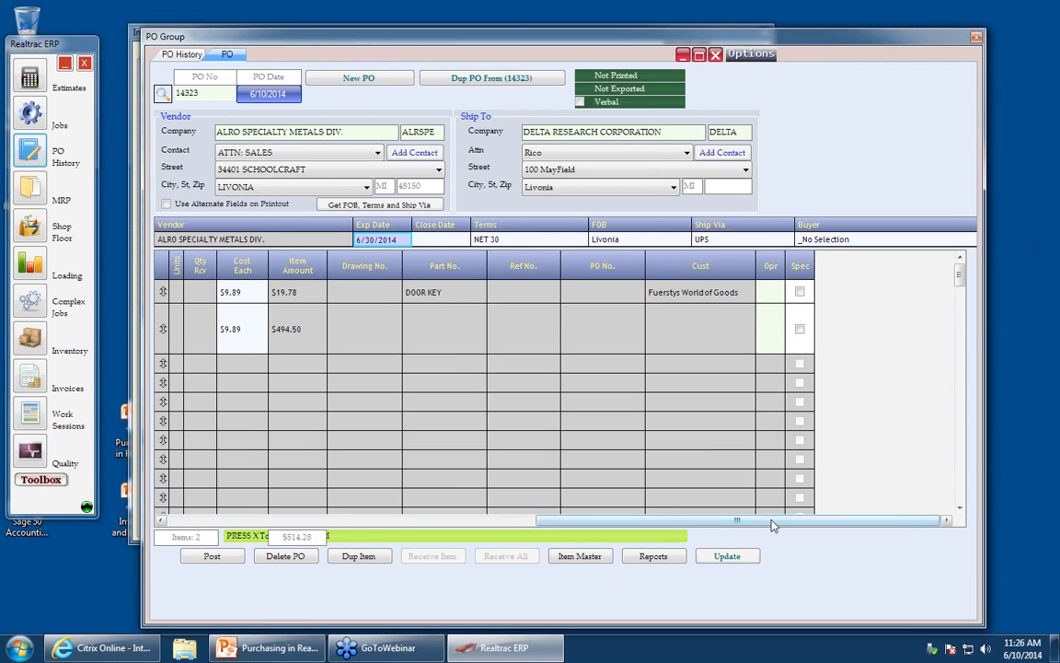
{"action": "left_click_drag", "start_coordinate": [747, 521], "coordinate": [313, 499]}
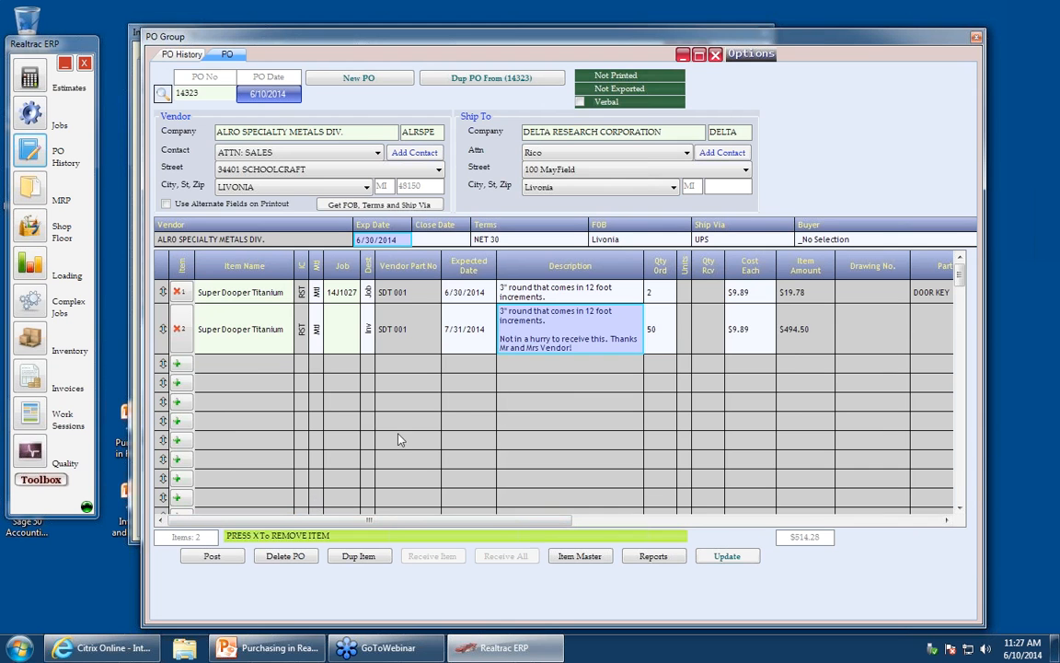
- Open System Setup's employee list and toggle the System permission for a selected employee
{"action": "left_click", "coordinate": [46, 482]}
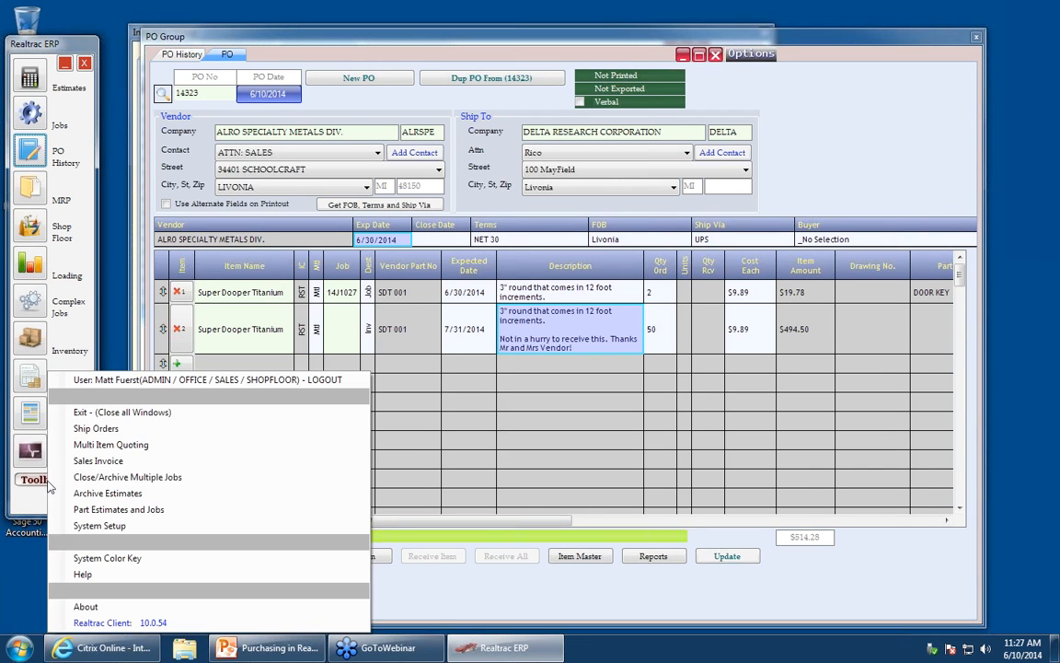
{"action": "left_click", "coordinate": [89, 532]}
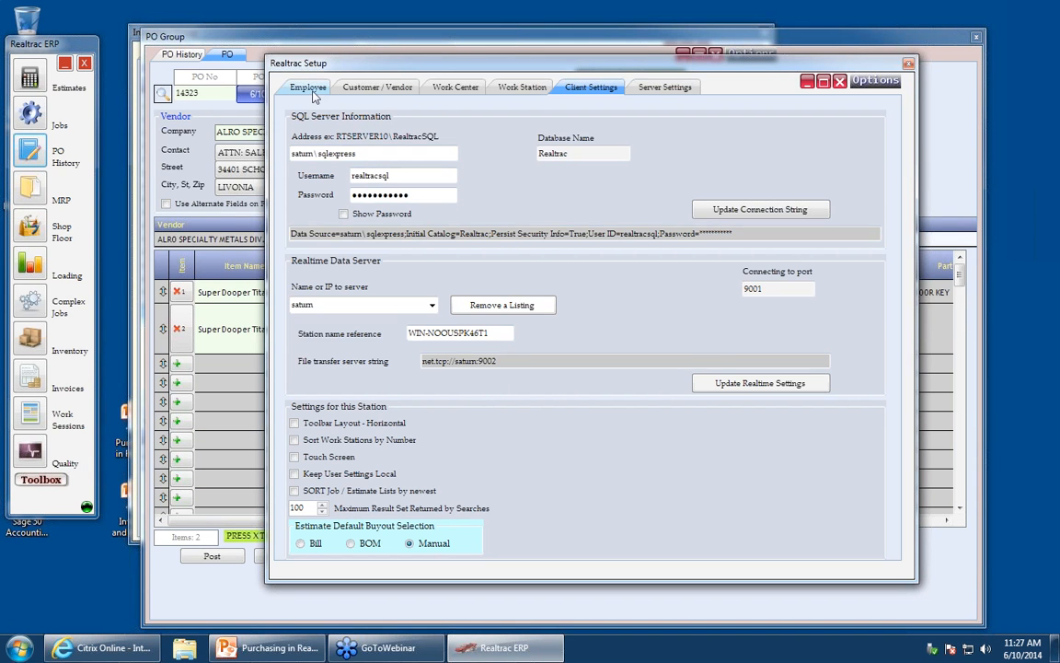
{"action": "left_click", "coordinate": [309, 90]}
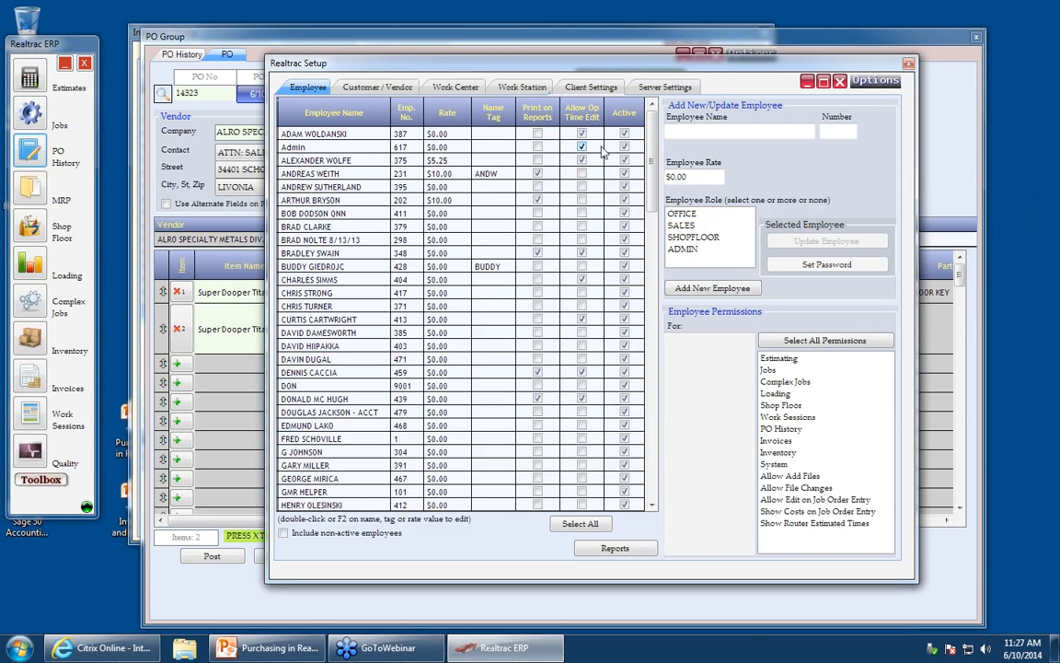
{"action": "left_click", "coordinate": [339, 402]}
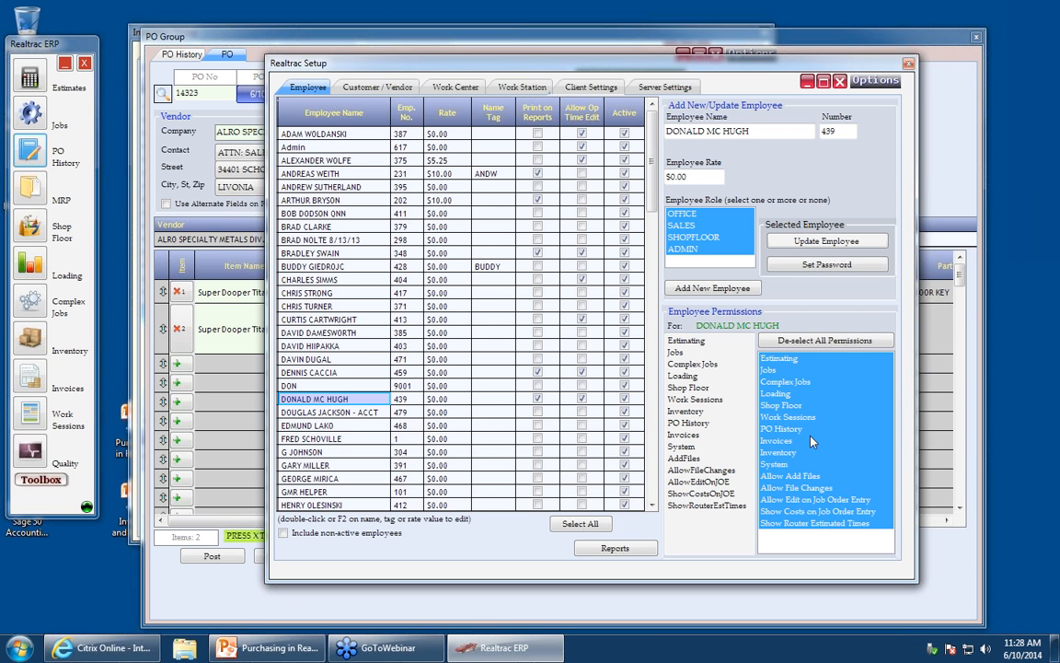
{"action": "left_click", "coordinate": [775, 466]}
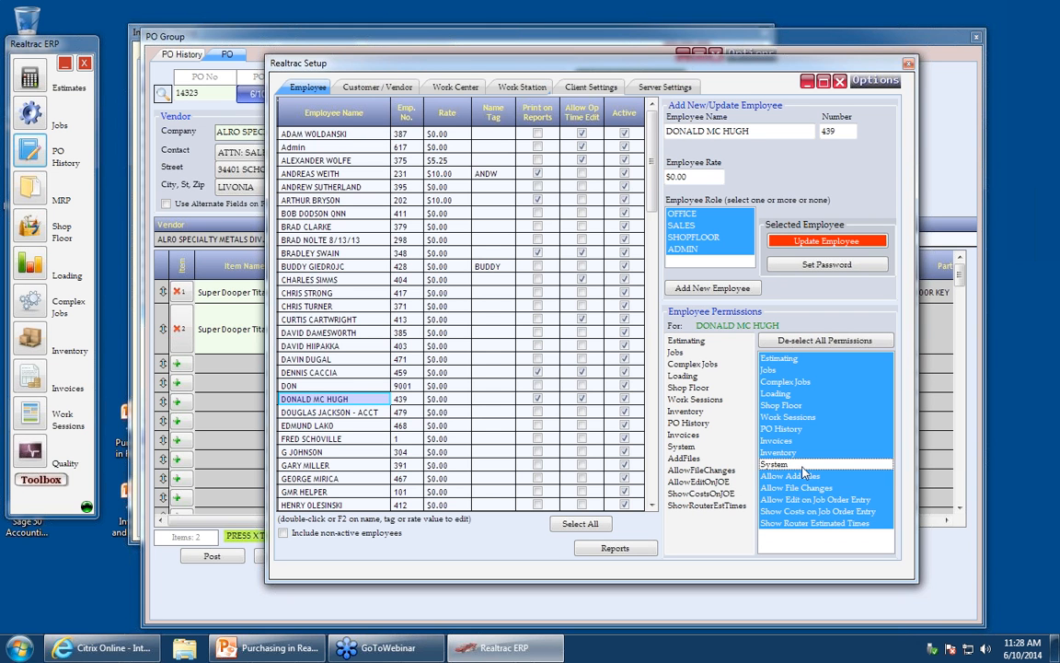
{"action": "left_click", "coordinate": [803, 466]}
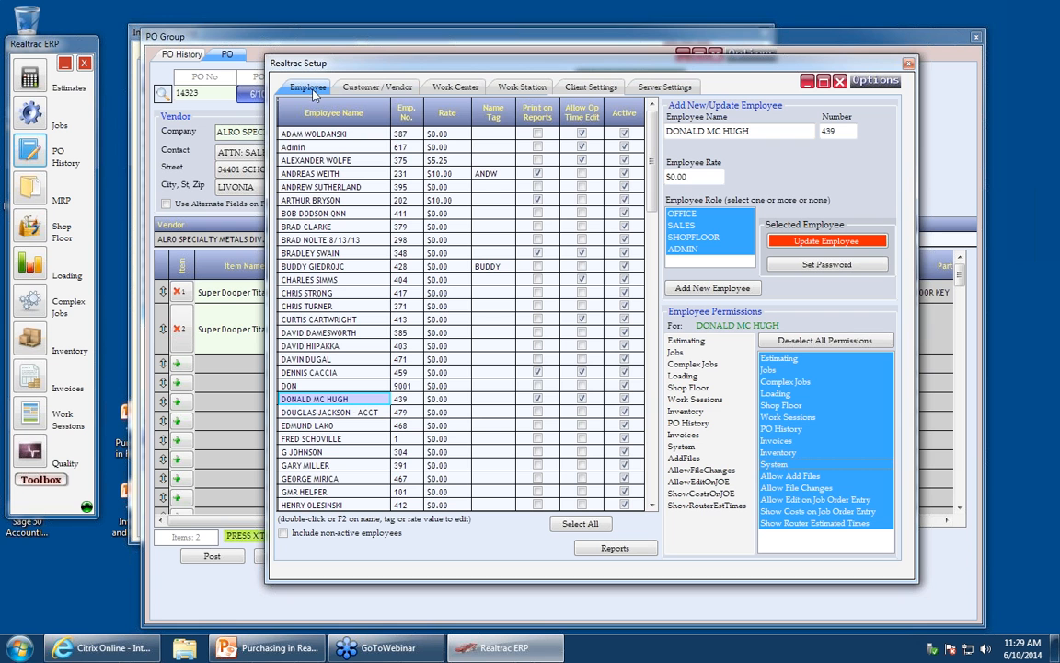
{"action": "left_click", "coordinate": [783, 466]}
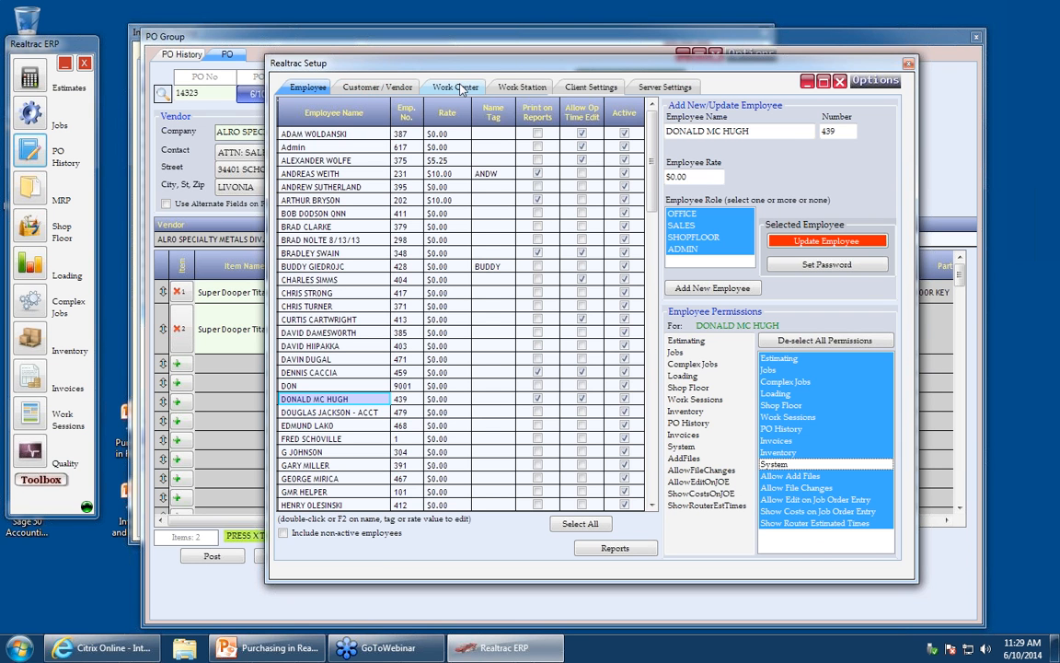
{"action": "left_click", "coordinate": [604, 87]}
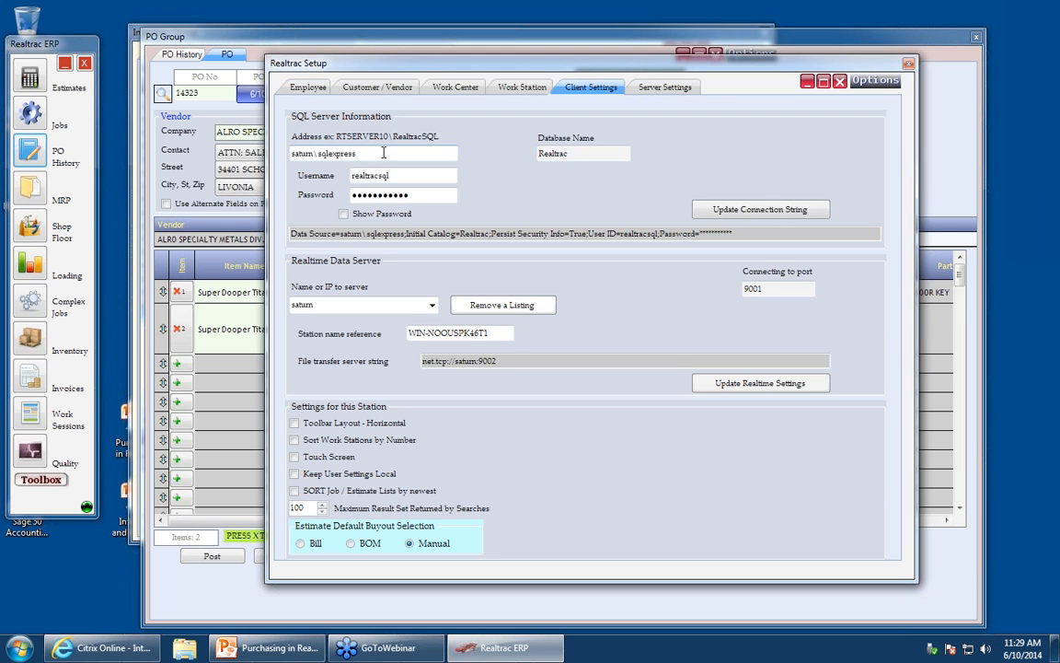
{"action": "left_click", "coordinate": [309, 89]}
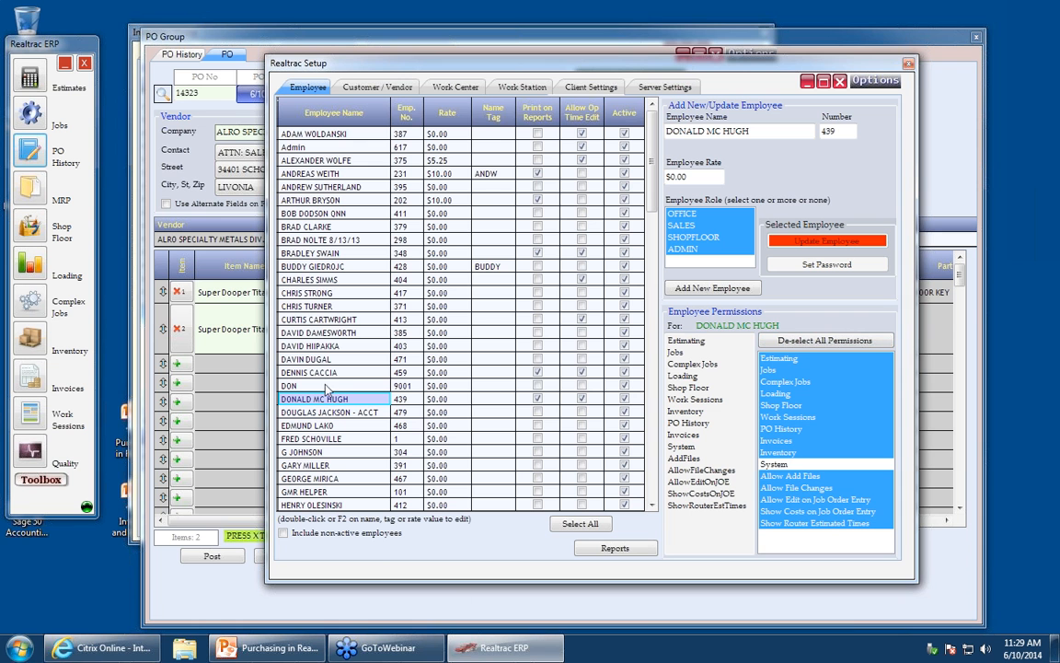
- Give another employee the SALES role and System permission, then close the setup window
{"action": "left_click", "coordinate": [313, 333]}
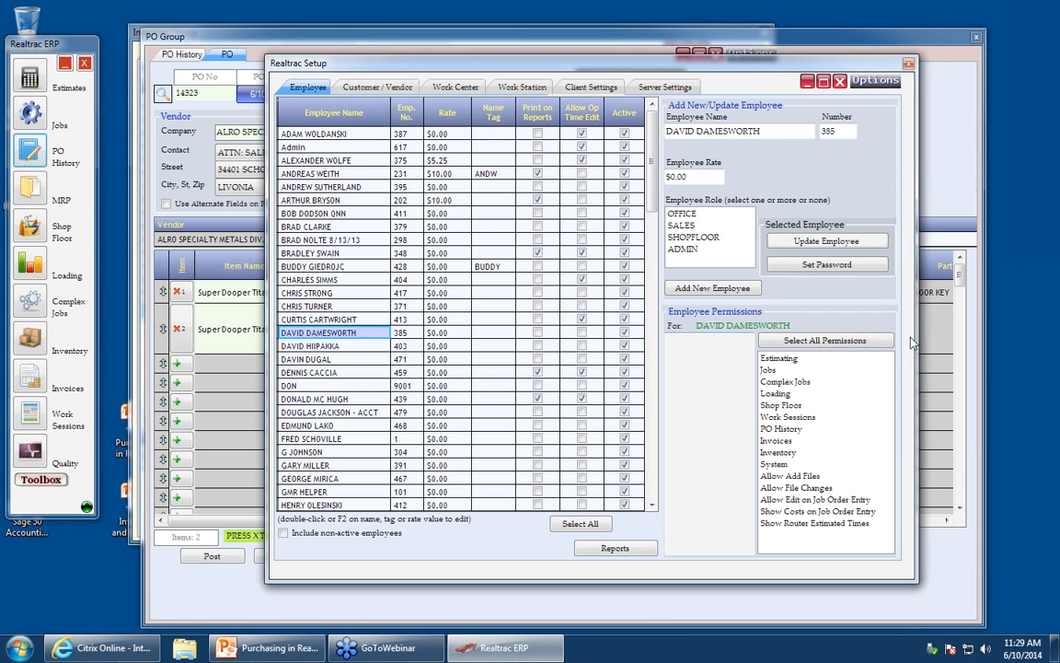
{"action": "left_click", "coordinate": [694, 231]}
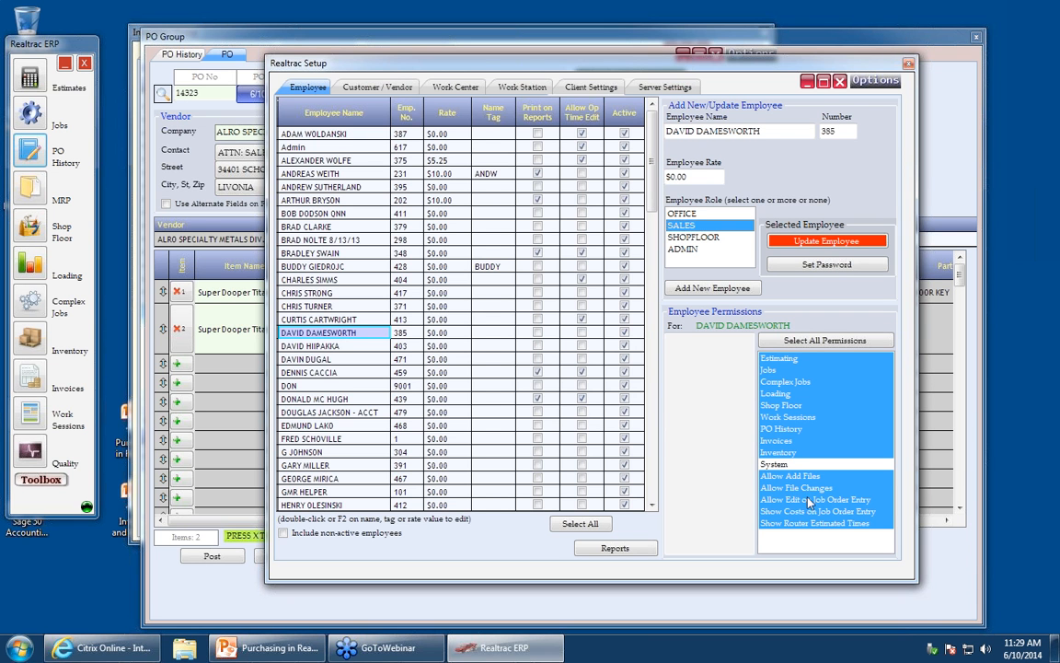
{"action": "left_click", "coordinate": [778, 464]}
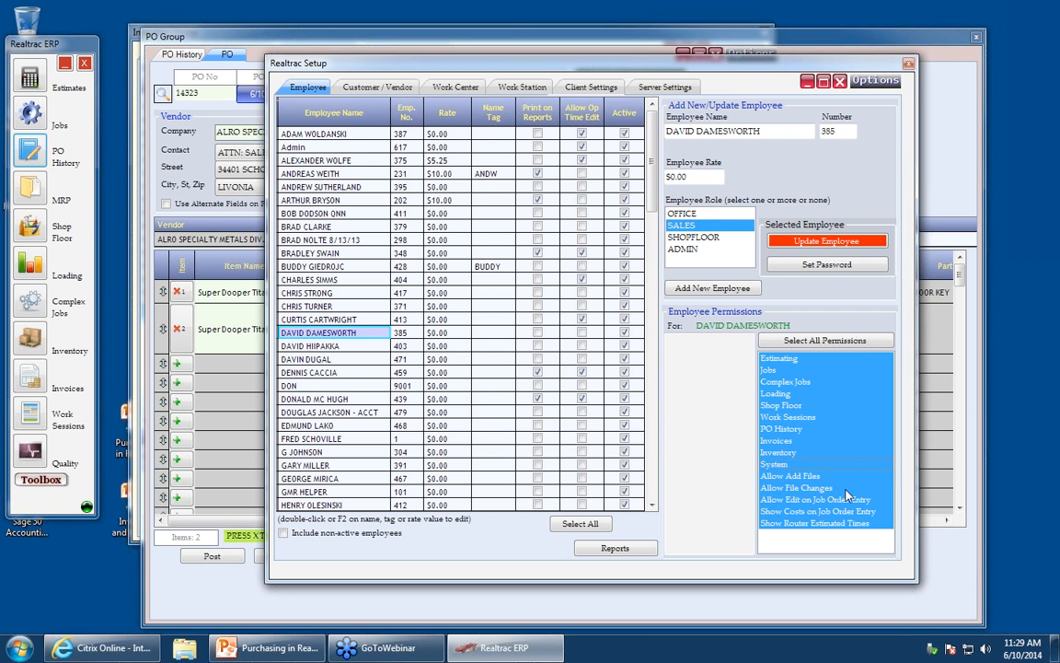
{"action": "left_click", "coordinate": [839, 83]}
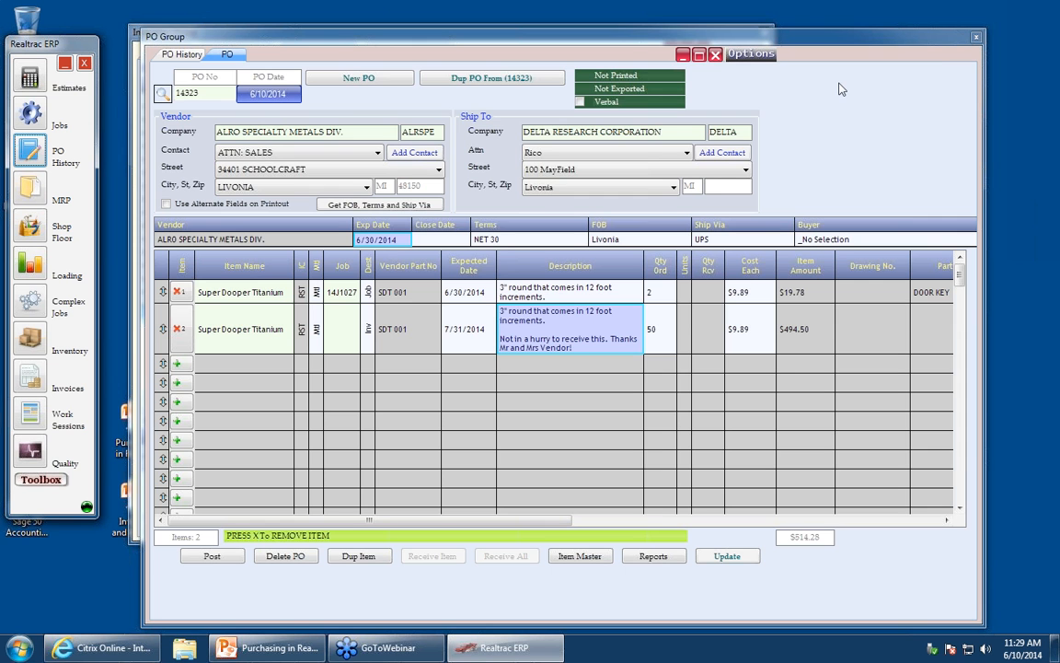
- Preview the purchase order report, mark purchase order 14323 as printed, and close the reports window
{"action": "left_click", "coordinate": [664, 559]}
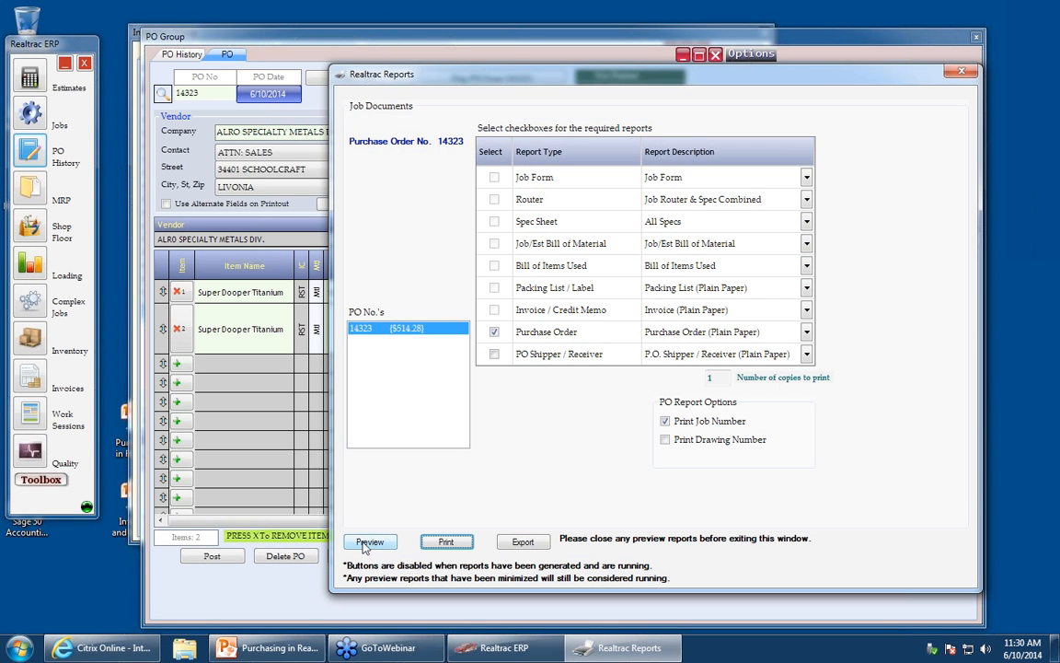
{"action": "left_click", "coordinate": [367, 543]}
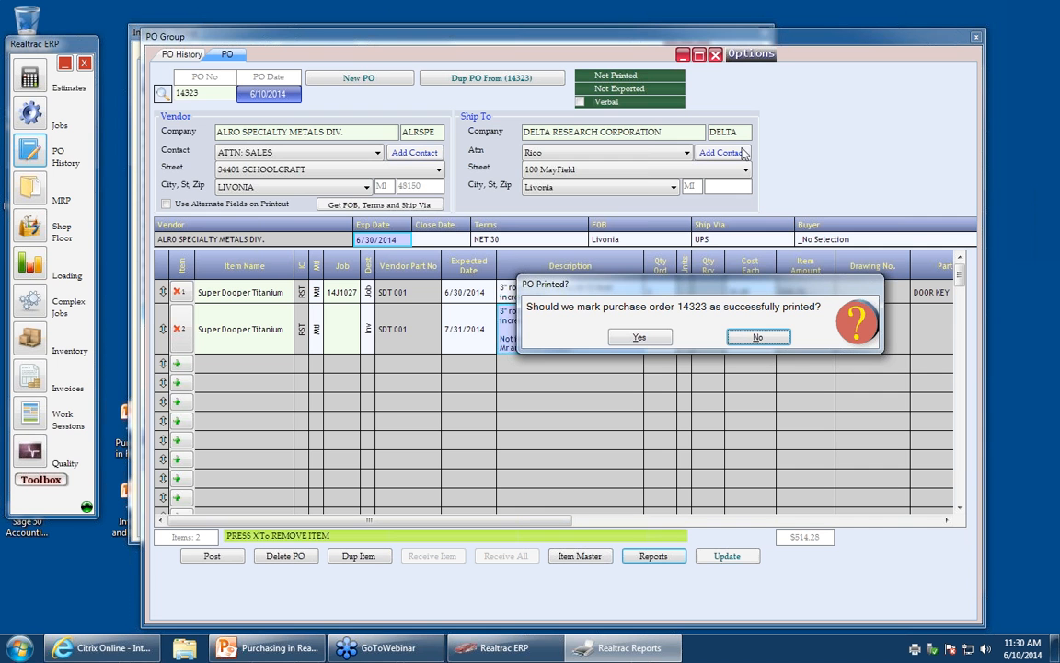
{"action": "left_click_drag", "start_coordinate": [599, 284], "coordinate": [443, 155]}
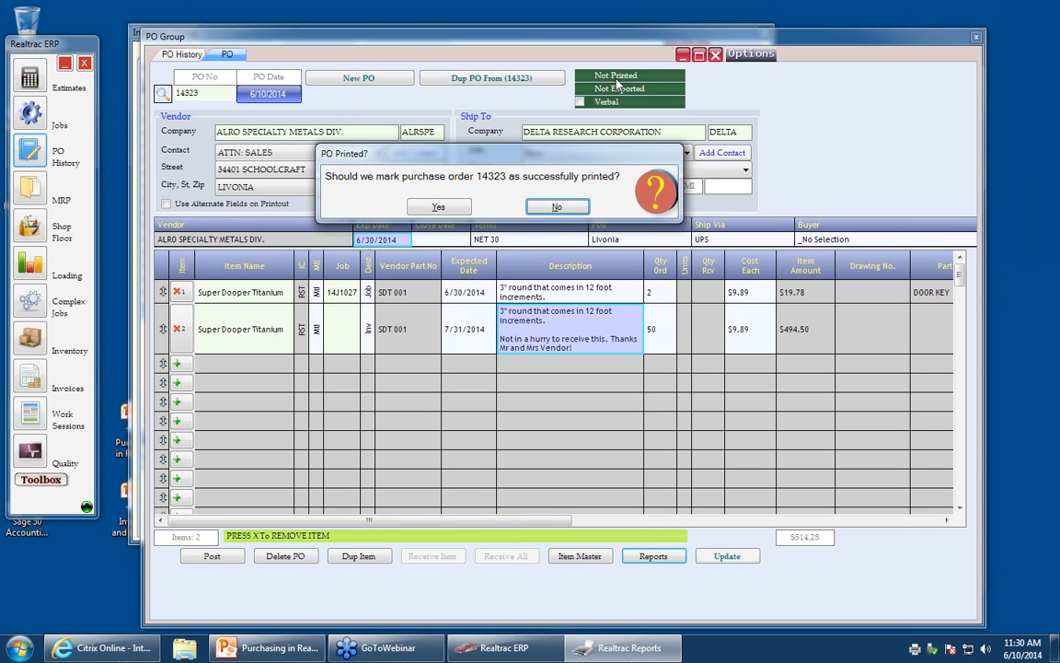
{"action": "left_click", "coordinate": [432, 208]}
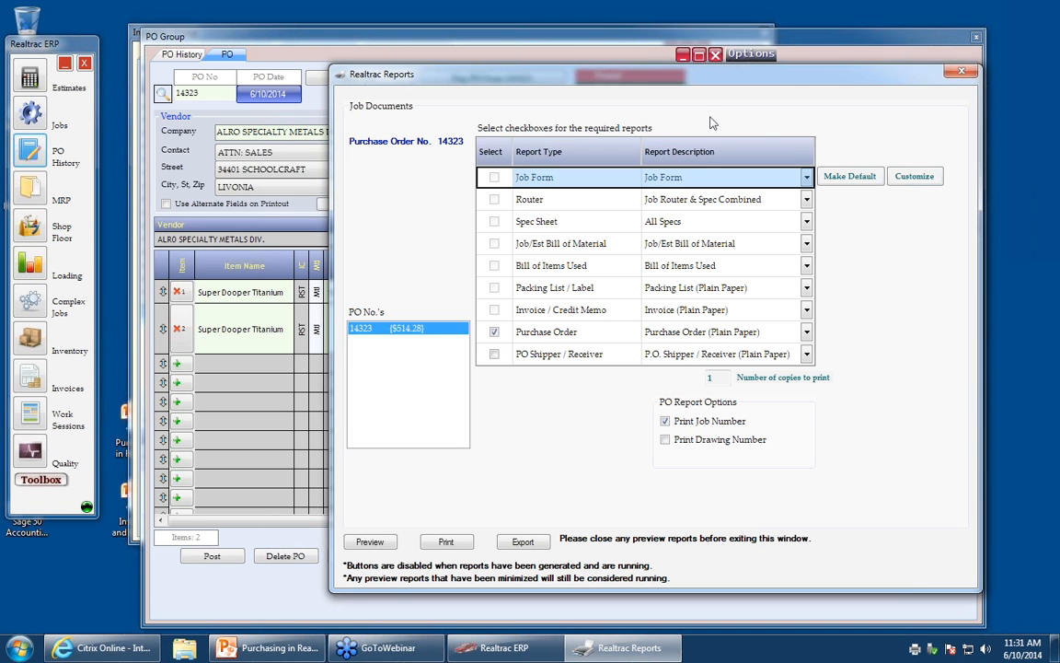
{"action": "left_click", "coordinate": [960, 72]}
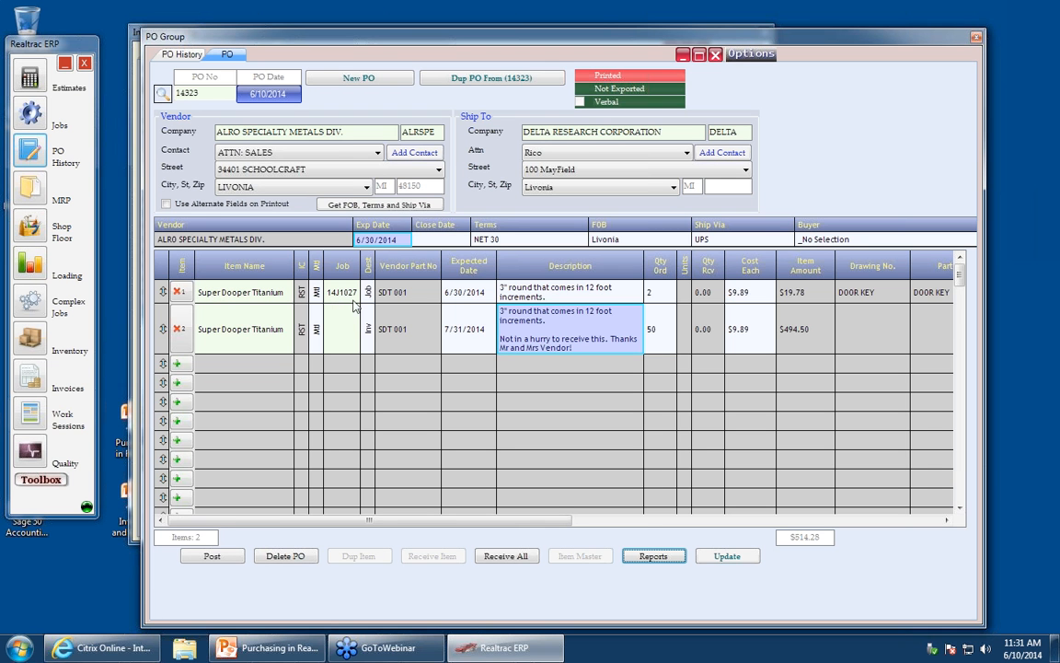
- Close the extra item master window and open job 14J1027 by searching 1027 in the job entry form
{"action": "left_click", "coordinate": [29, 114]}
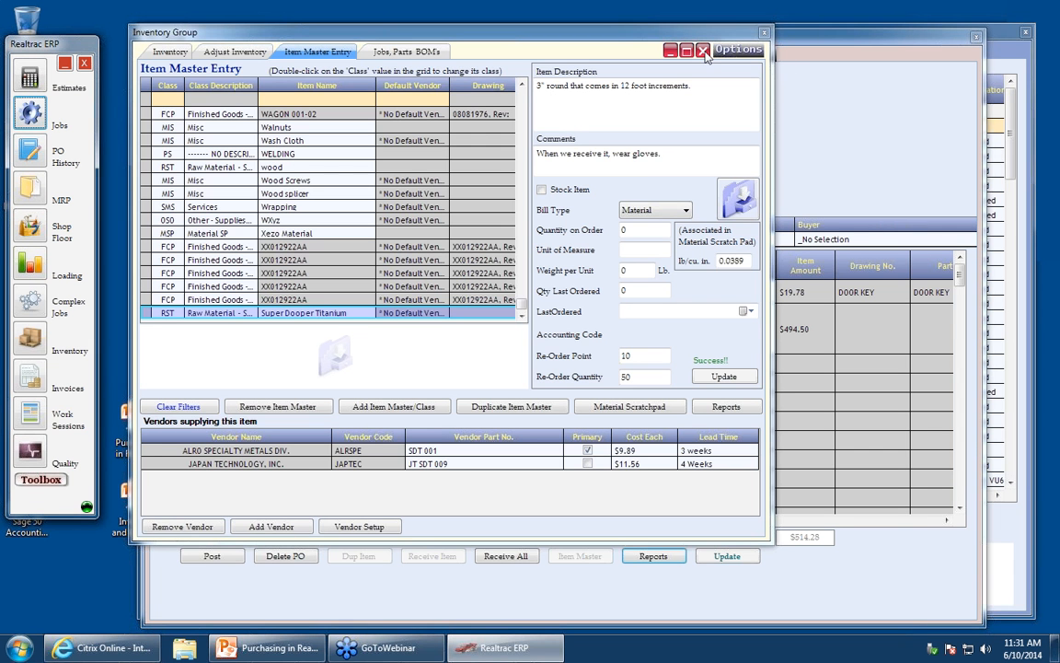
{"action": "left_click", "coordinate": [702, 51]}
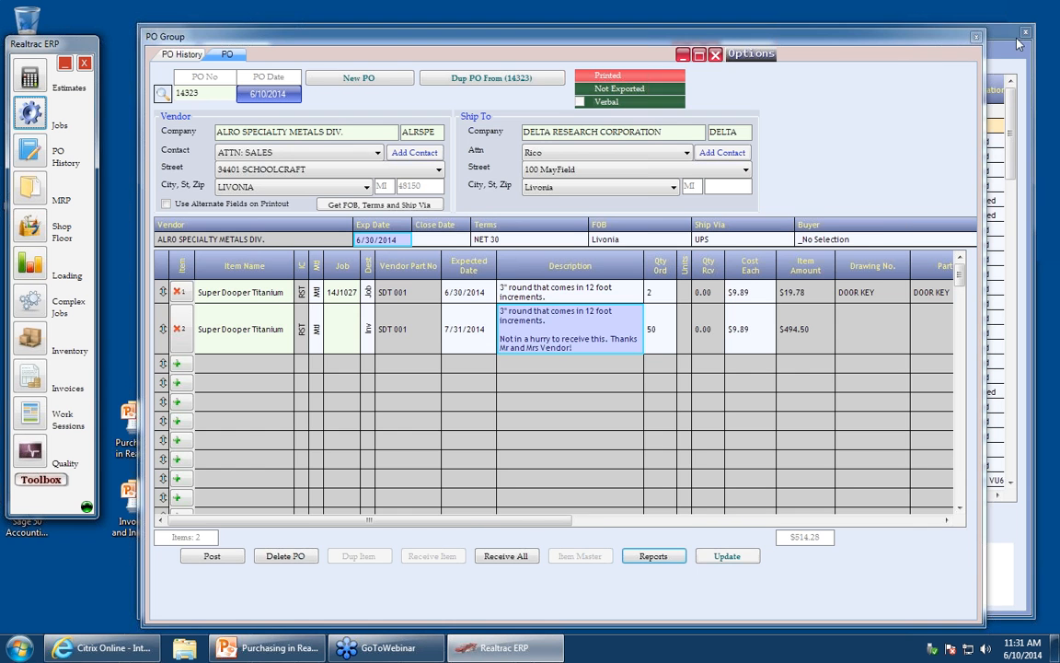
{"action": "left_click", "coordinate": [1017, 42]}
{"action": "left_click", "coordinate": [255, 50]}
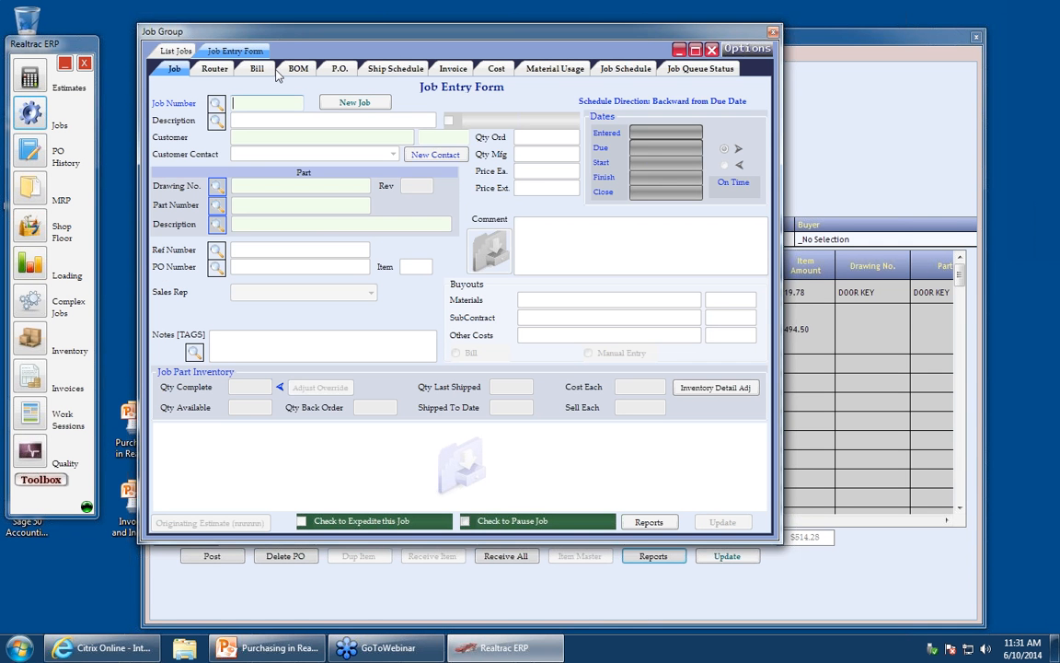
{"action": "type", "text": "1027"}
{"action": "key", "text": "Return"}
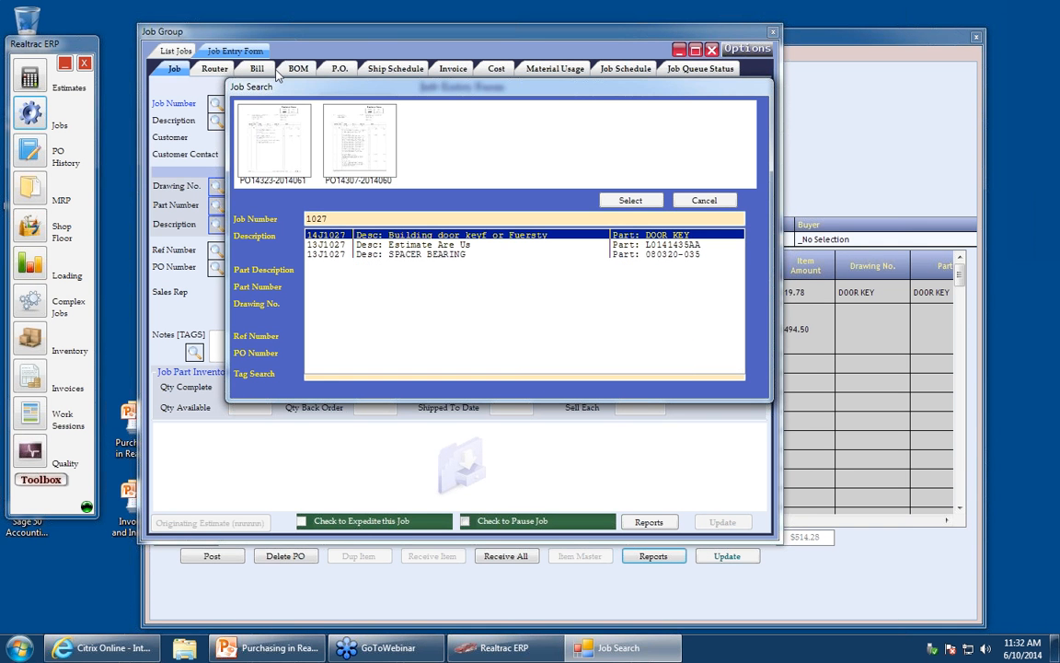
{"action": "key", "text": "Return"}
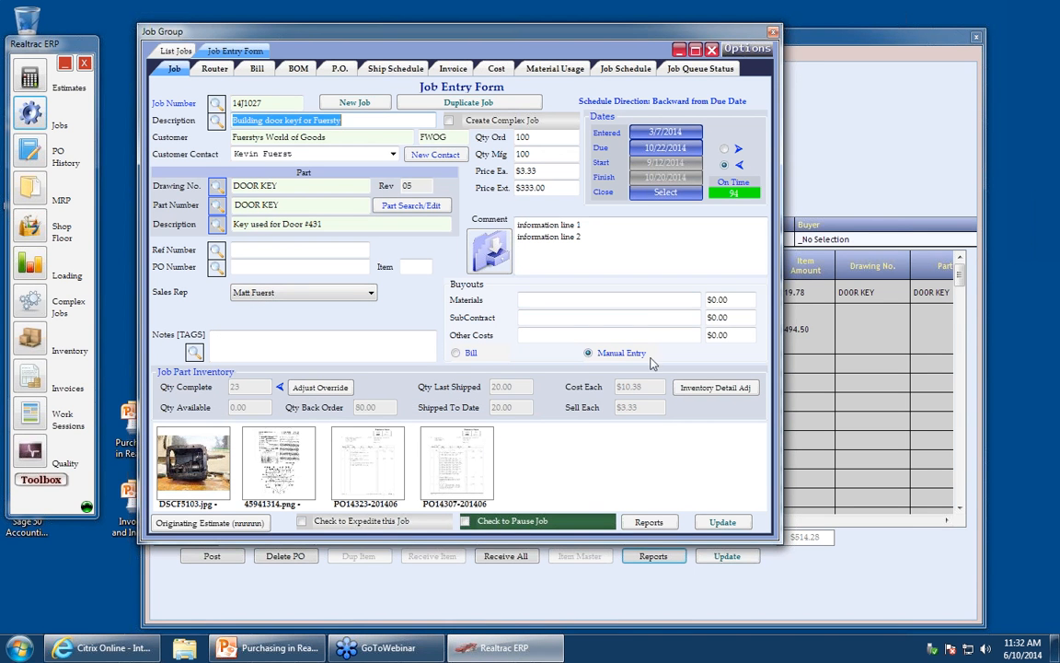
- Review the job's purchase order history and its material usage entries
{"action": "left_click", "coordinate": [339, 70]}
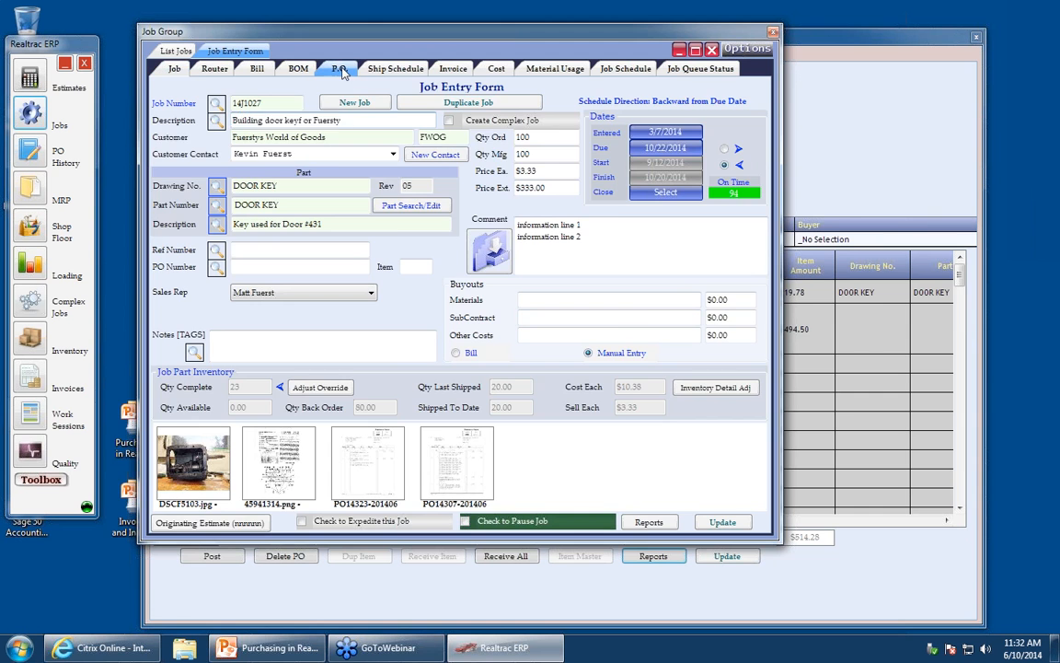
{"action": "left_click", "coordinate": [188, 87]}
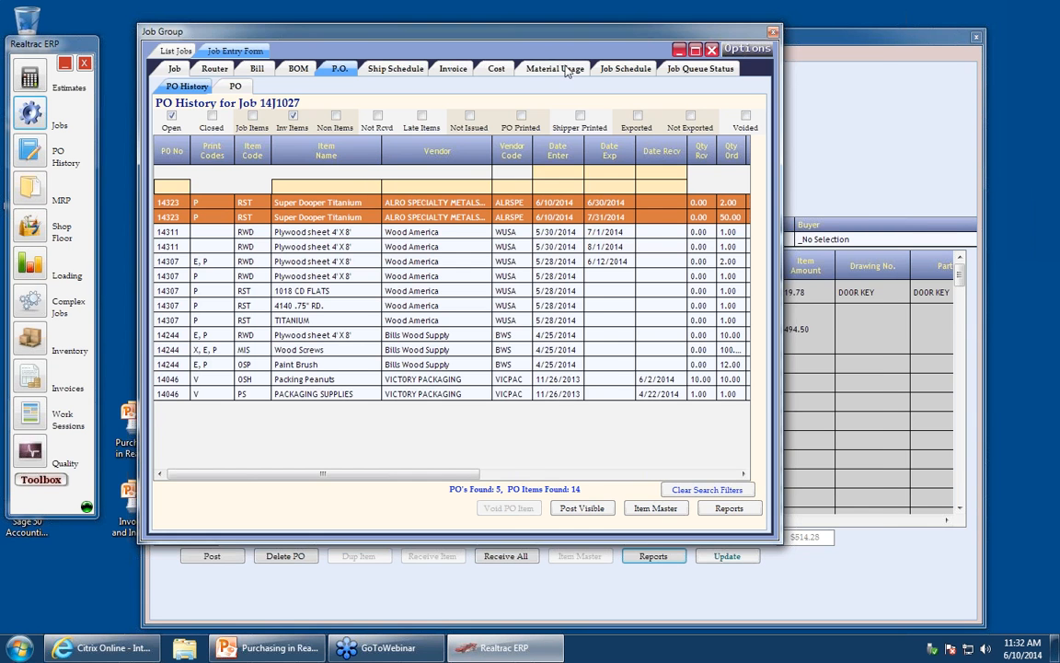
{"action": "left_click", "coordinate": [520, 68]}
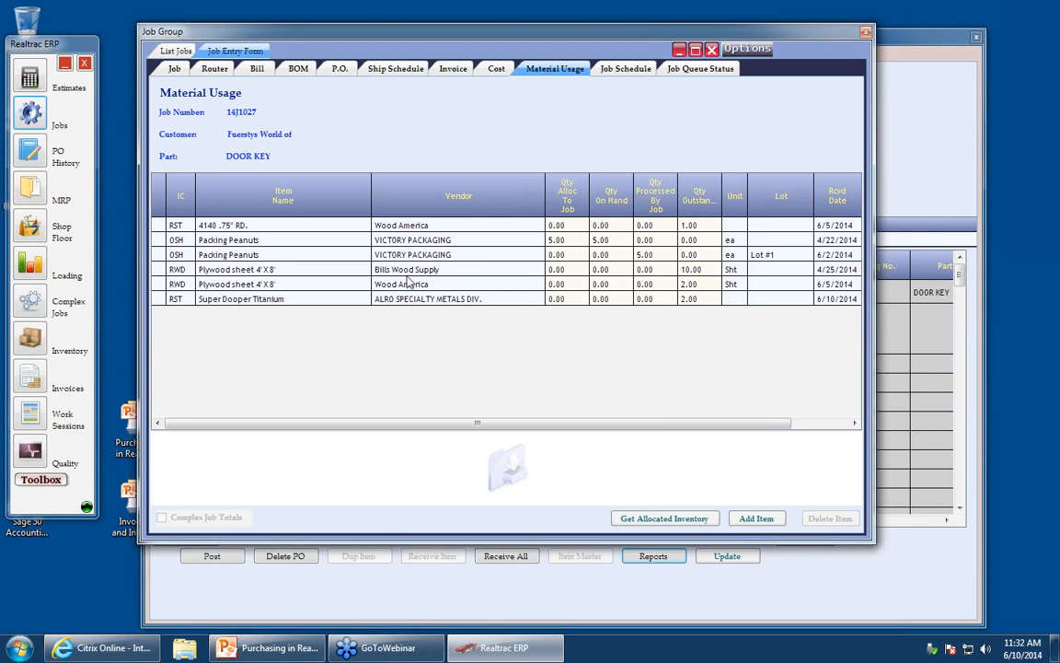
{"action": "left_click", "coordinate": [170, 301]}
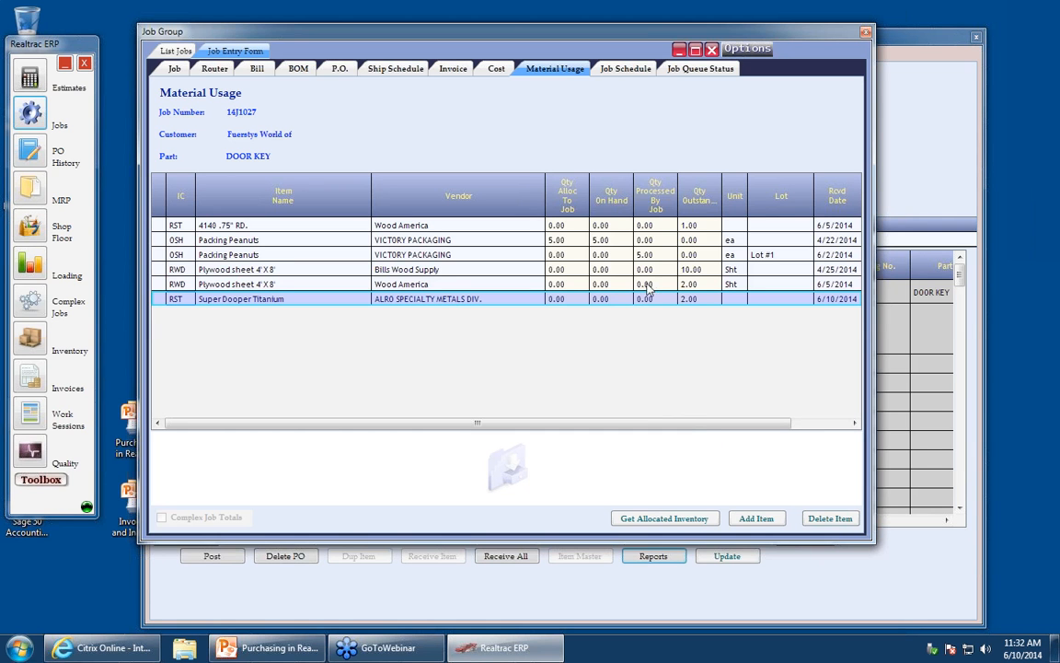
{"action": "left_click", "coordinate": [155, 240]}
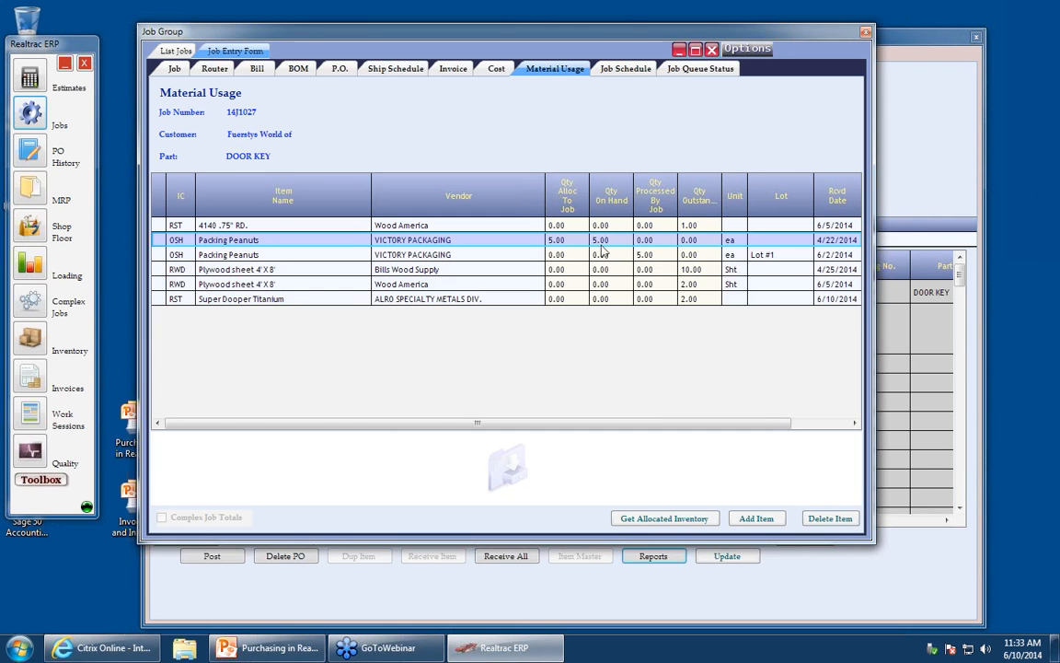
- Close the job window and start receiving the job line of Super Dooper Titanium on purchase order 14323
{"action": "left_click", "coordinate": [687, 300]}
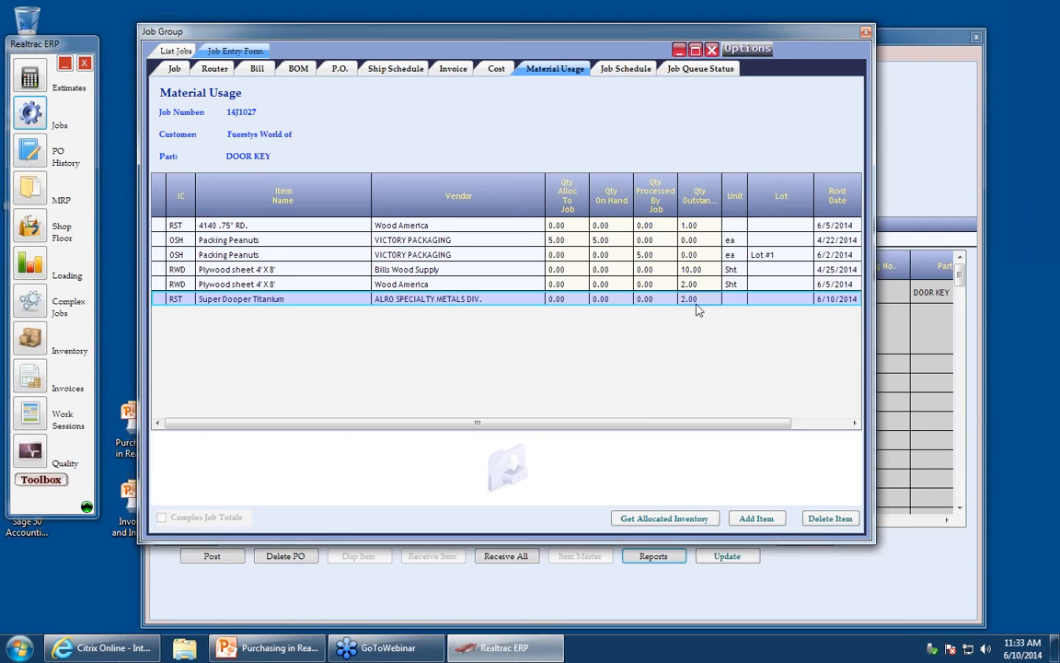
{"action": "left_click", "coordinate": [713, 50]}
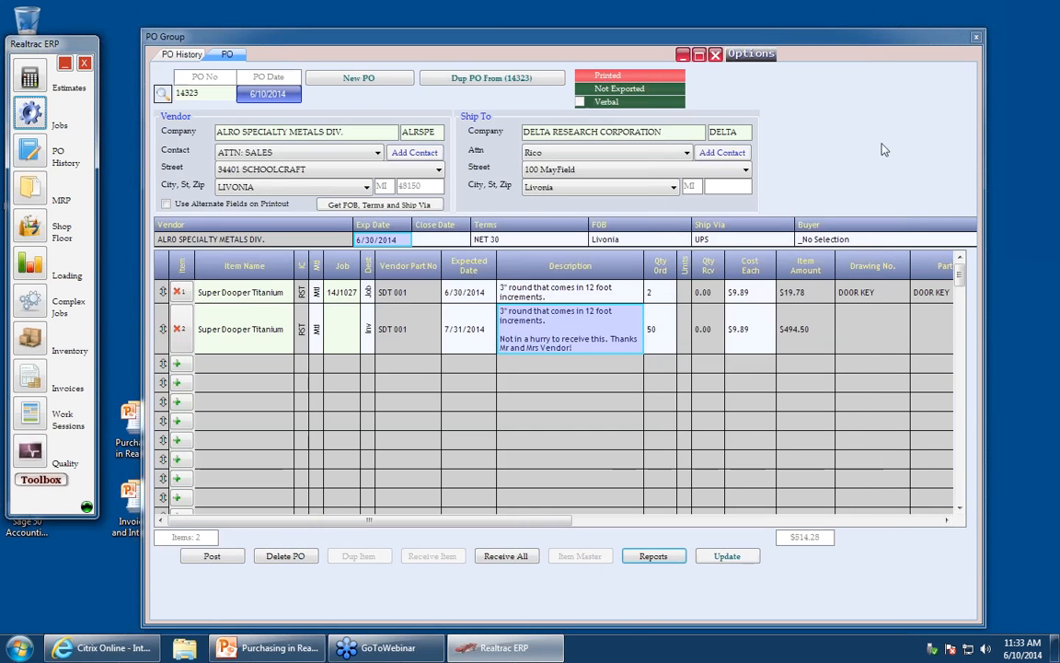
{"action": "left_click", "coordinate": [238, 291]}
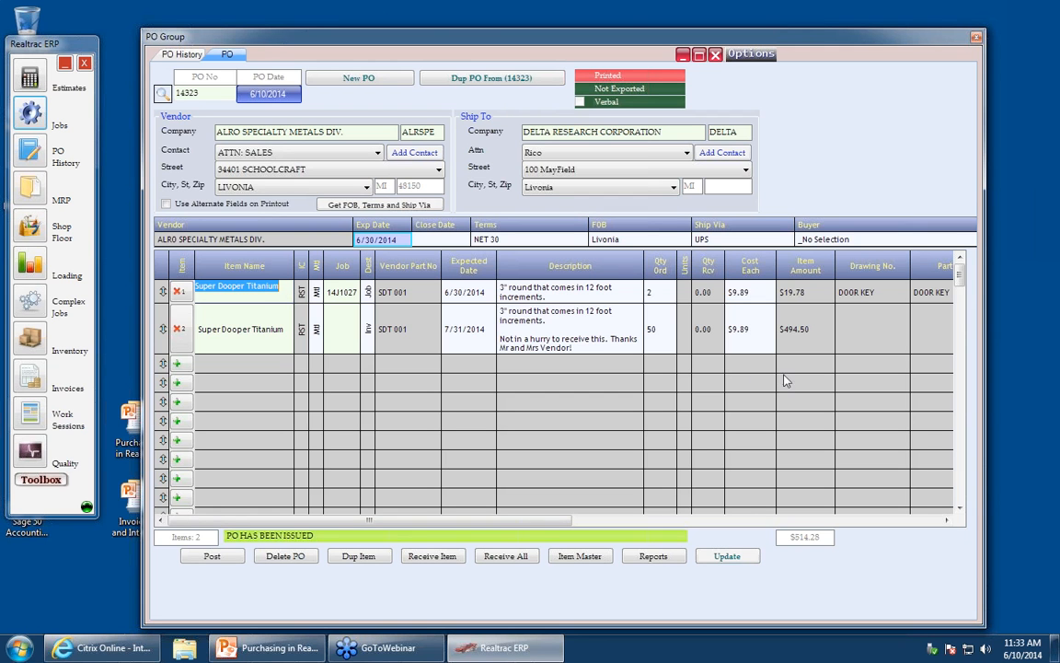
{"action": "left_click", "coordinate": [433, 557]}
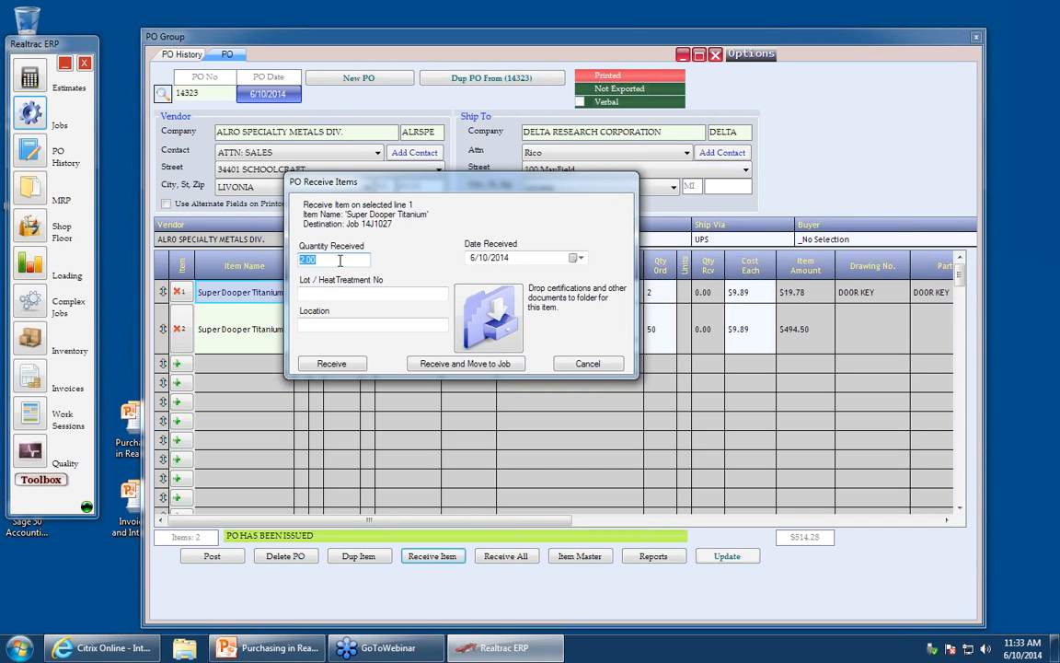
- Enter lot Lot #3453 and location Shelf 4, Row 3 for the received Super Dooper Titanium
{"action": "left_click", "coordinate": [332, 293]}
{"action": "type", "text": "Lot "}
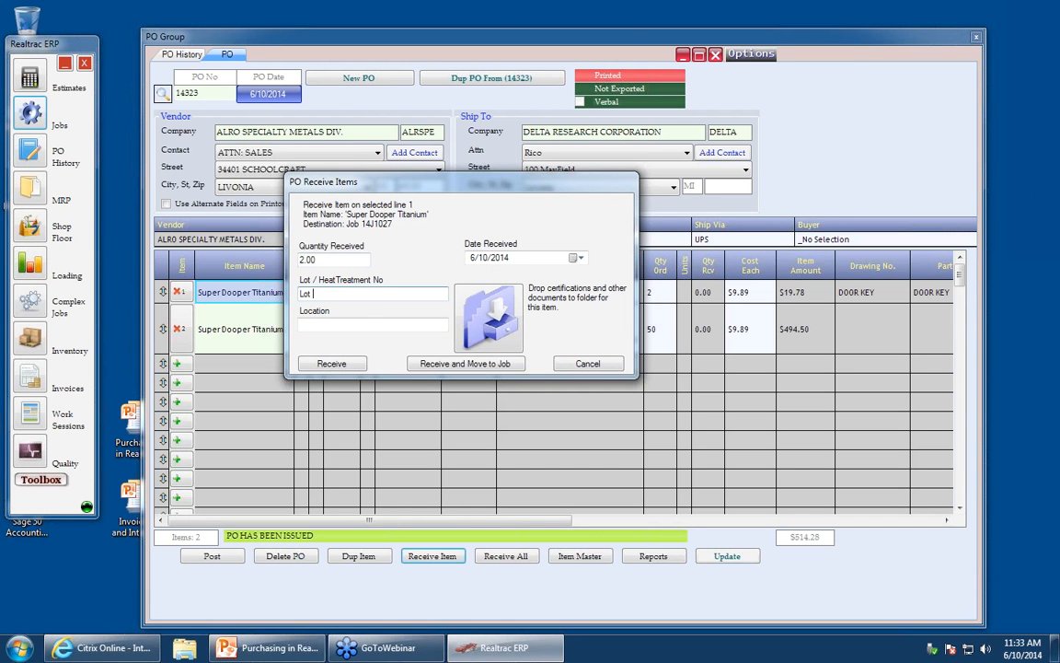
{"action": "type", "text": "#3453"}
{"action": "left_click", "coordinate": [375, 328]}
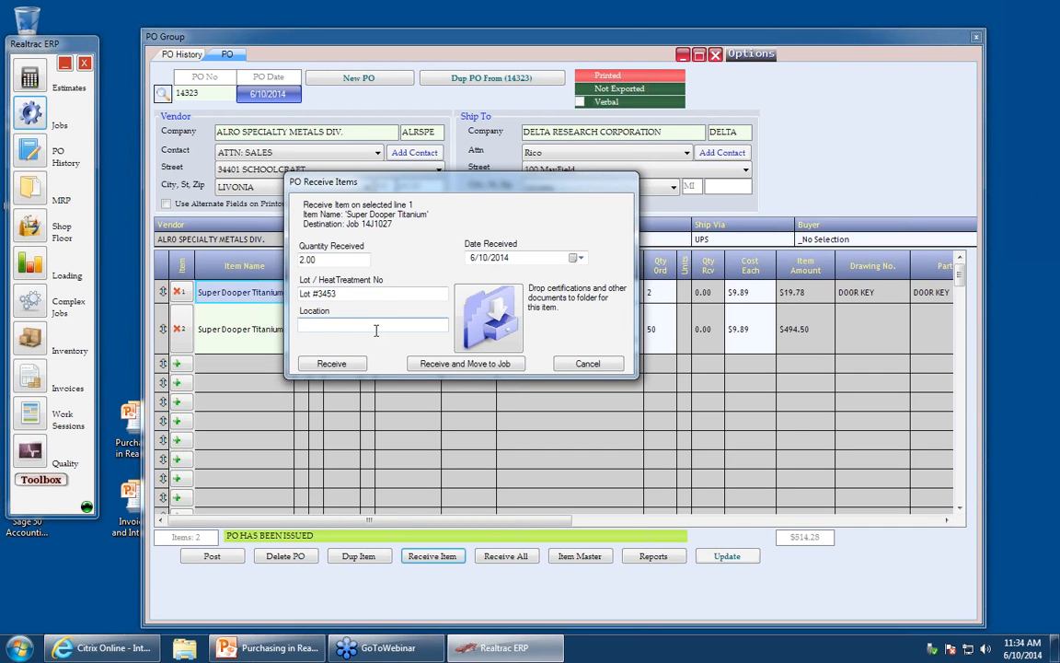
{"action": "type", "text": "Shelf 4, Row 3"}
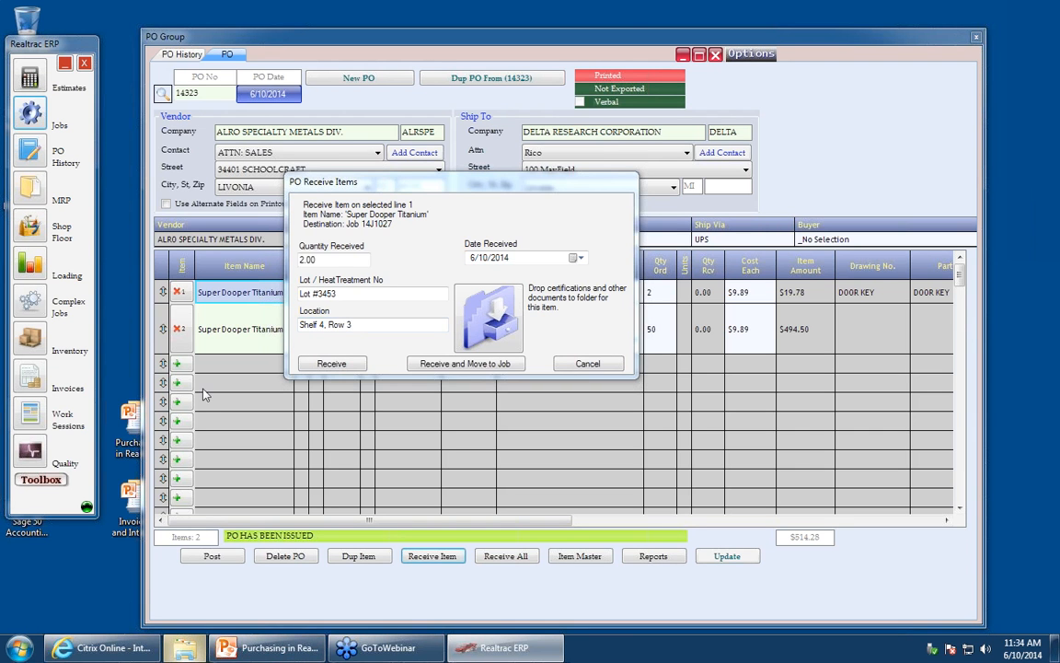
- Attach the image 45941314.png from the Pictures library as a certification to the received inventory lot
{"action": "left_click", "coordinate": [184, 647]}
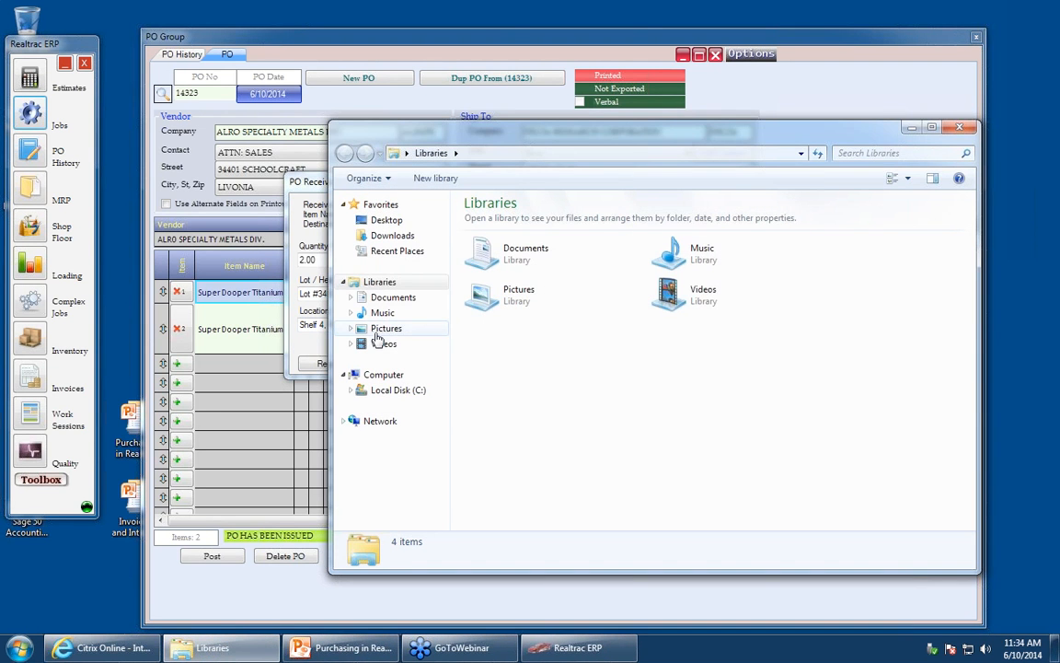
{"action": "left_click", "coordinate": [378, 331]}
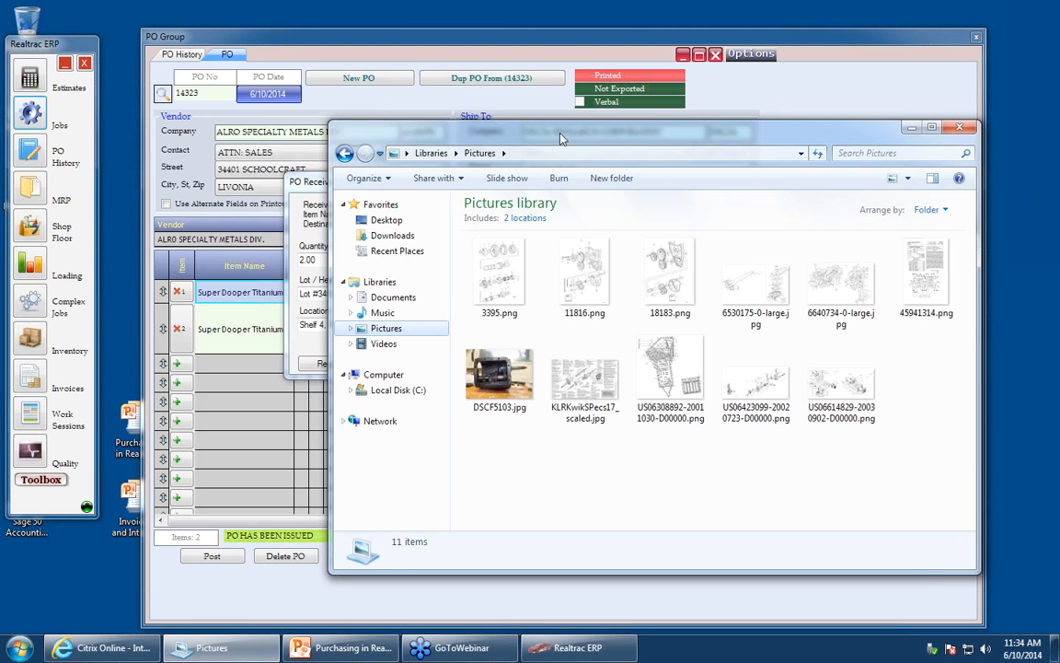
{"action": "left_click_drag", "start_coordinate": [564, 138], "coordinate": [68, 201]}
{"action": "left_click_drag", "start_coordinate": [334, 201], "coordinate": [223, 204]}
{"action": "left_click", "coordinate": [267, 341]}
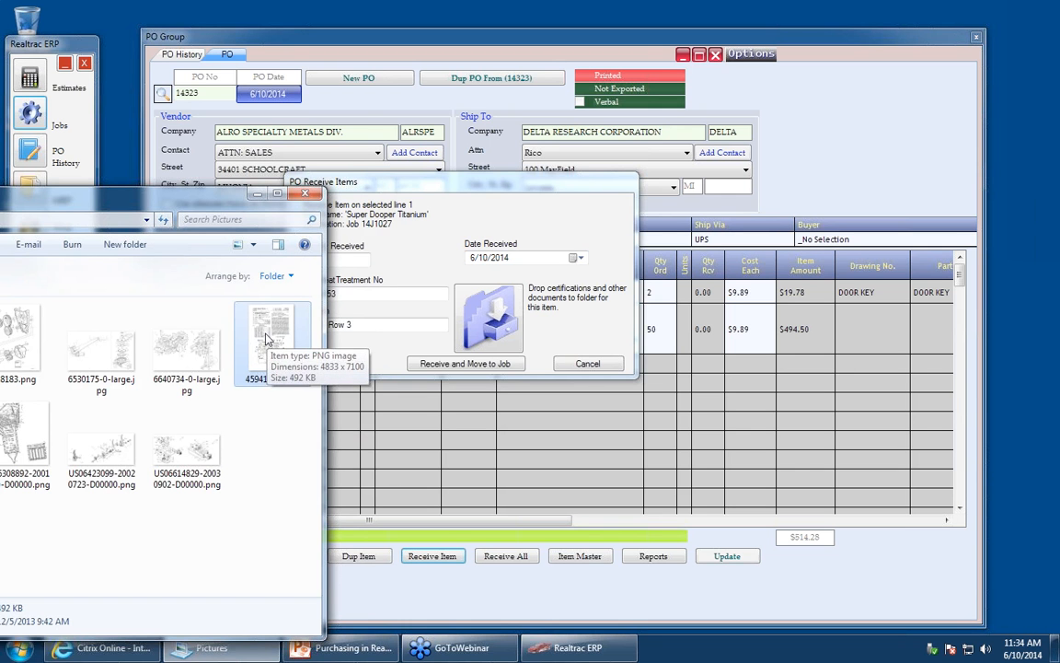
{"action": "left_click_drag", "start_coordinate": [267, 338], "coordinate": [509, 335]}
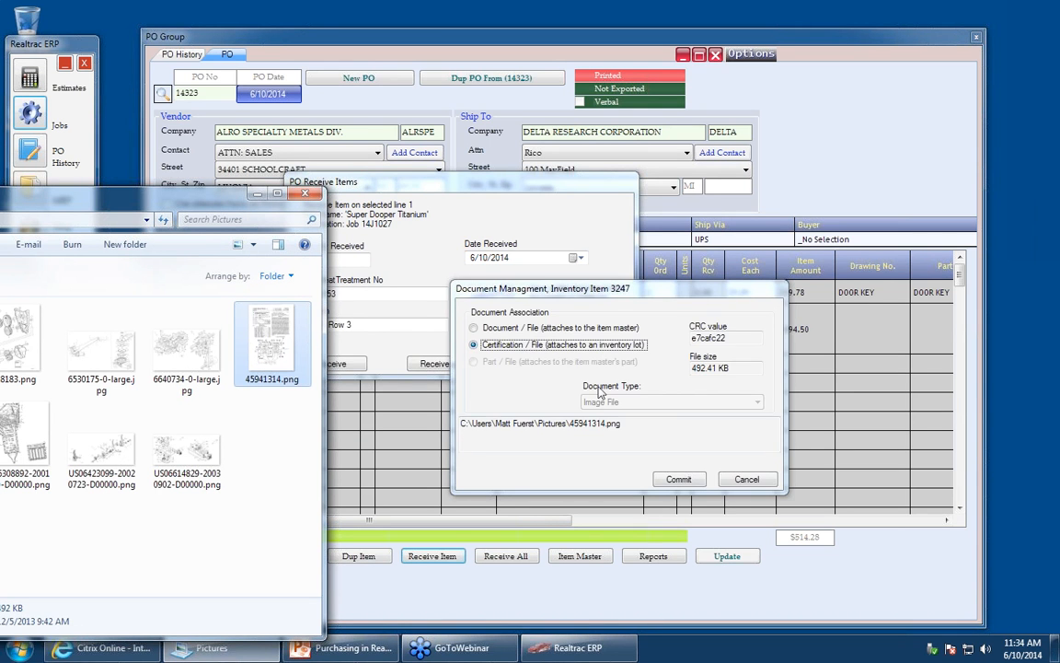
{"action": "left_click", "coordinate": [675, 482]}
{"action": "left_click_drag", "start_coordinate": [600, 295], "coordinate": [729, 304]}
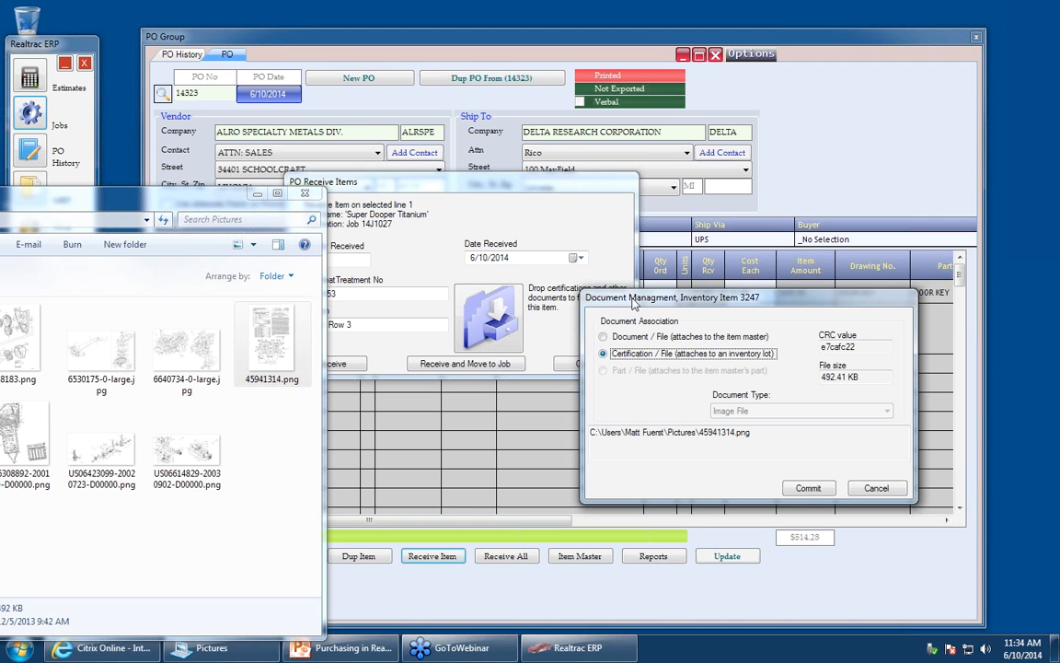
{"action": "left_click", "coordinate": [808, 489]}
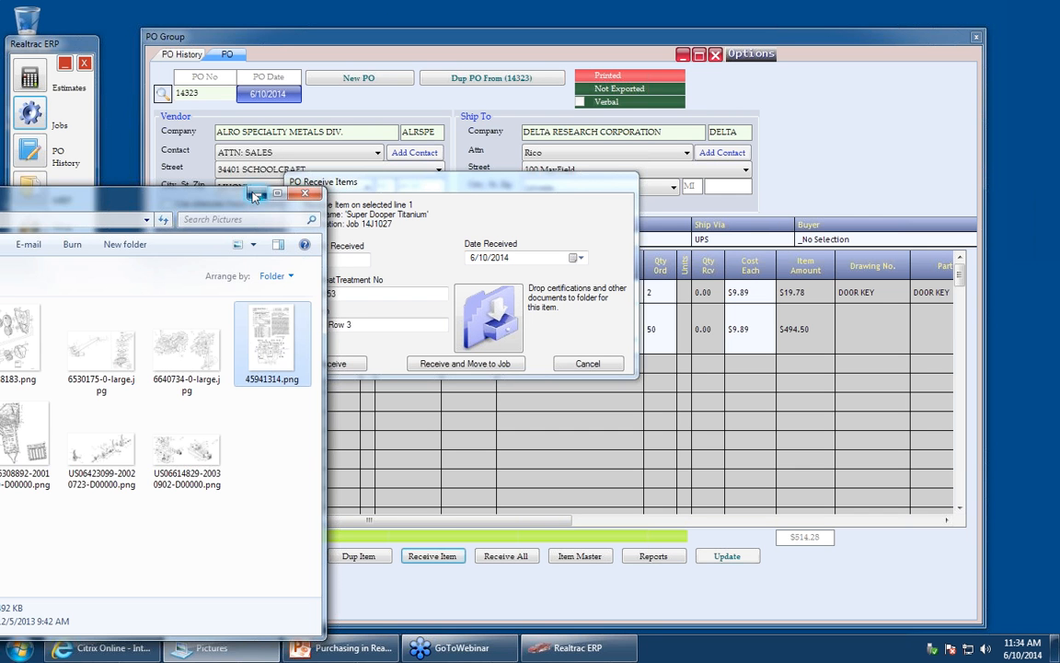
{"action": "left_click", "coordinate": [255, 196]}
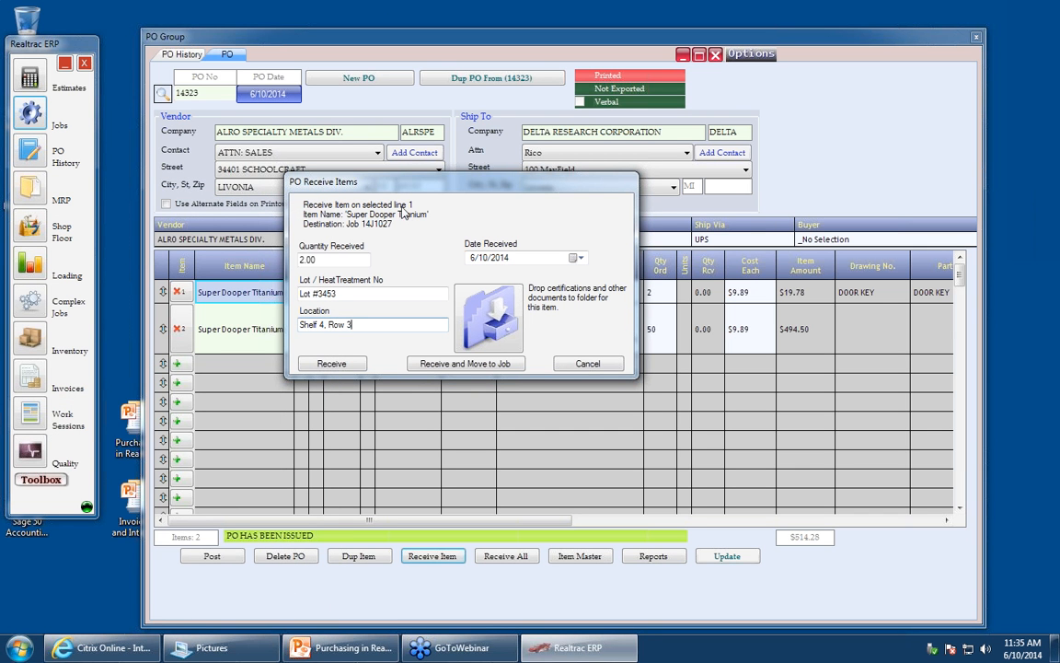
{"action": "left_click_drag", "start_coordinate": [368, 179], "coordinate": [198, 130]}
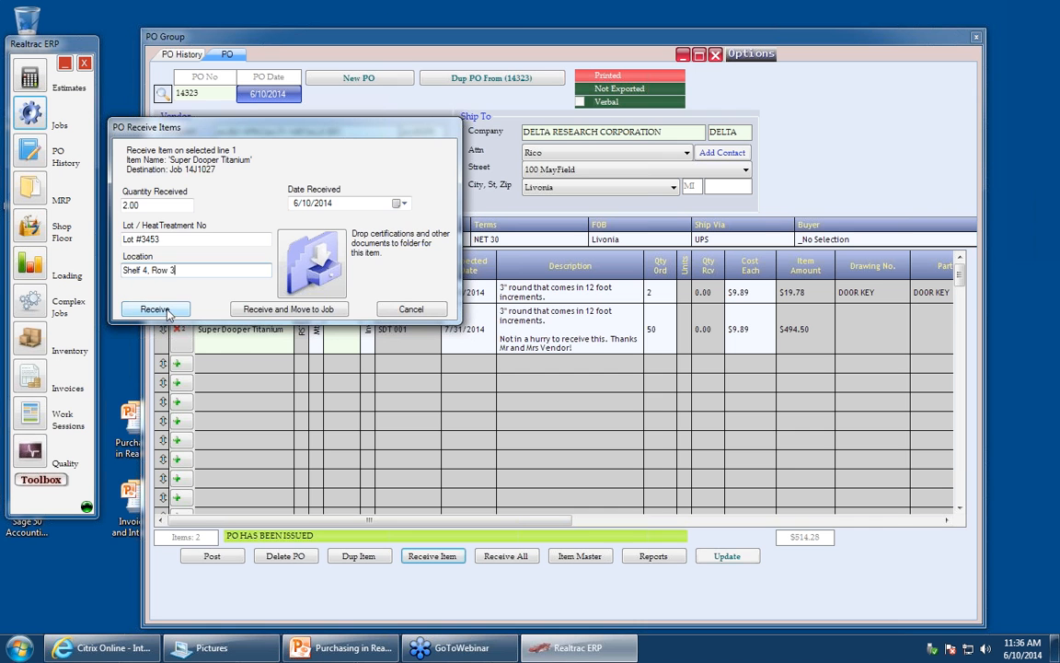
- Complete receiving the job line and filter inventory by item name super to find the received Super Dooper Titanium
{"action": "left_click", "coordinate": [165, 312]}
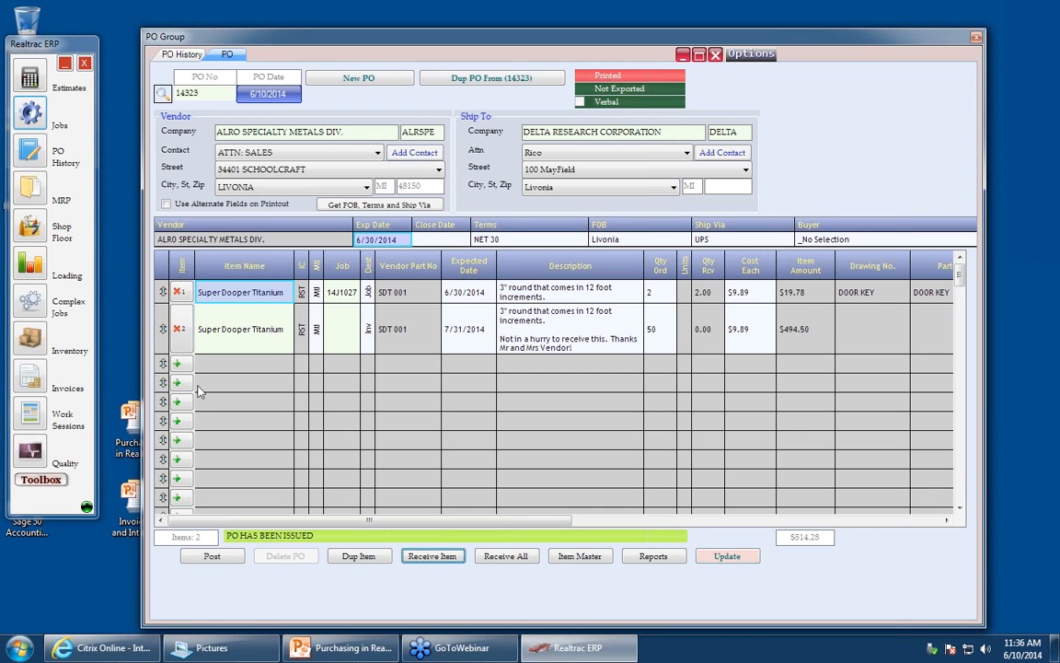
{"action": "left_click", "coordinate": [32, 341]}
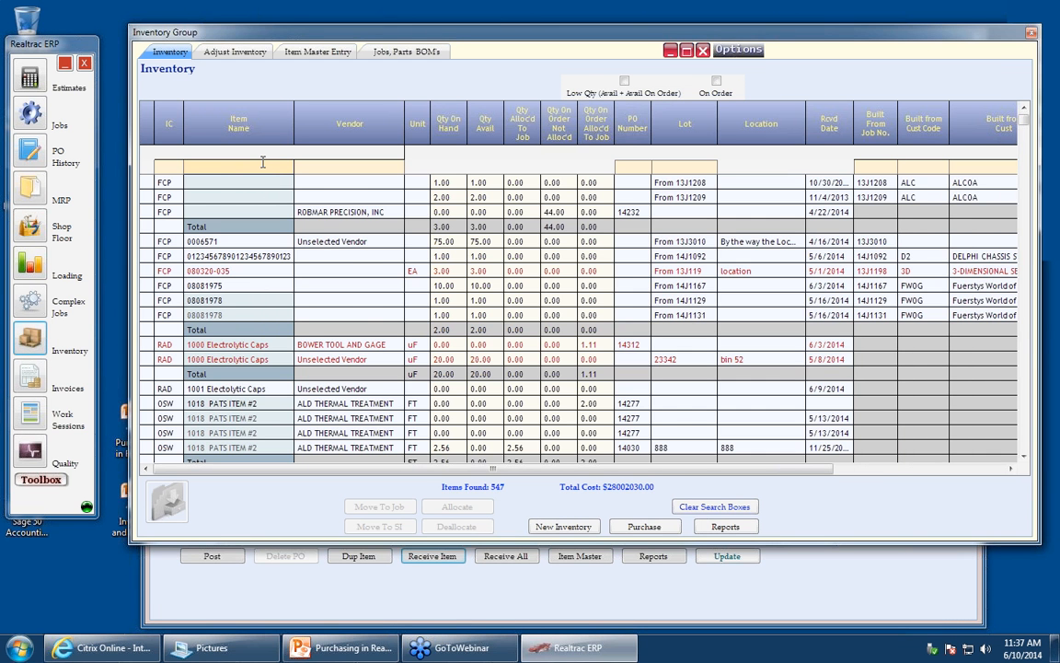
{"action": "left_click", "coordinate": [262, 162]}
{"action": "type", "text": "super"}
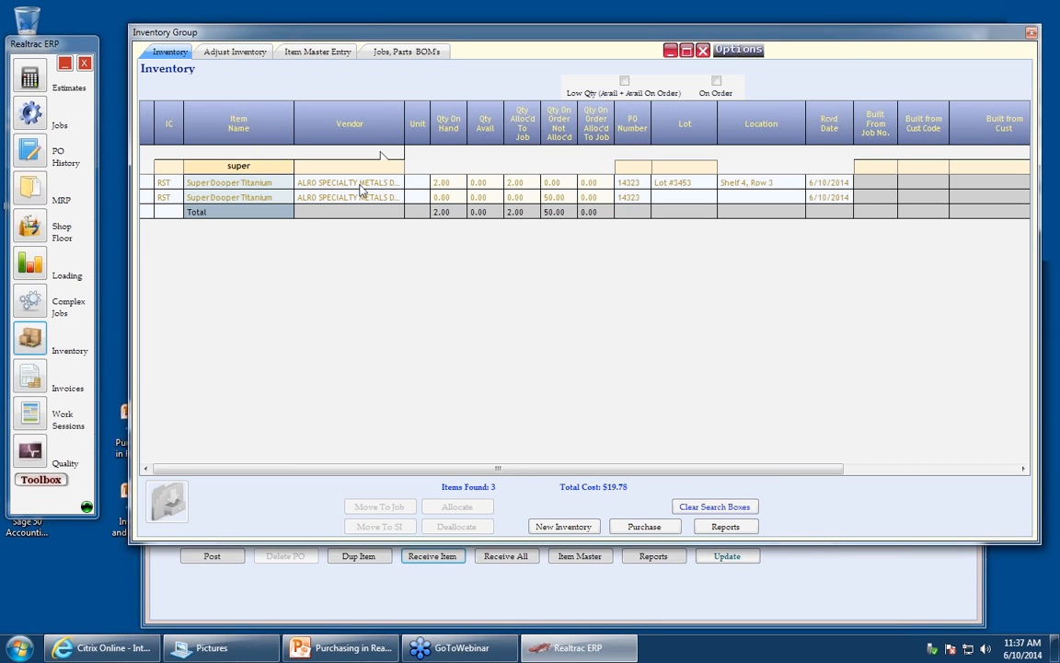
- Examine the received Super Dooper Titanium inventory rows, including lot, location and allocation columns
{"action": "left_click", "coordinate": [258, 184]}
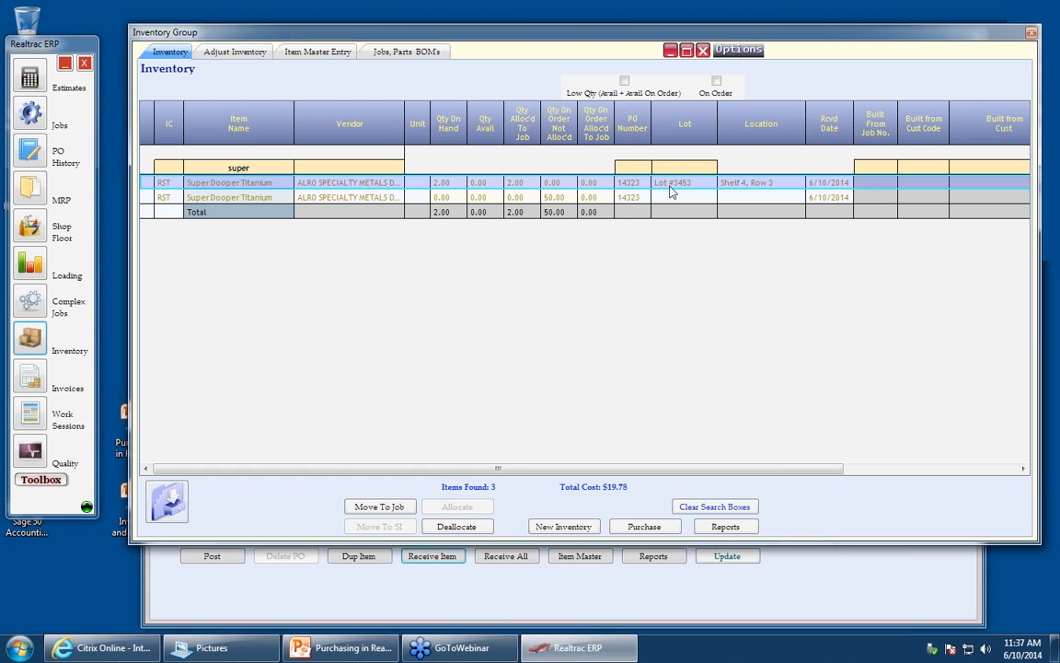
{"action": "left_click", "coordinate": [944, 469]}
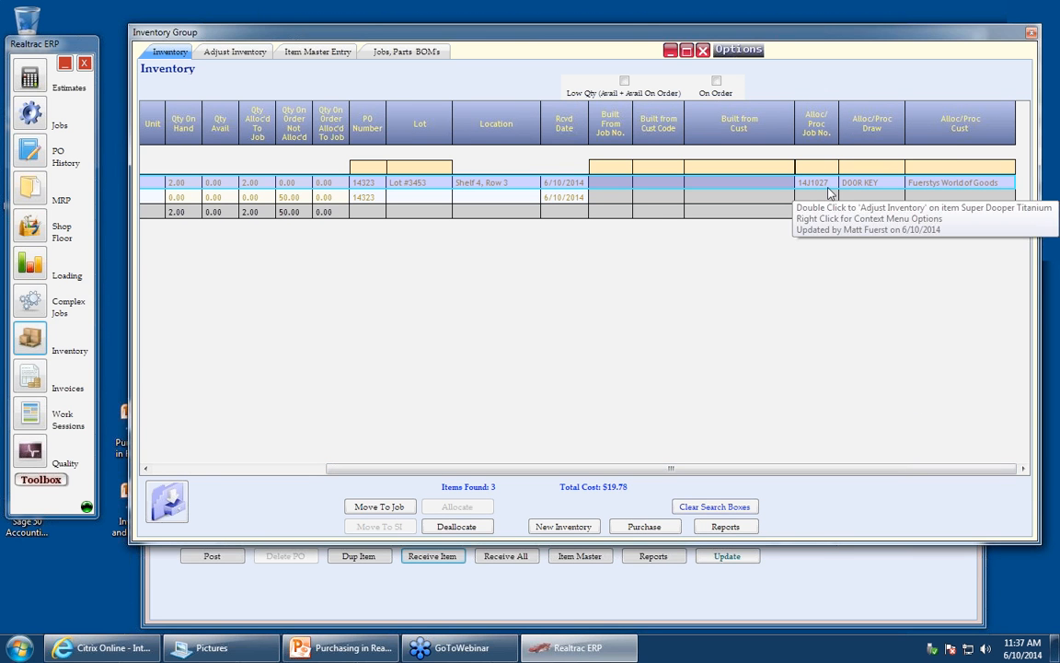
{"action": "left_click", "coordinate": [291, 471]}
{"action": "left_click", "coordinate": [207, 199]}
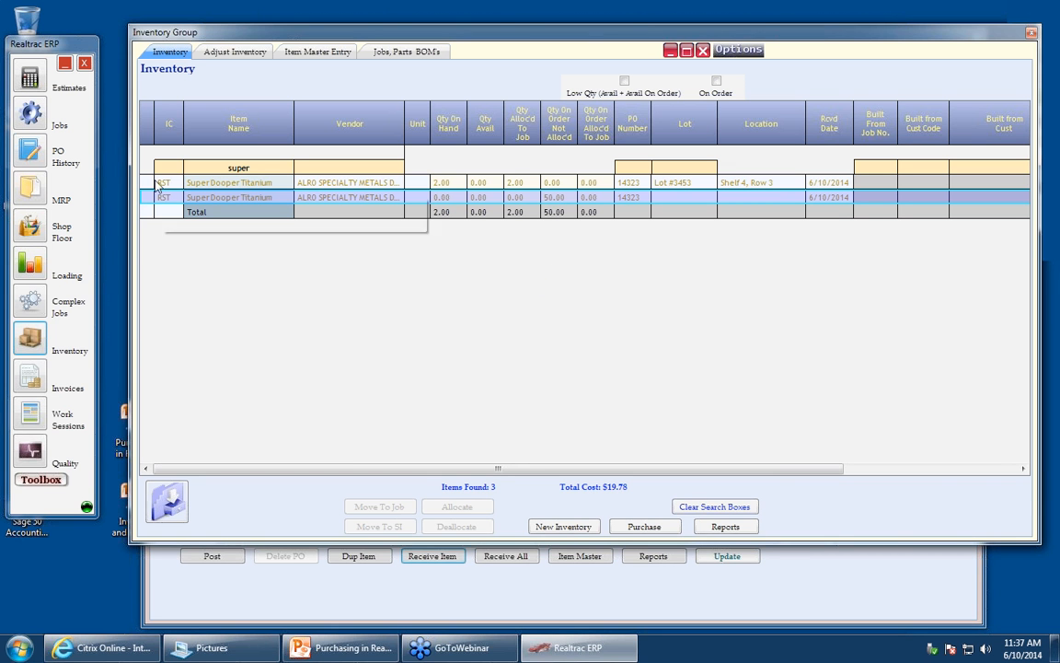
{"action": "left_click", "coordinate": [36, 112]}
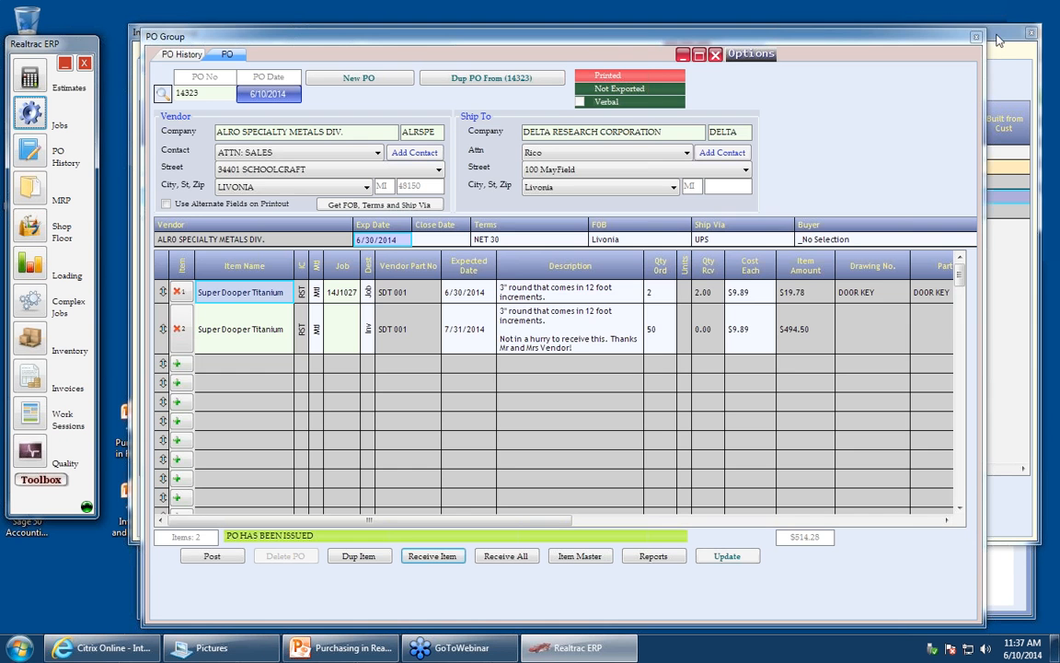
{"action": "left_click", "coordinate": [999, 39]}
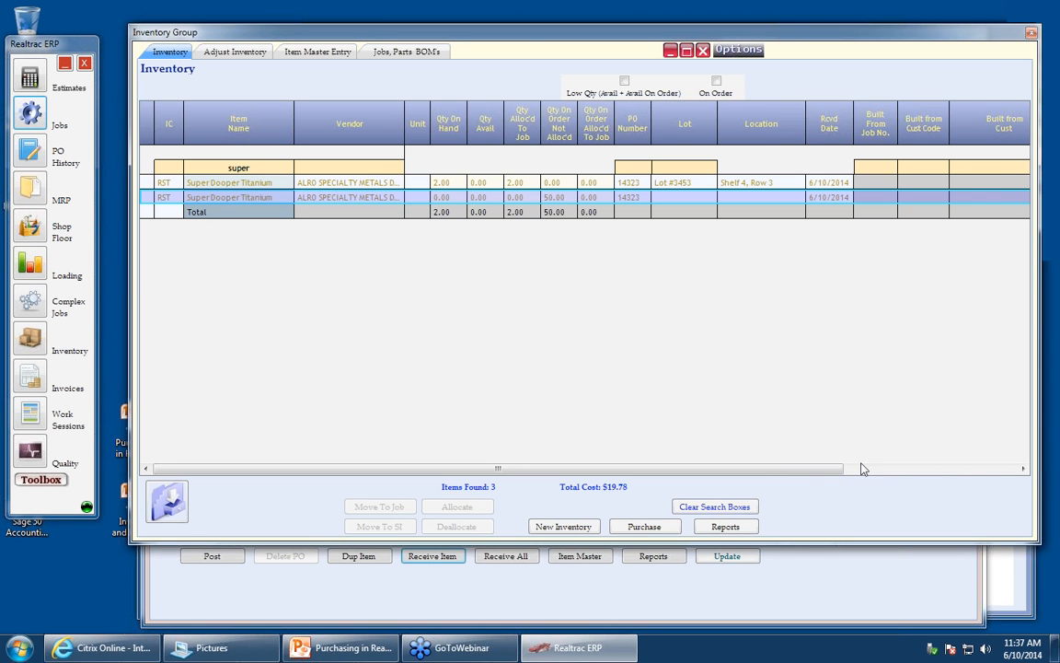
- Open job 14J1027 and review its material usage for the received titanium lot
{"action": "left_click", "coordinate": [1011, 590]}
{"action": "type", "text": "1"}
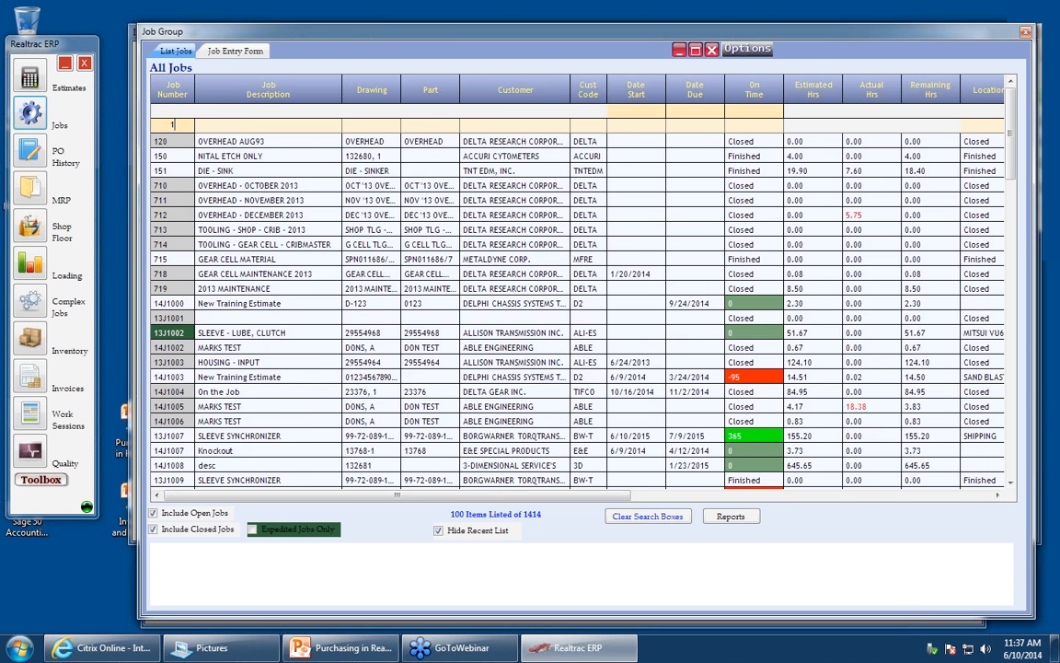
{"action": "type", "text": "027"}
{"action": "left_click", "coordinate": [162, 144]}
{"action": "double_click", "coordinate": [162, 144]}
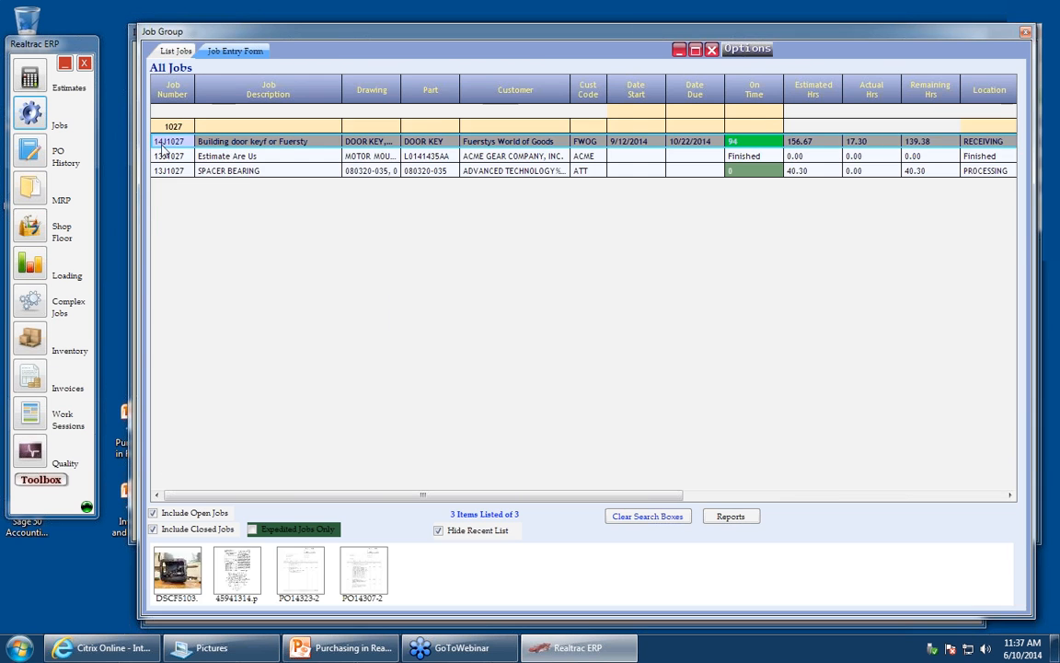
{"action": "left_click", "coordinate": [555, 69]}
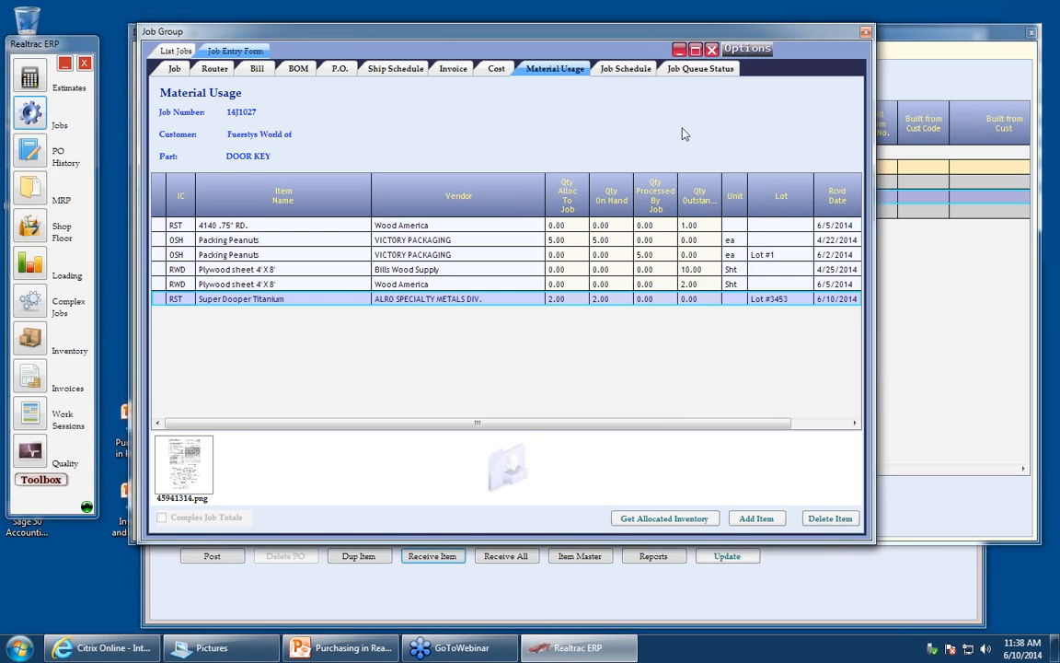
{"action": "left_click", "coordinate": [712, 50]}
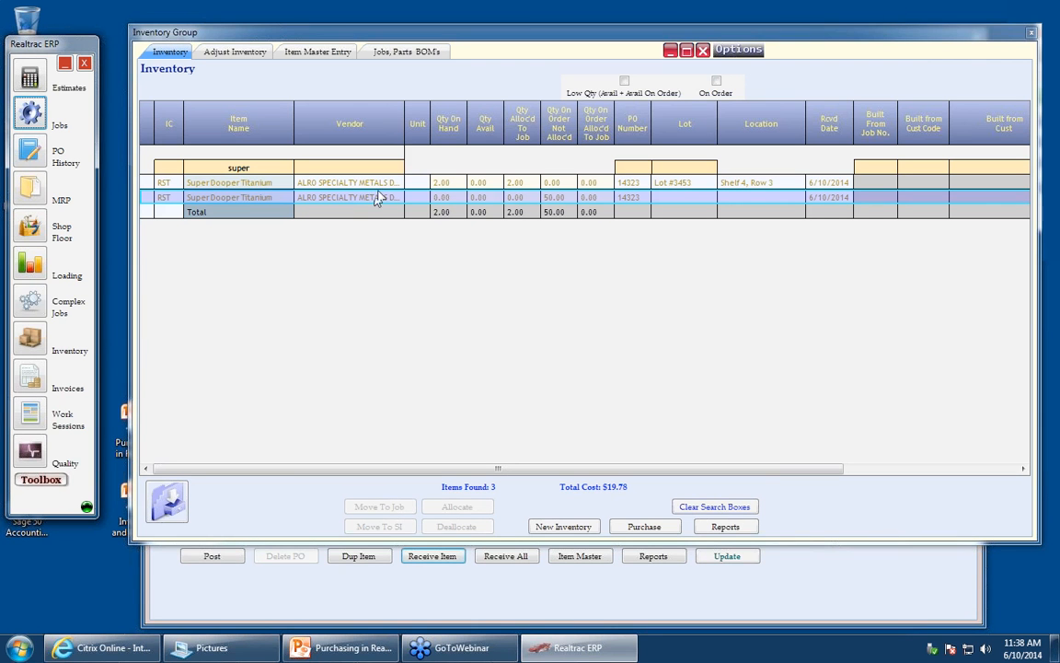
- Move the received Super Dooper Titanium lot to job 14J1027 valued at Cost Each $9.89
{"action": "left_click", "coordinate": [144, 182]}
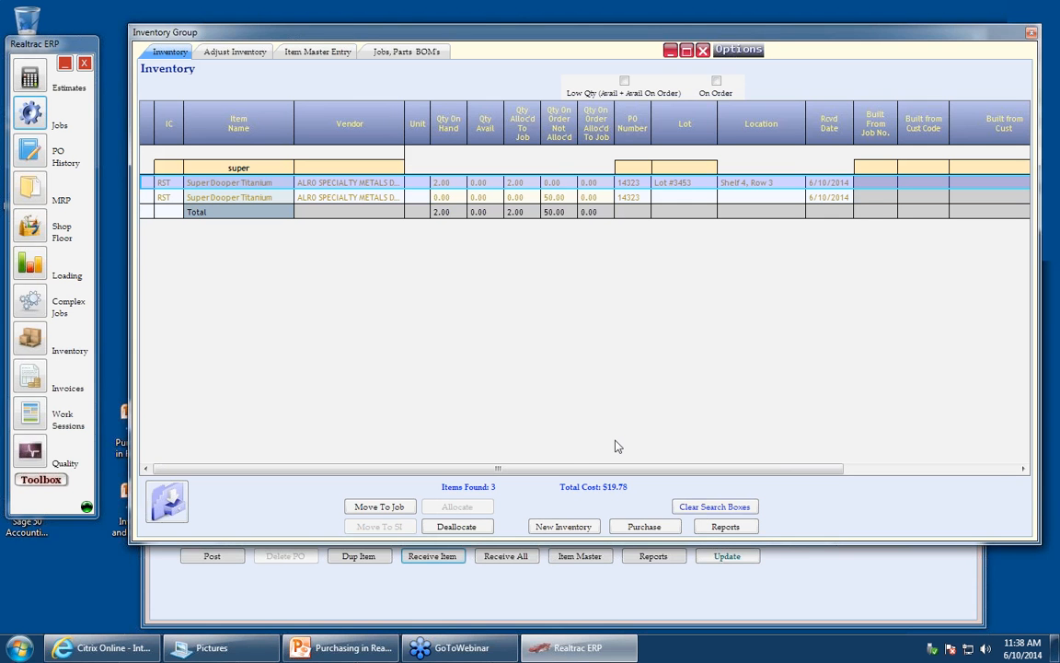
{"action": "left_click", "coordinate": [400, 509]}
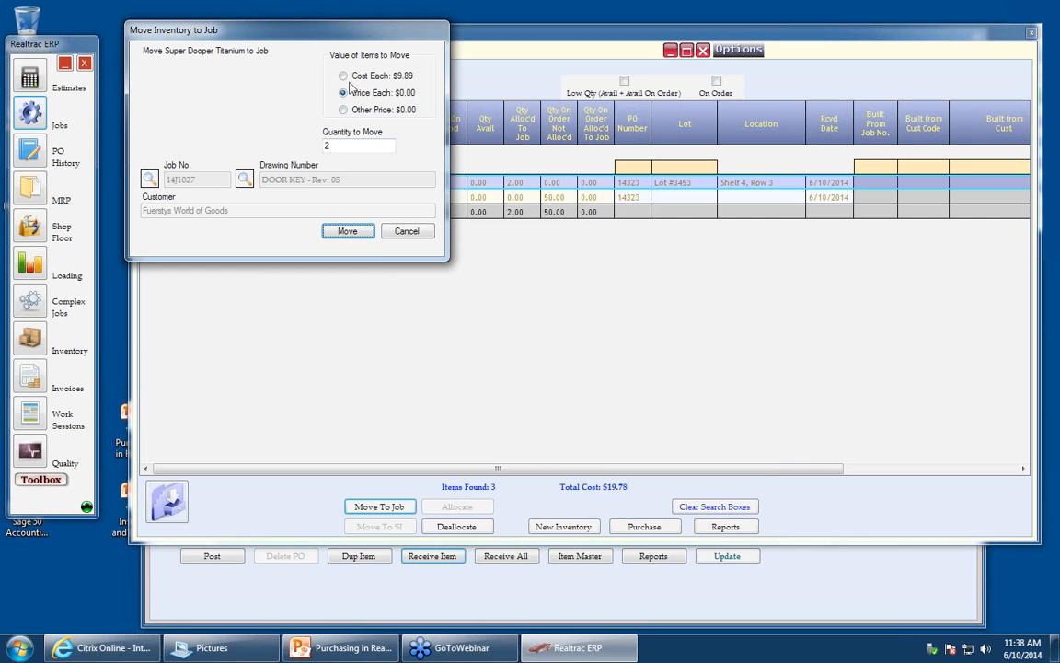
{"action": "left_click", "coordinate": [344, 75]}
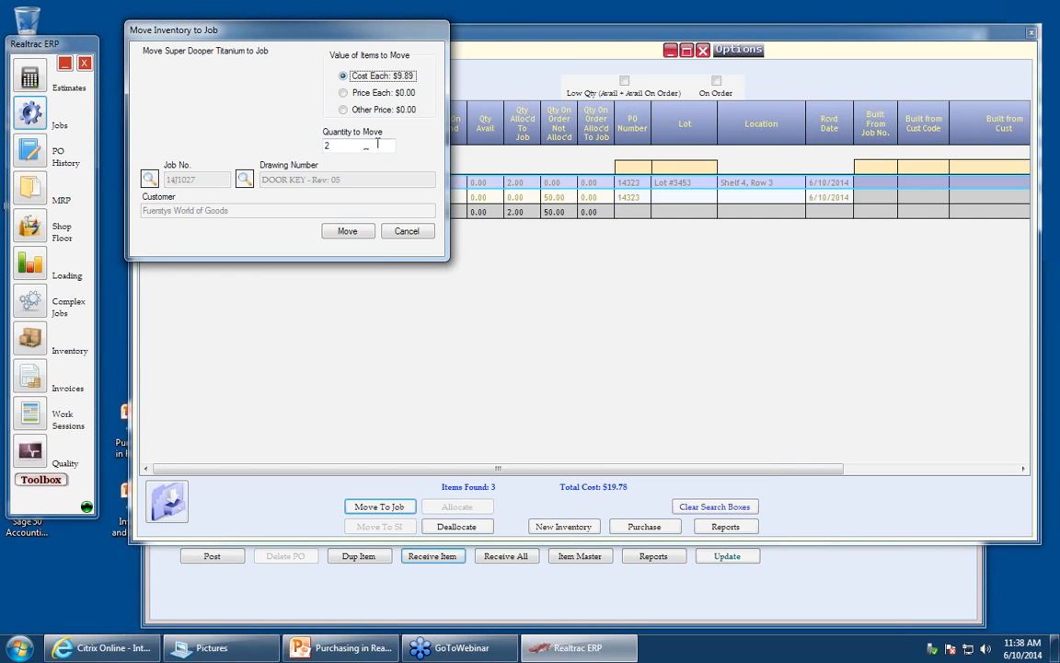
{"action": "key", "text": "Tab"}
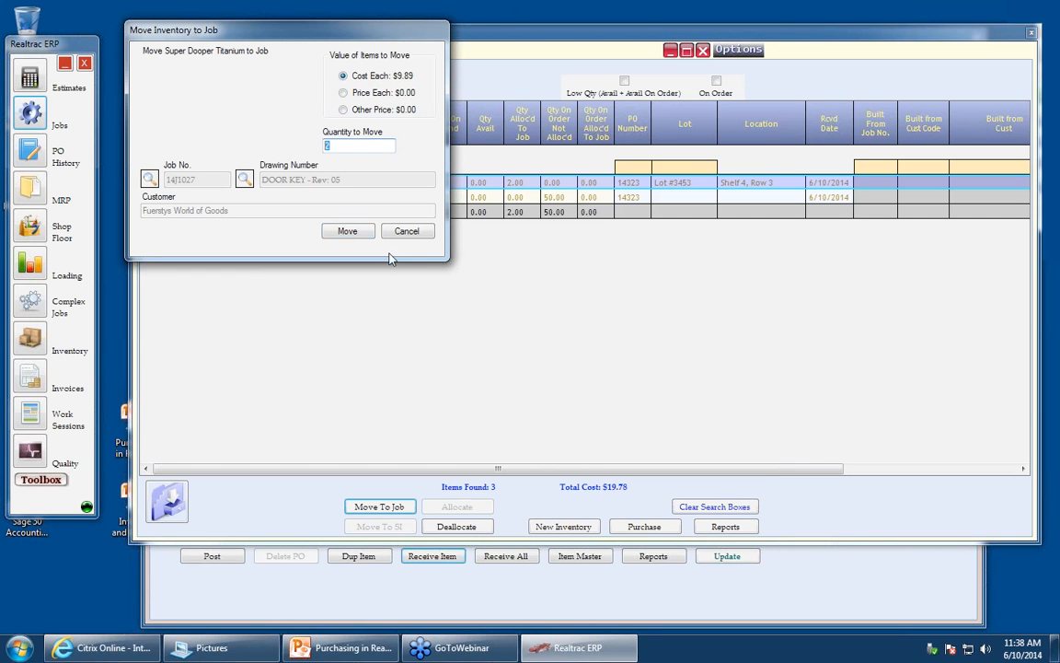
{"action": "left_click", "coordinate": [350, 231]}
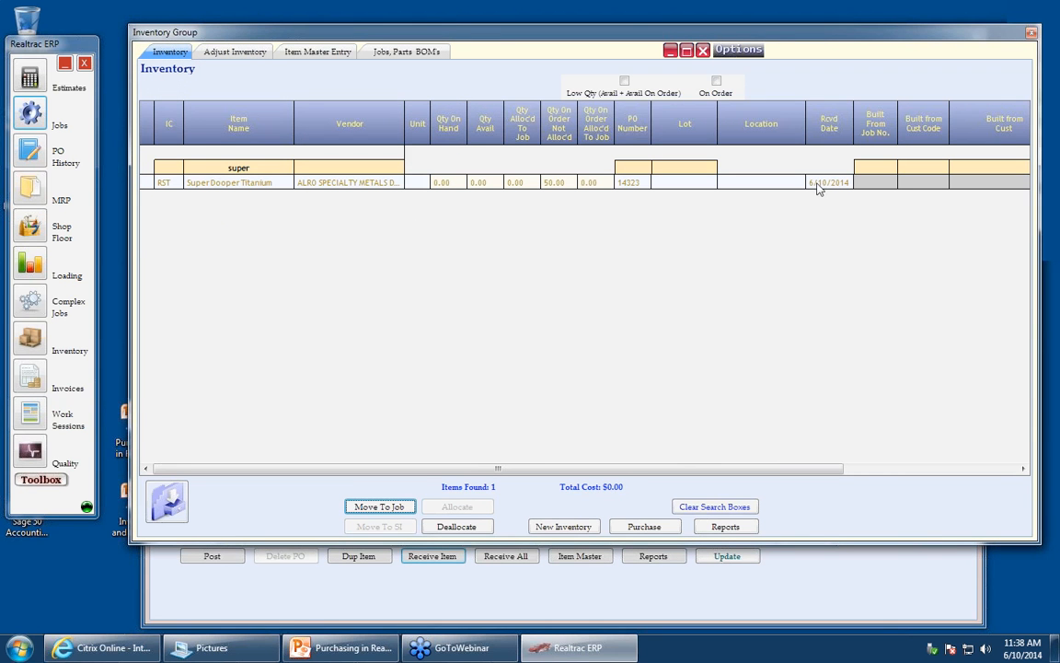
- Open job 14J1027 again and review its bill lines for the moved Super Dooper Titanium
{"action": "left_click", "coordinate": [703, 51]}
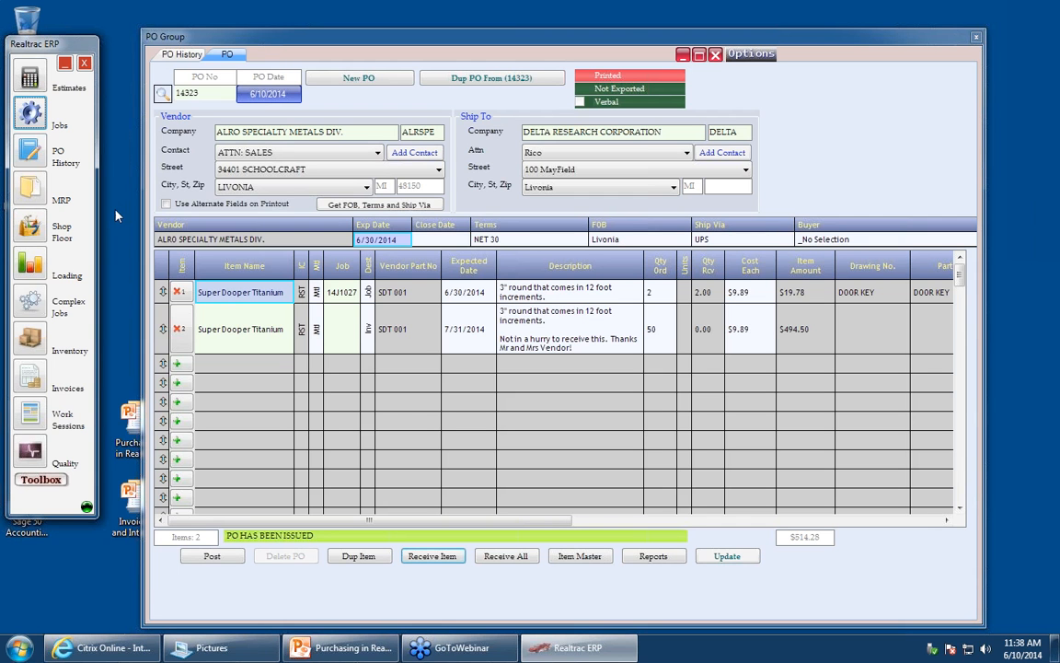
{"action": "left_click", "coordinate": [35, 118]}
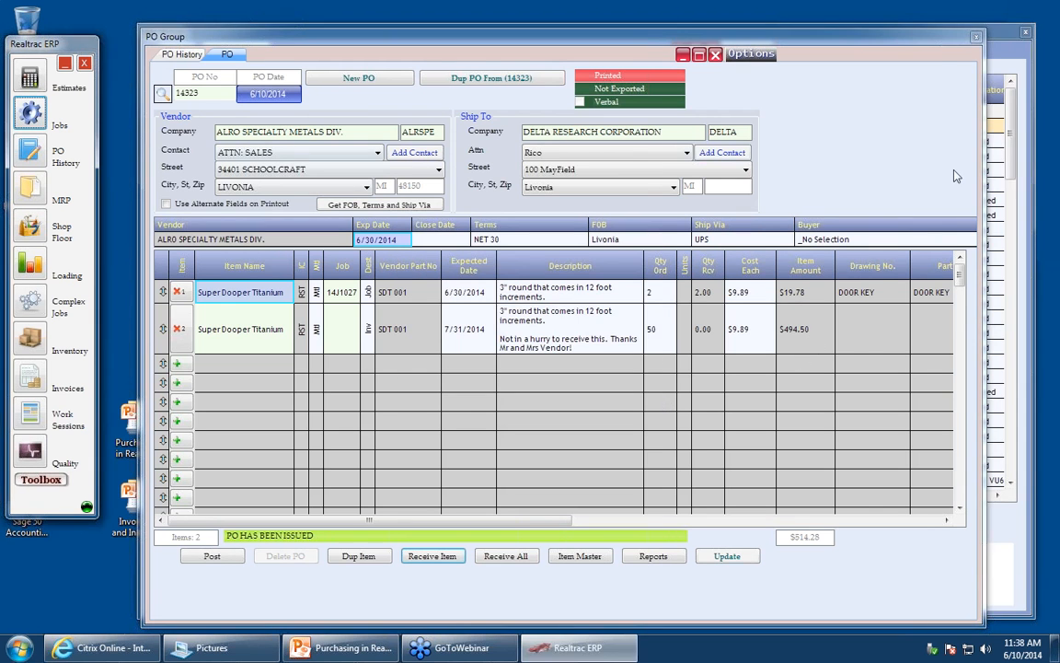
{"action": "left_click", "coordinate": [1011, 124]}
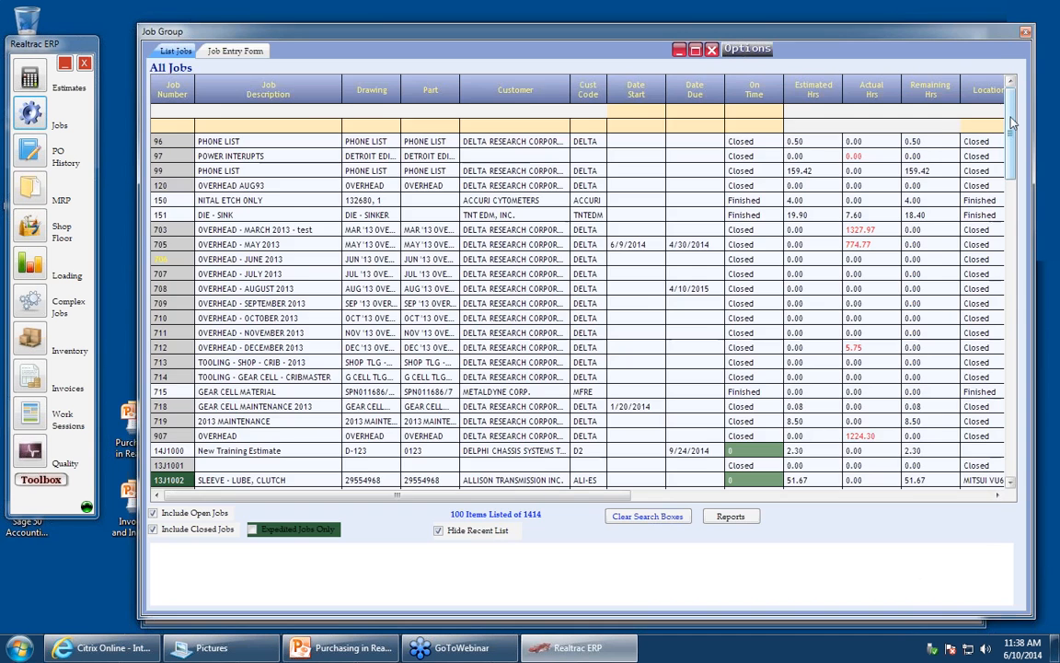
{"action": "left_click", "coordinate": [172, 124]}
{"action": "type", "text": "1027"}
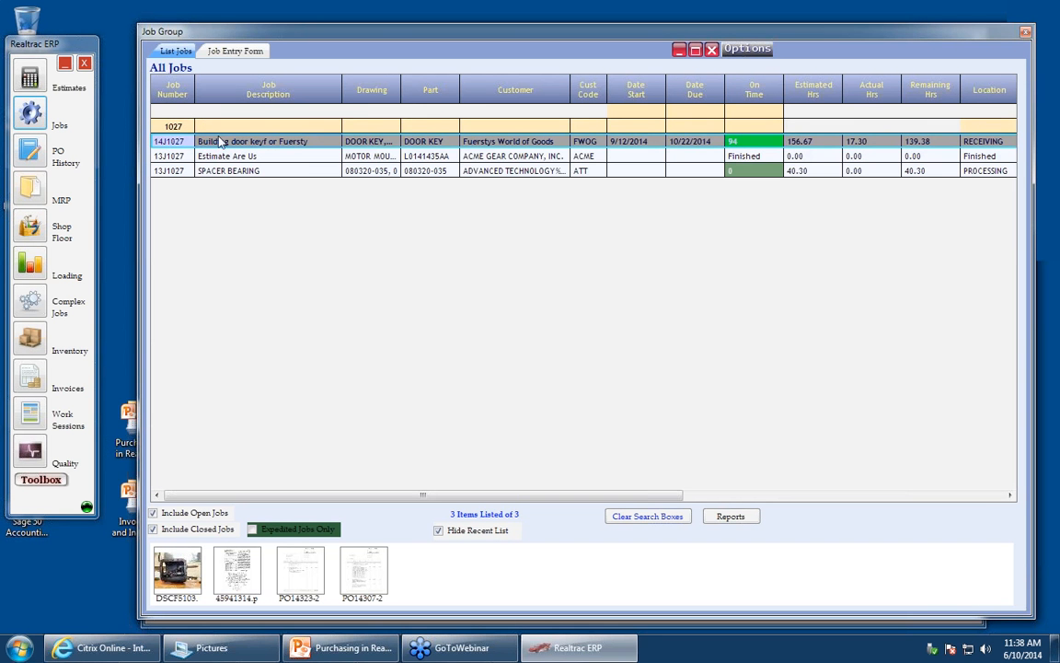
{"action": "double_click", "coordinate": [180, 148]}
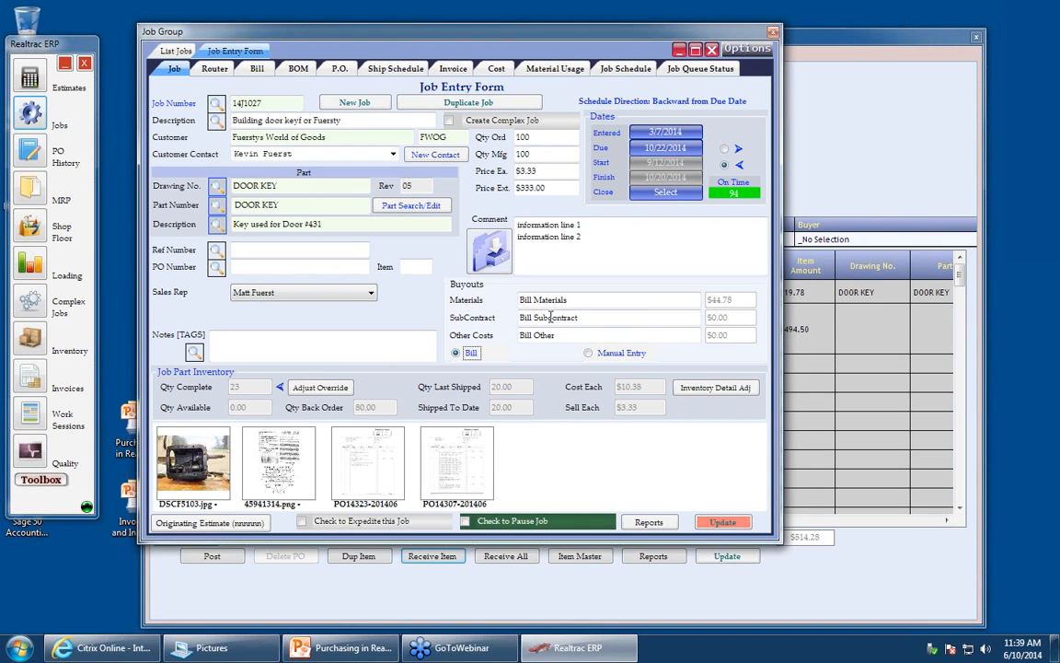
{"action": "left_click", "coordinate": [456, 353]}
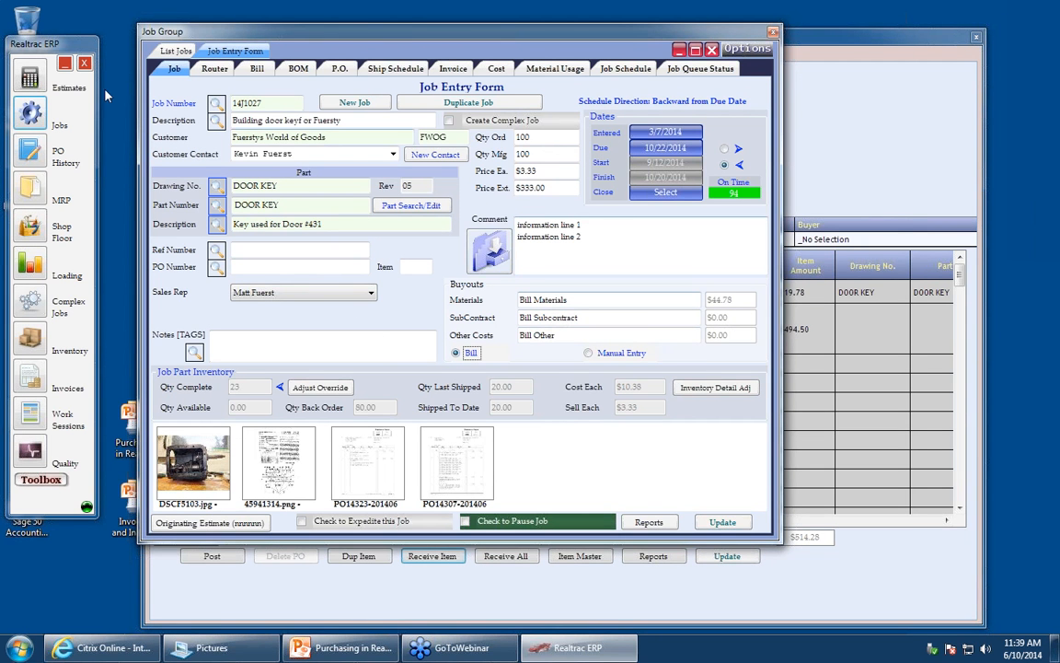
{"action": "left_click", "coordinate": [255, 69]}
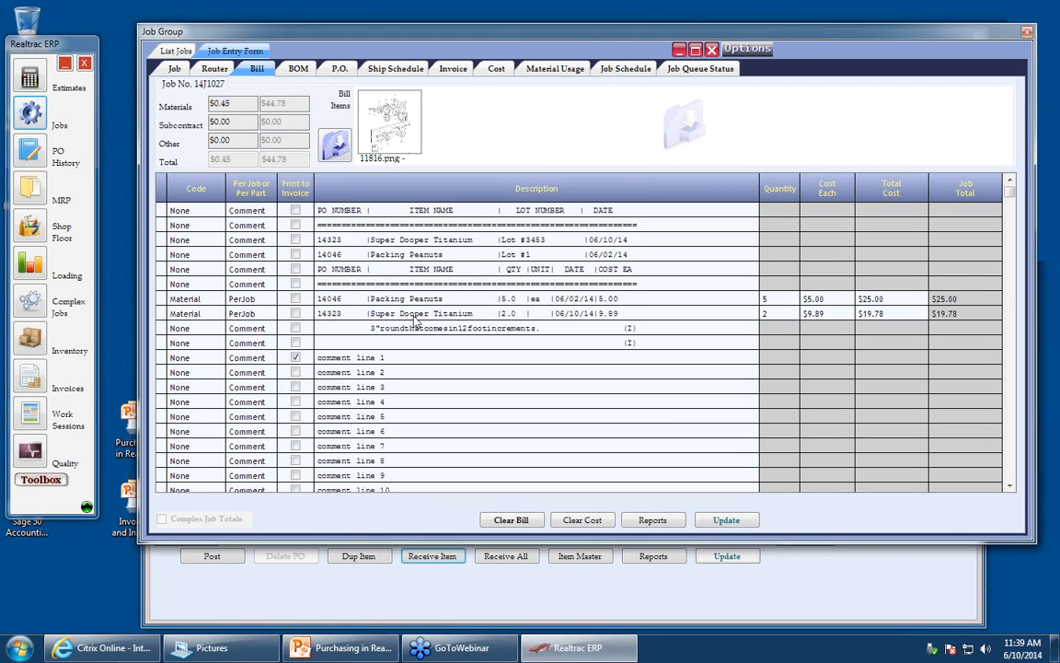
{"action": "left_click", "coordinate": [417, 315]}
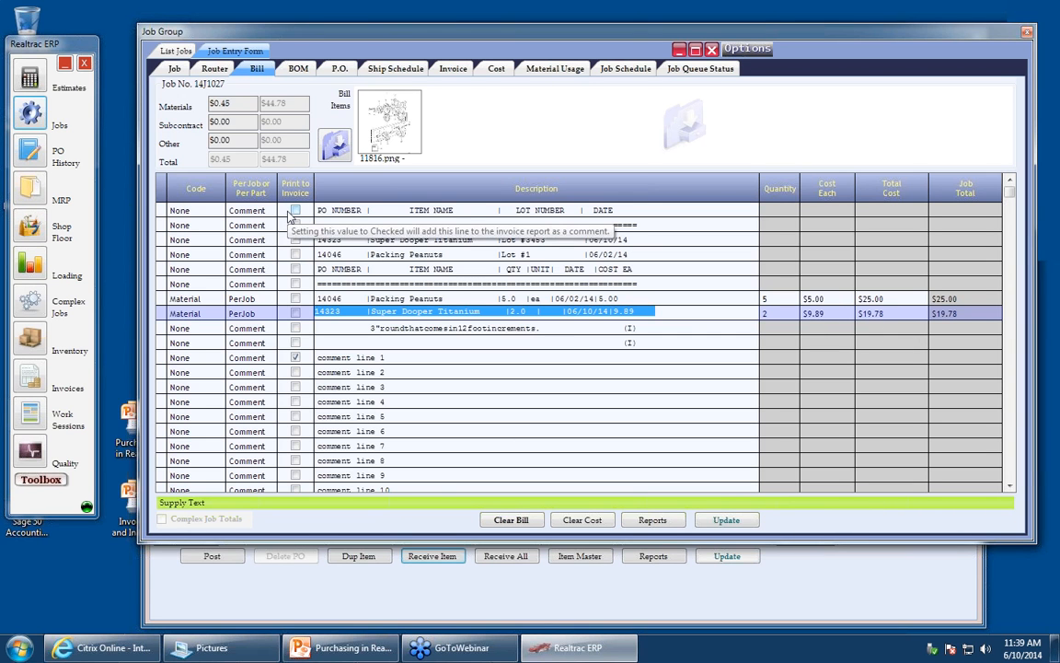
{"action": "left_click", "coordinate": [713, 52]}
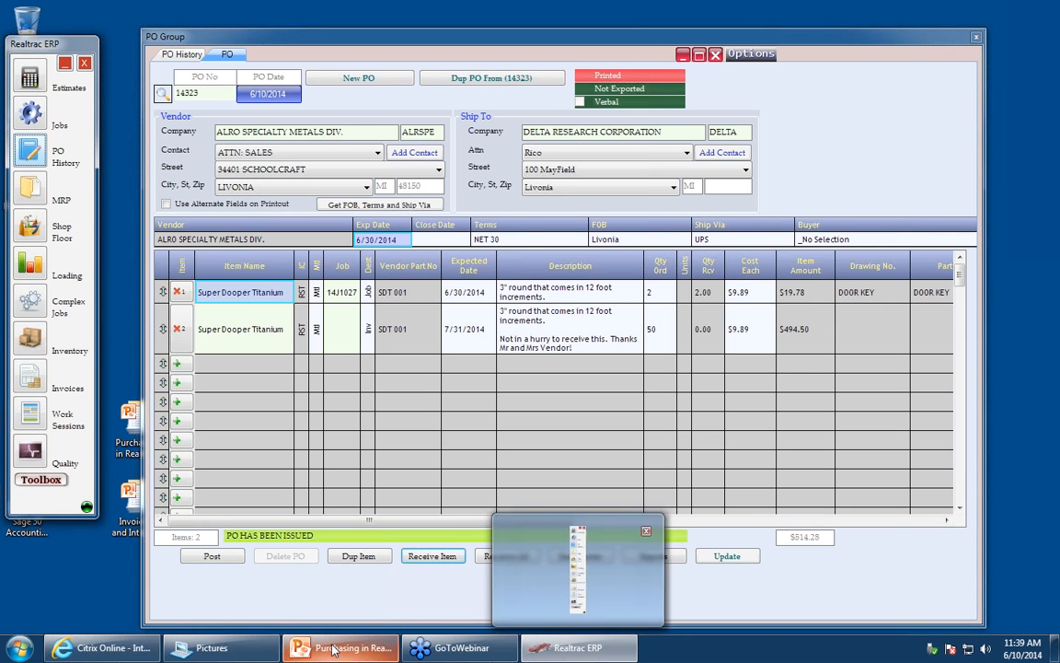
- Start a new purchase order and select DAYTIME BLACK as the vendor
{"action": "mouse_move", "coordinate": [334, 649]}
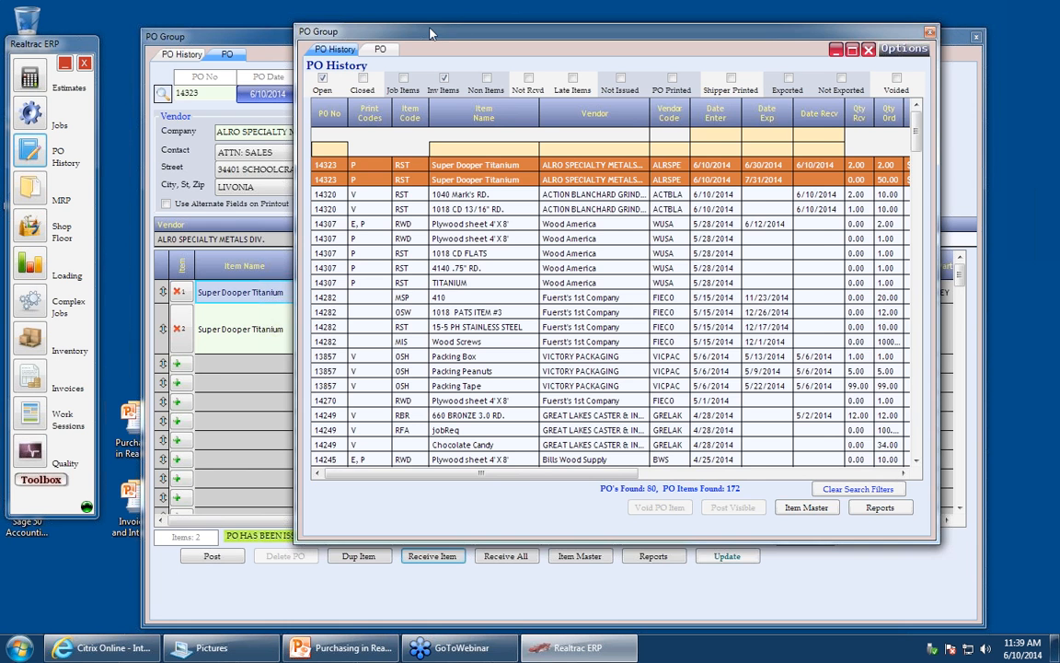
{"action": "left_click_drag", "start_coordinate": [430, 33], "coordinate": [295, 22]}
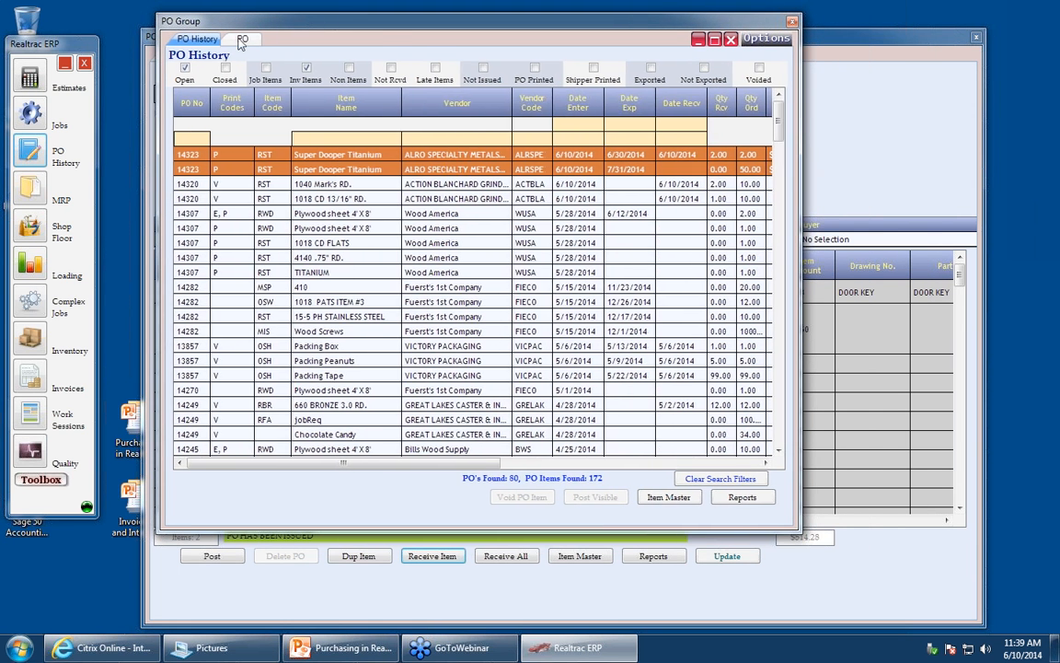
{"action": "left_click", "coordinate": [242, 40]}
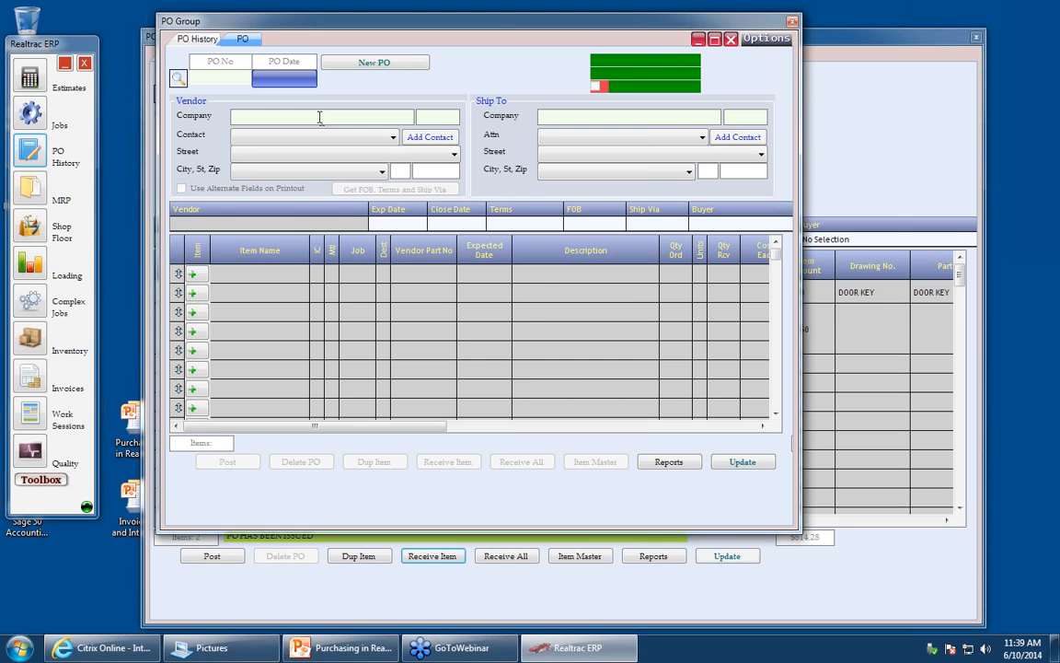
{"action": "left_click", "coordinate": [350, 66]}
{"action": "left_click", "coordinate": [507, 369]}
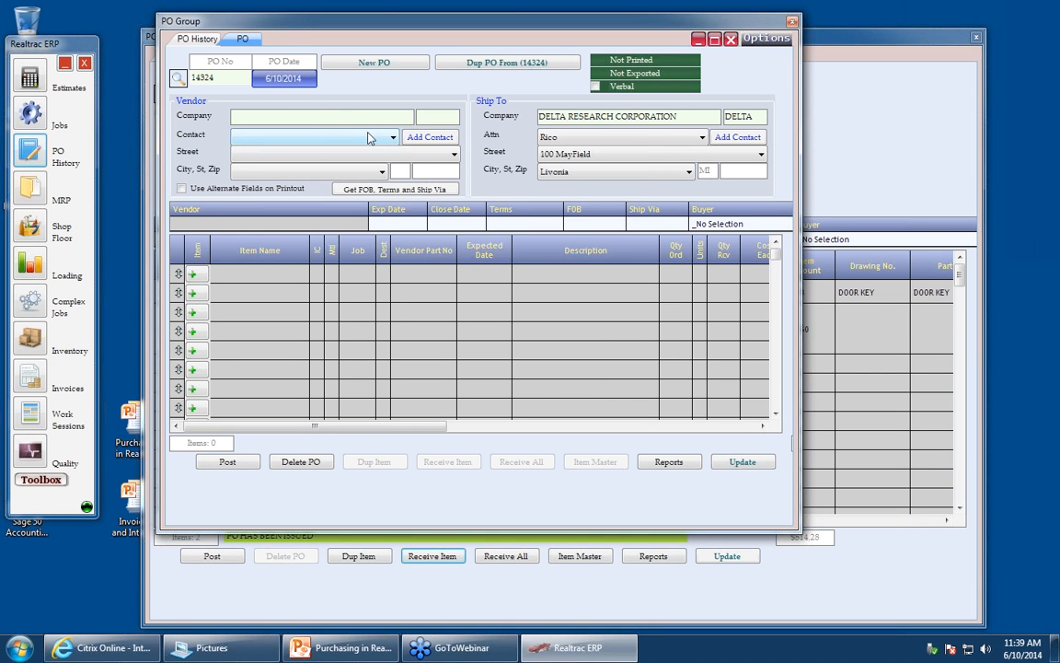
{"action": "type", "text": "Lo"}
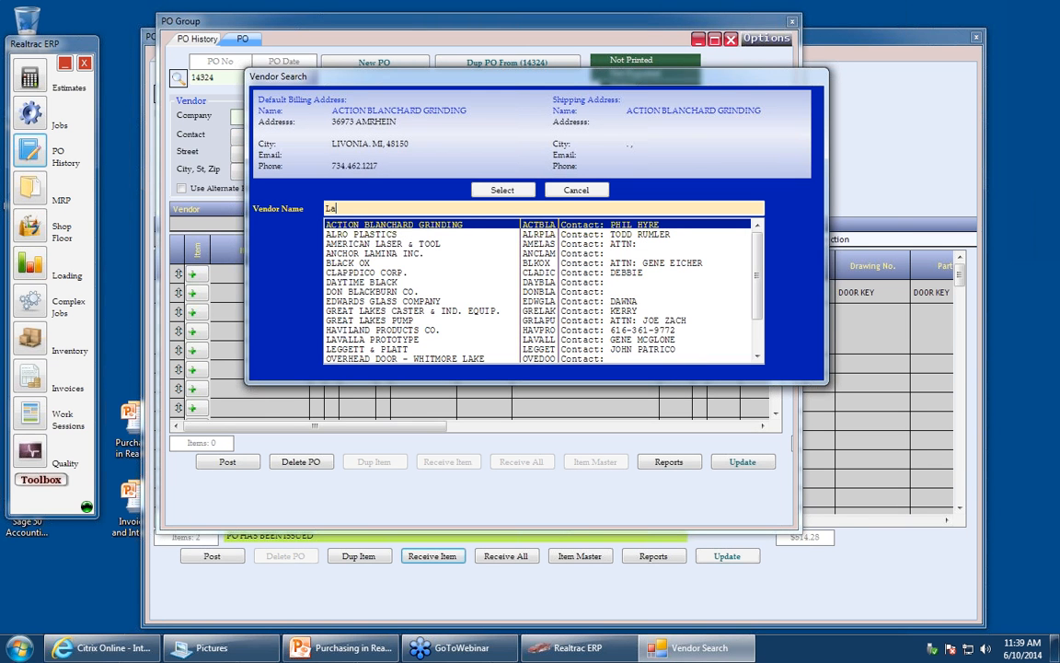
{"action": "type", "text": "c"}
{"action": "key", "text": "Down"}
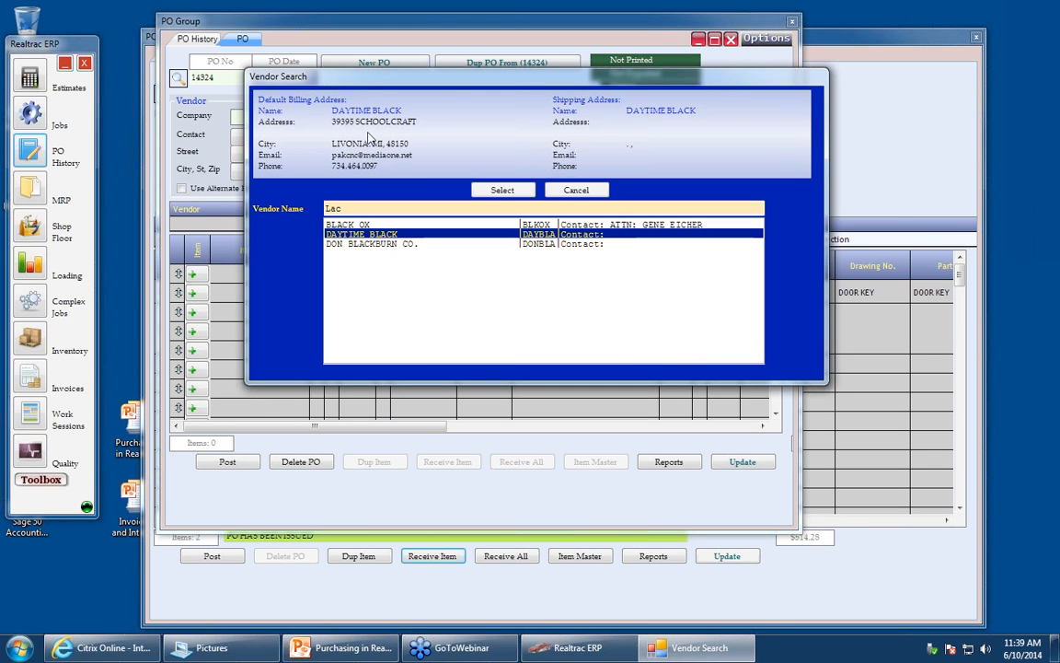
{"action": "key", "text": "Return"}
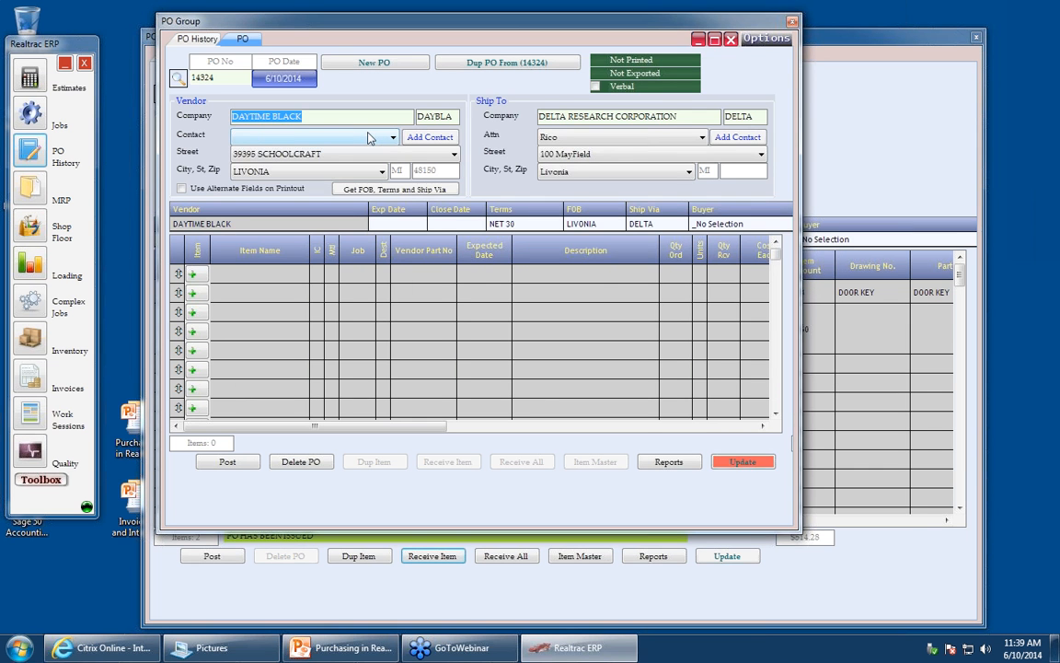
- Add a HEAT TREAT line item to the new purchase order from the item search
{"action": "left_click", "coordinate": [198, 274]}
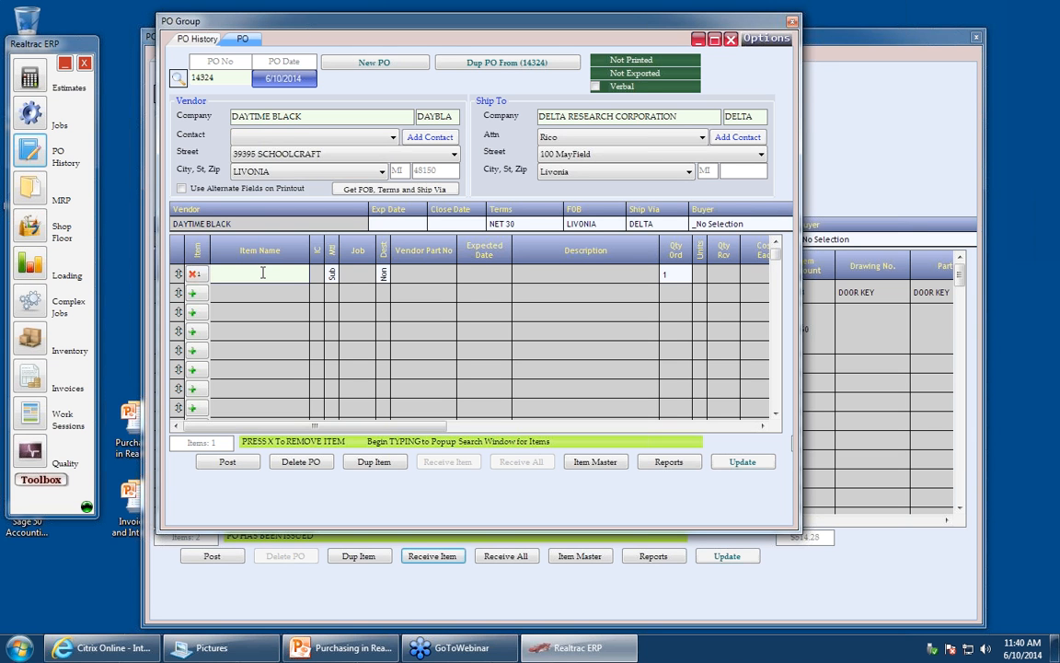
{"action": "type", "text": "Hea"}
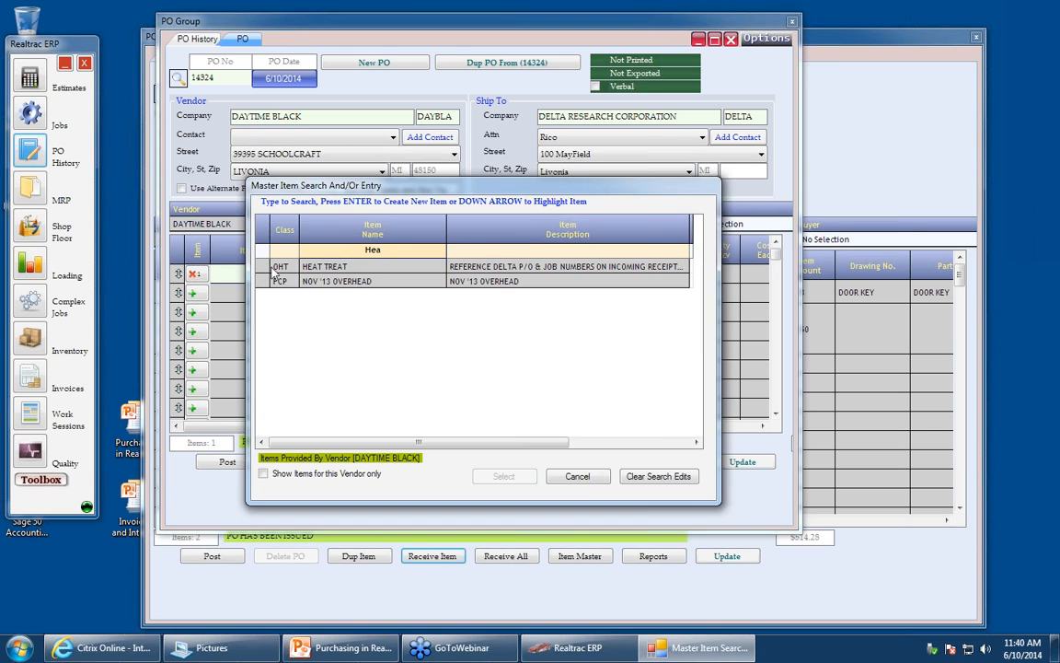
{"action": "left_click", "coordinate": [333, 269]}
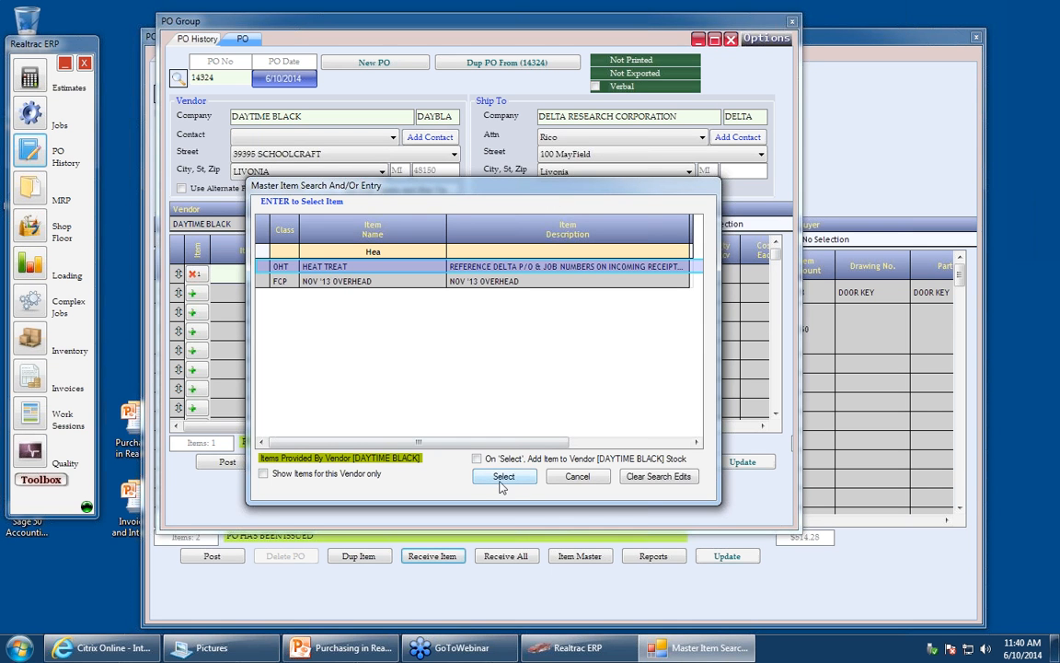
{"action": "left_click", "coordinate": [504, 475]}
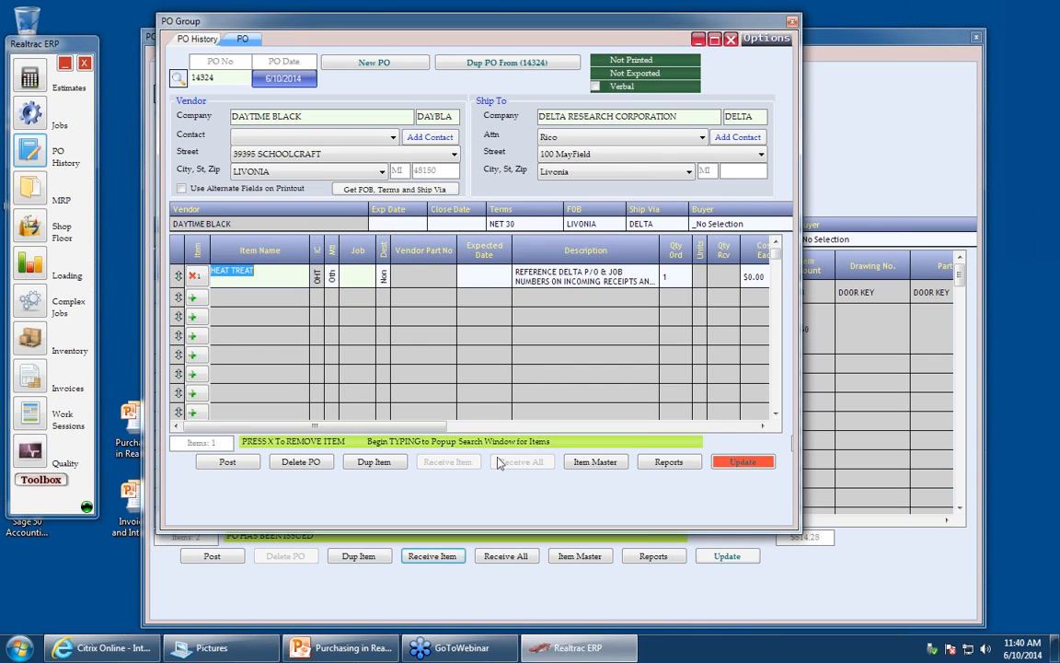
- Replace the line's description with "Please heat treat these 10 items." and set its type to Subcontract
{"action": "left_click", "coordinate": [635, 278]}
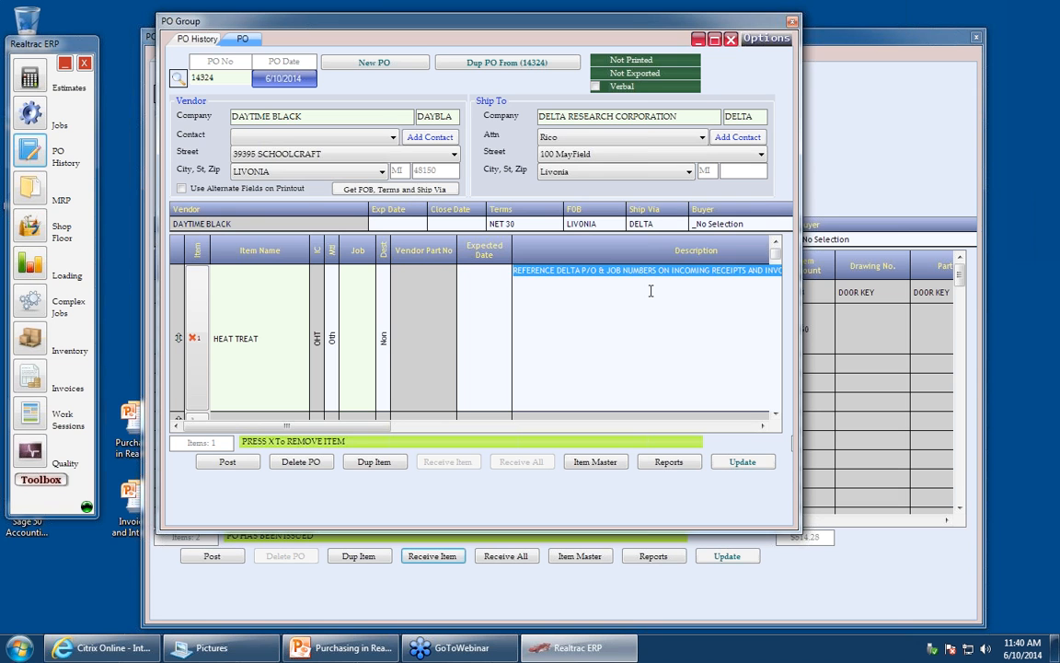
{"action": "key", "text": "Delete"}
{"action": "type", "text": "Please heat treat these 10 items."}
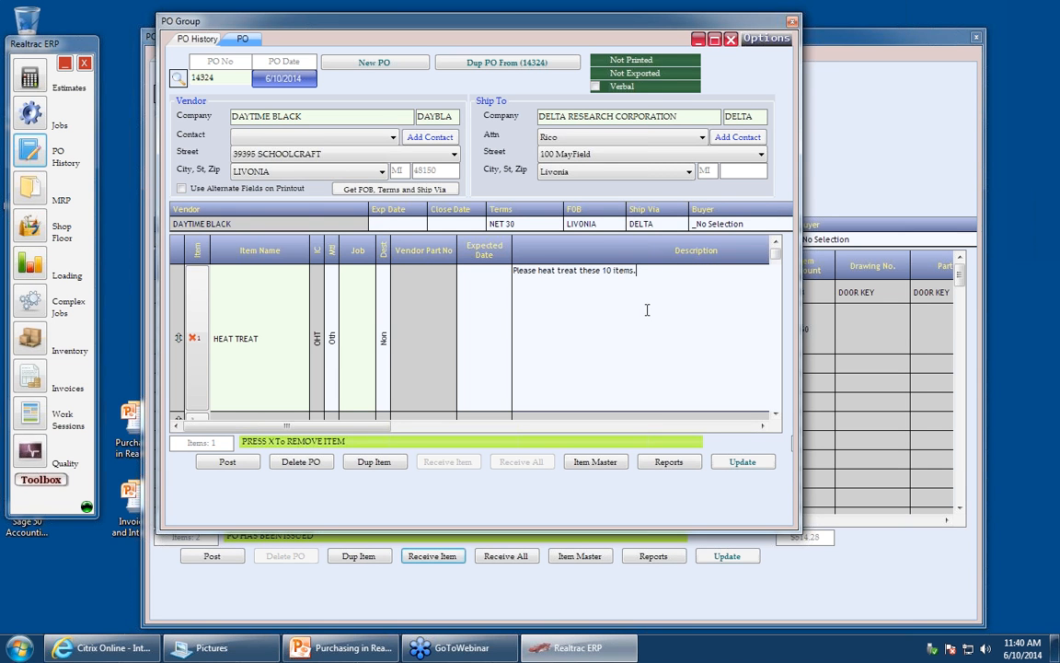
{"action": "left_click", "coordinate": [334, 342]}
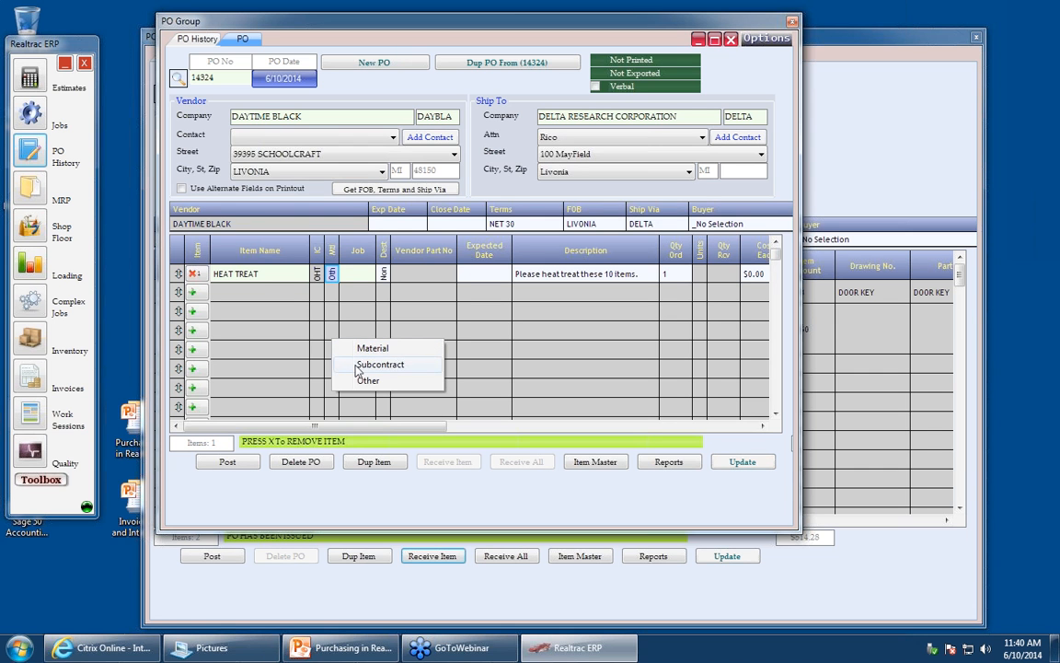
{"action": "left_click", "coordinate": [358, 365]}
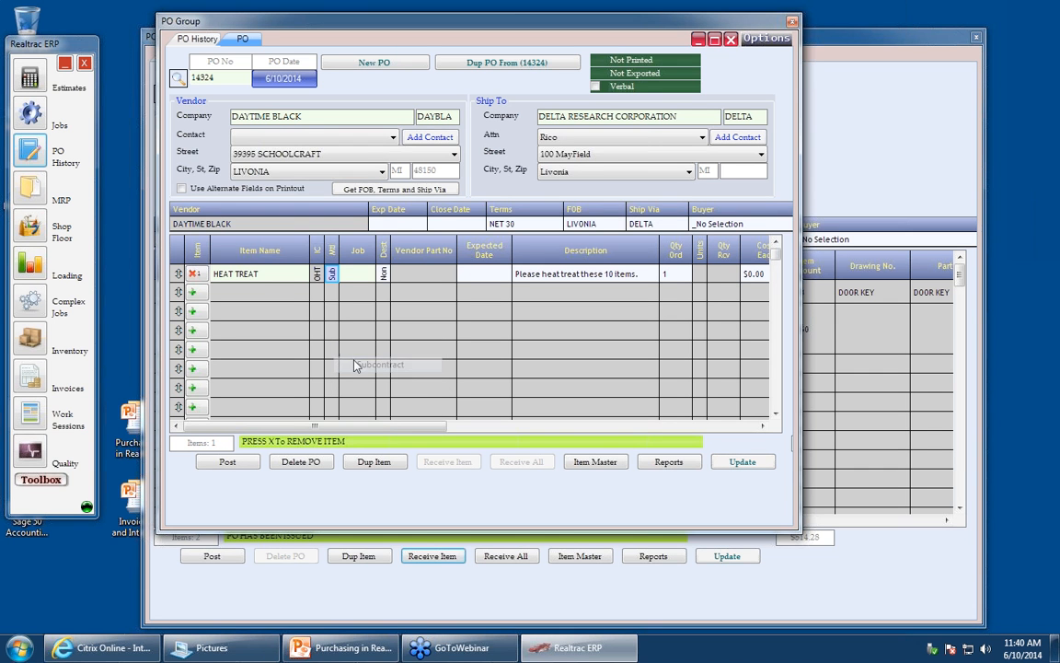
- Set the line's destination to Reserve for Job and assign it to job 14J1027
{"action": "left_click", "coordinate": [384, 274]}
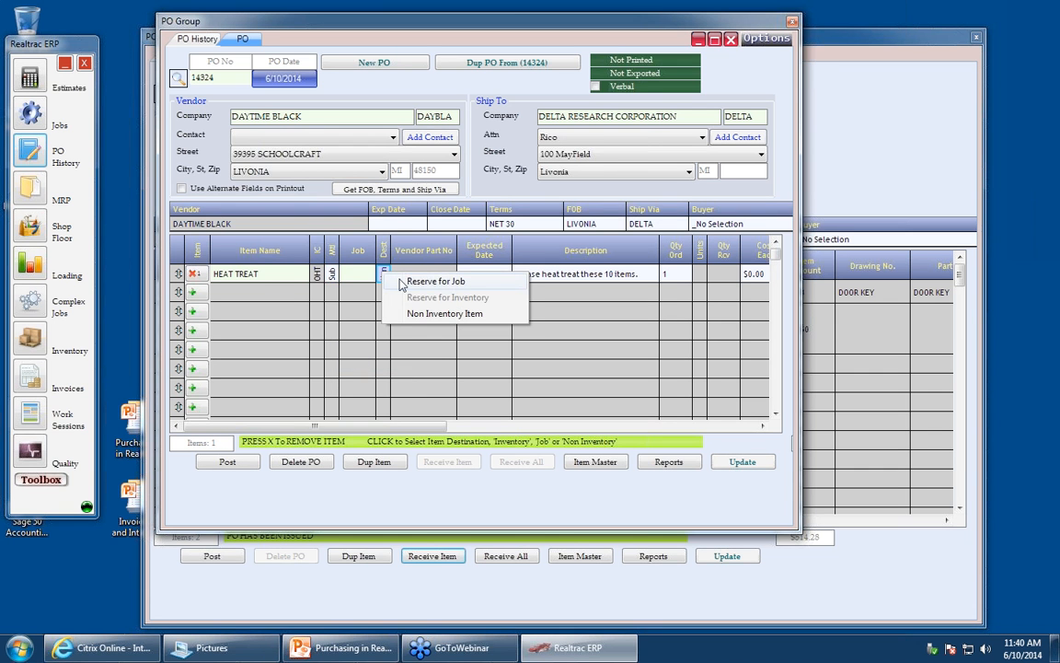
{"action": "left_click", "coordinate": [433, 282]}
{"action": "type", "text": "1"}
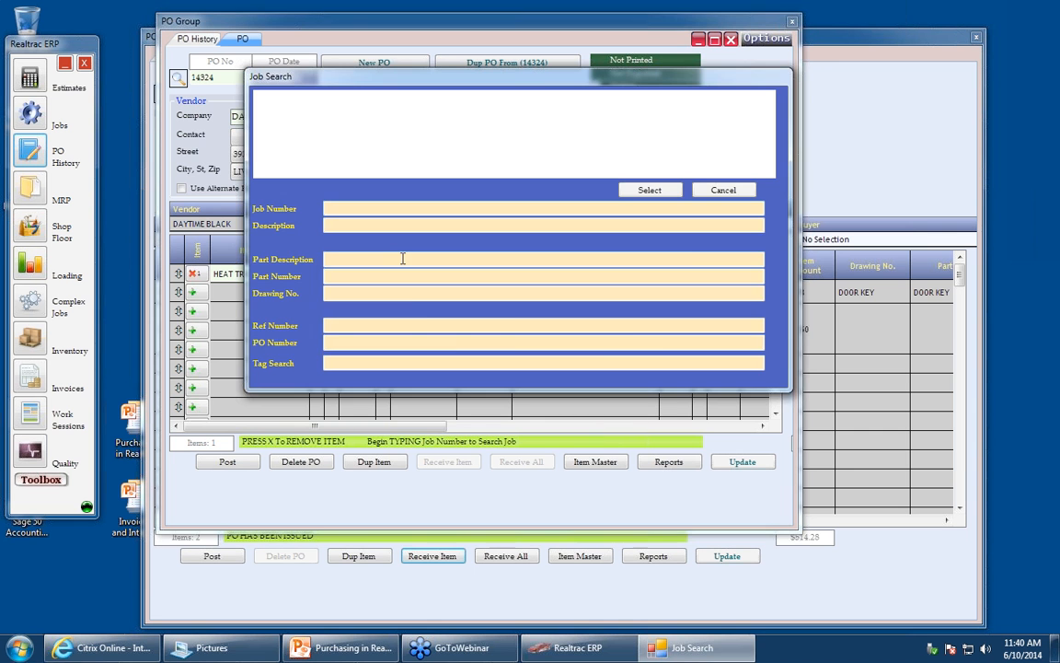
{"action": "type", "text": "027"}
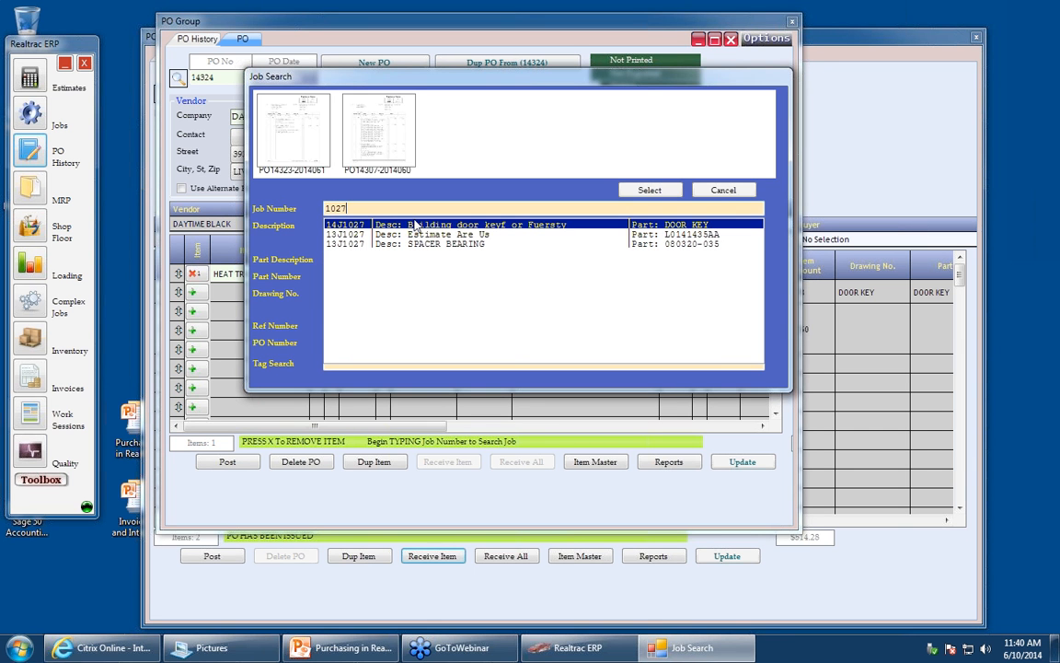
{"action": "double_click", "coordinate": [415, 228]}
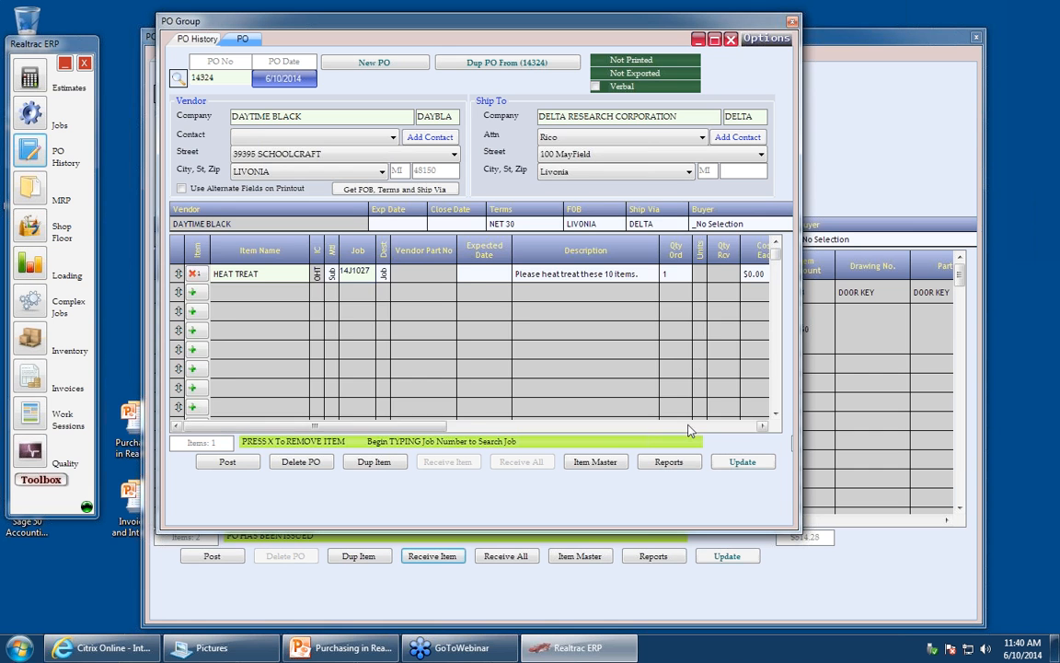
- Set the HEAT TREAT line's cost each to $80
{"action": "left_click", "coordinate": [689, 426]}
{"action": "left_click", "coordinate": [204, 273]}
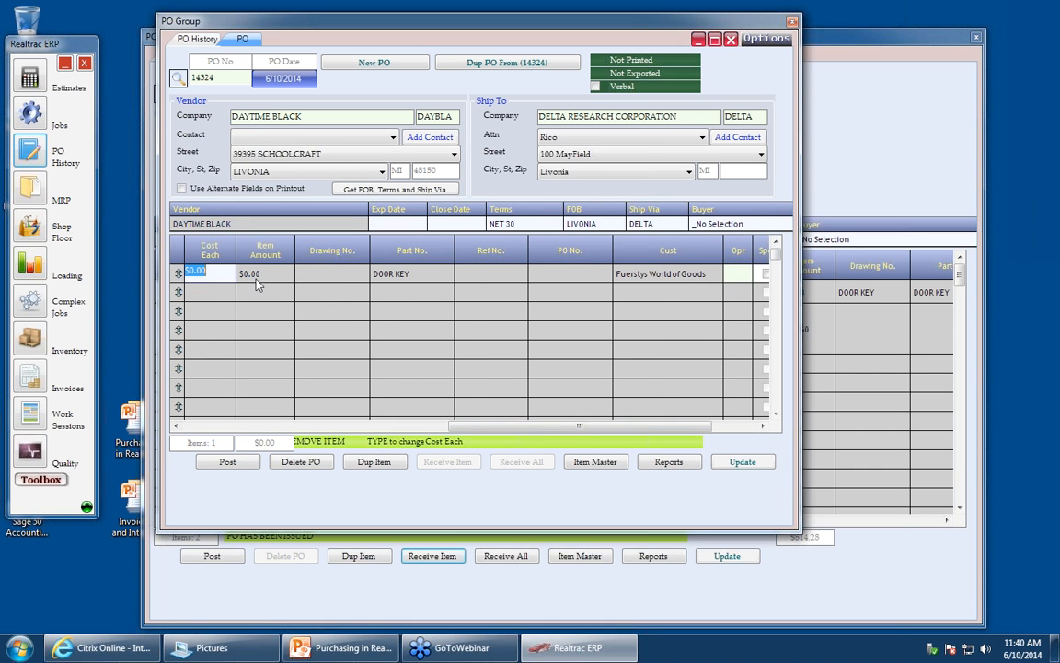
{"action": "type", "text": "80"}
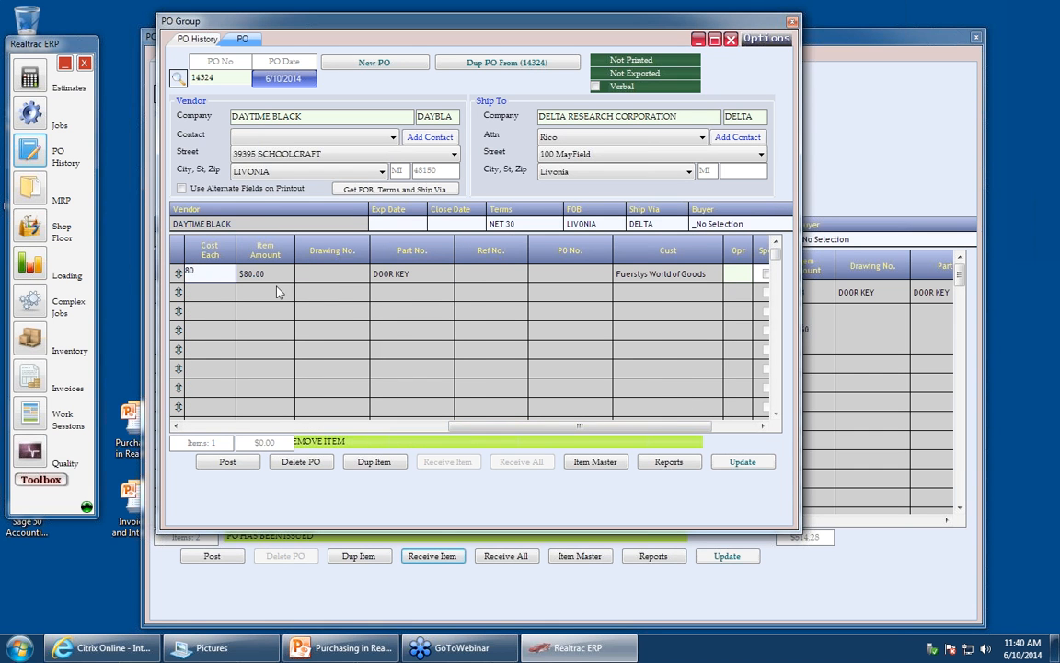
{"action": "key", "text": "Tab"}
- Preview purchase order 14324 from Reports, mark it as printed, and close the reports window
{"action": "left_click_drag", "start_coordinate": [580, 425], "coordinate": [314, 425]}
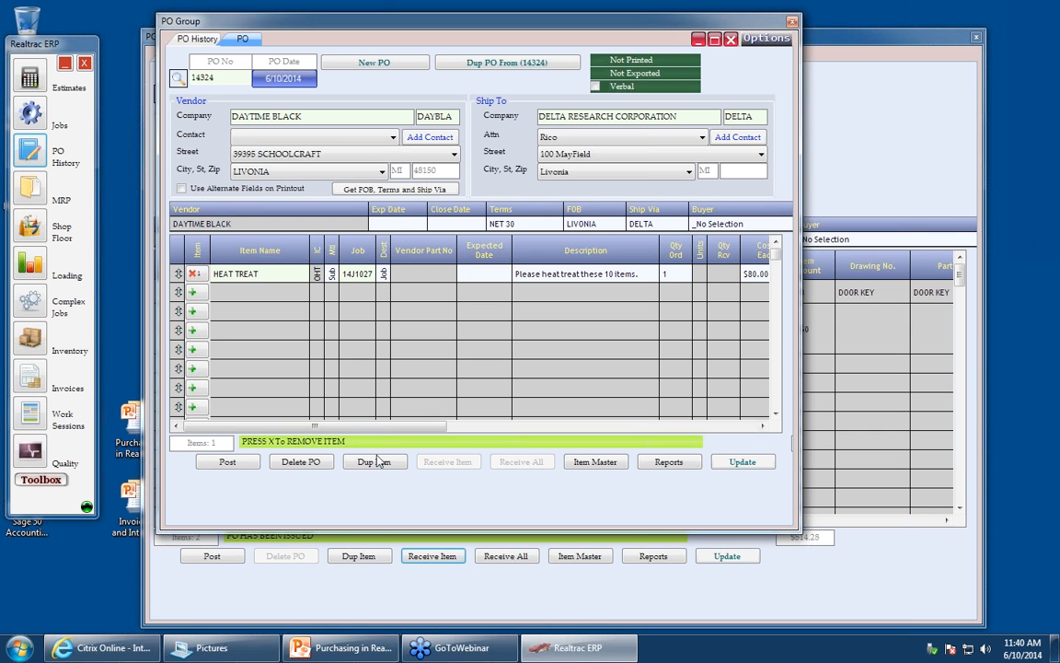
{"action": "left_click", "coordinate": [665, 462]}
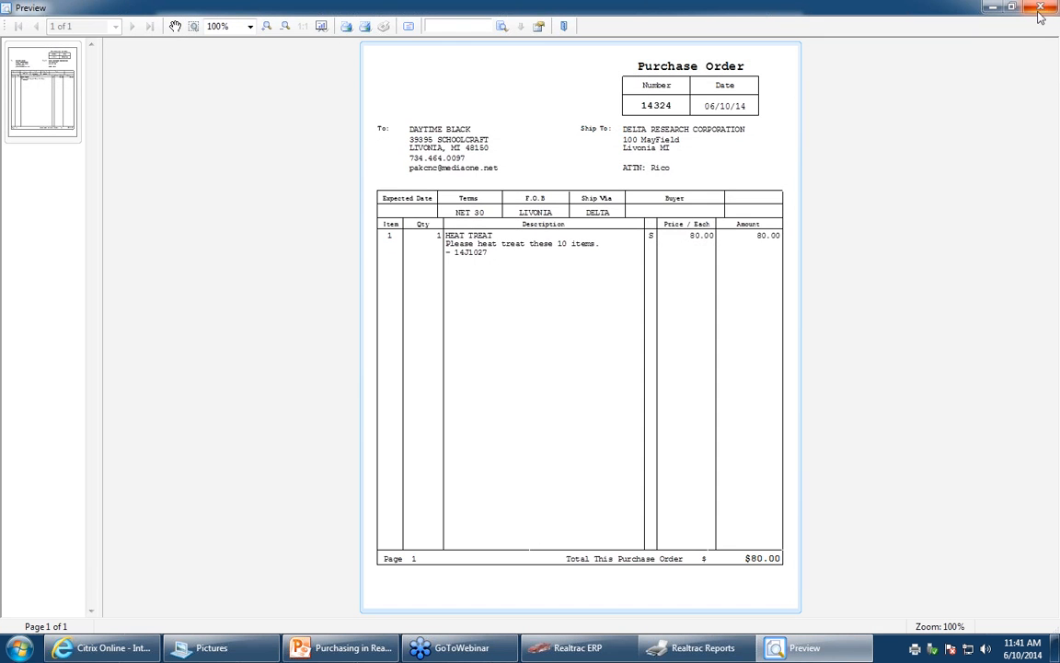
{"action": "left_click", "coordinate": [1043, 11]}
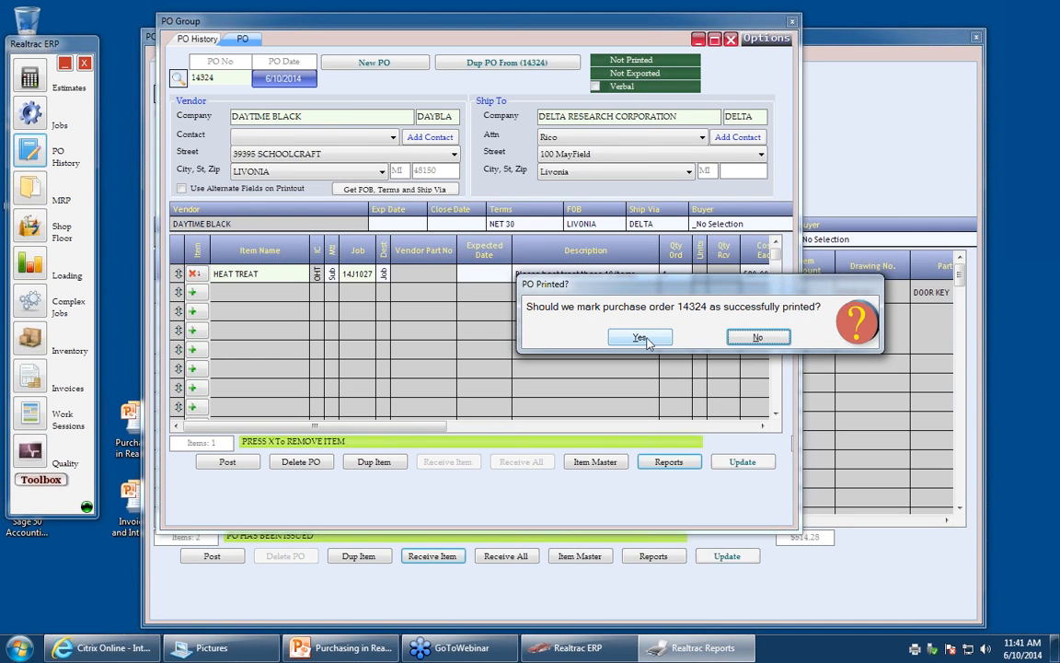
{"action": "key", "text": "Return"}
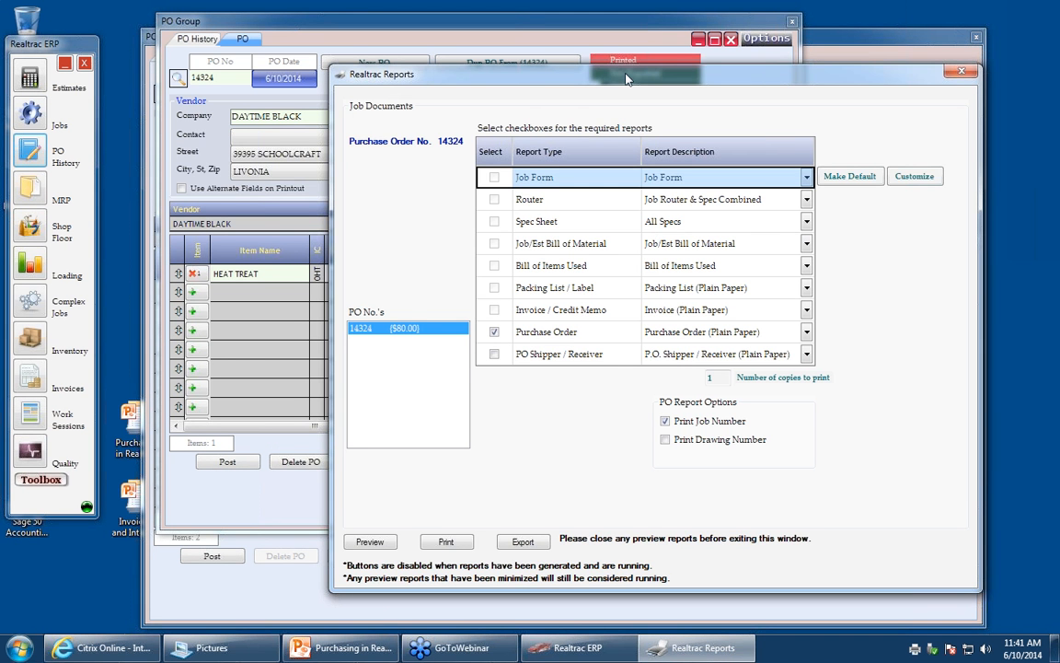
{"action": "left_click_drag", "start_coordinate": [566, 74], "coordinate": [644, 110]}
{"action": "left_click", "coordinate": [978, 103]}
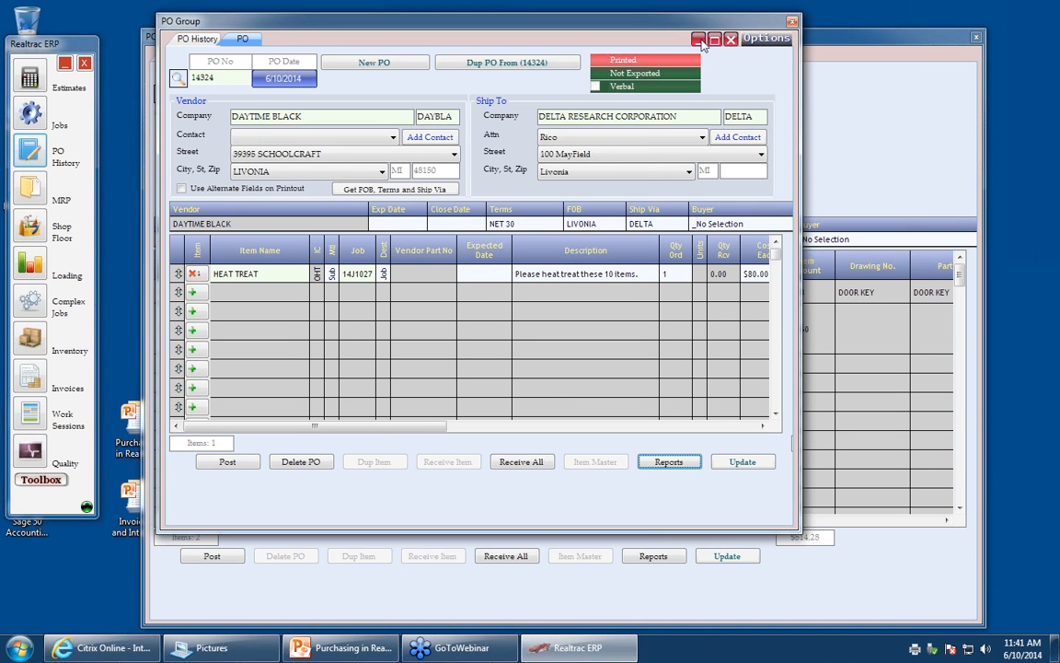
- Receive the HEAT TREAT line with quantity 1.00 and close the purchase order
{"action": "left_click", "coordinate": [296, 279]}
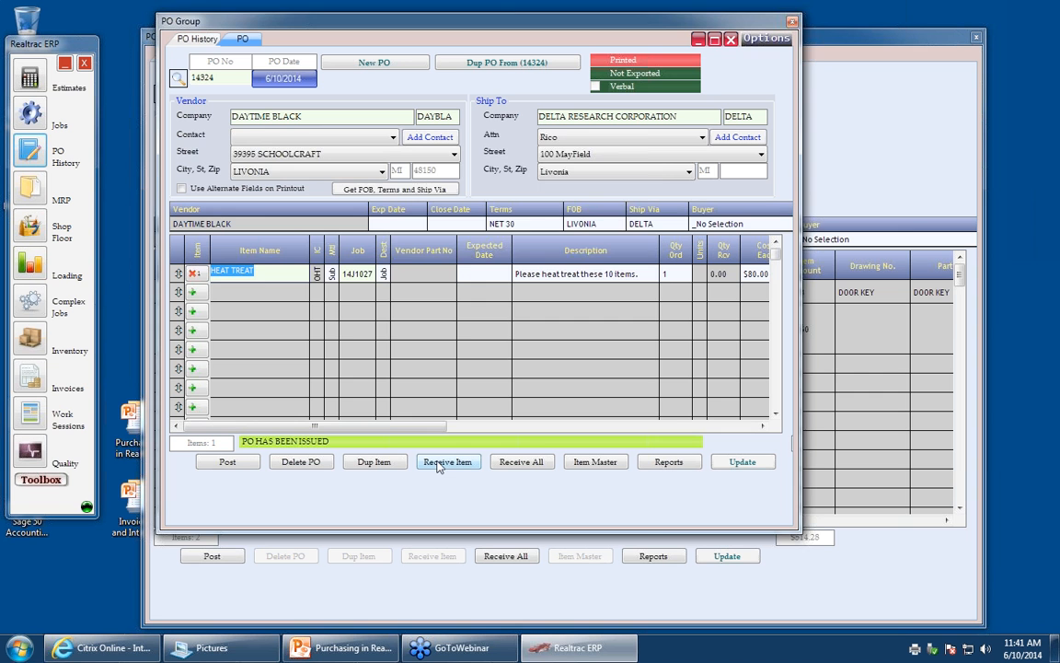
{"action": "left_click", "coordinate": [437, 463]}
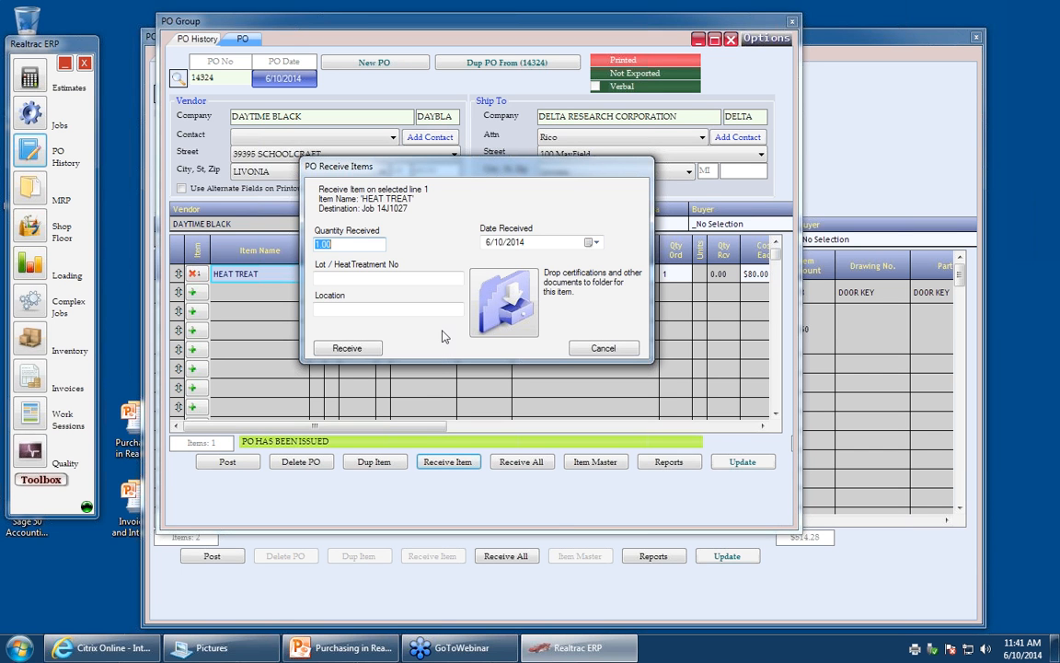
{"action": "left_click", "coordinate": [346, 349]}
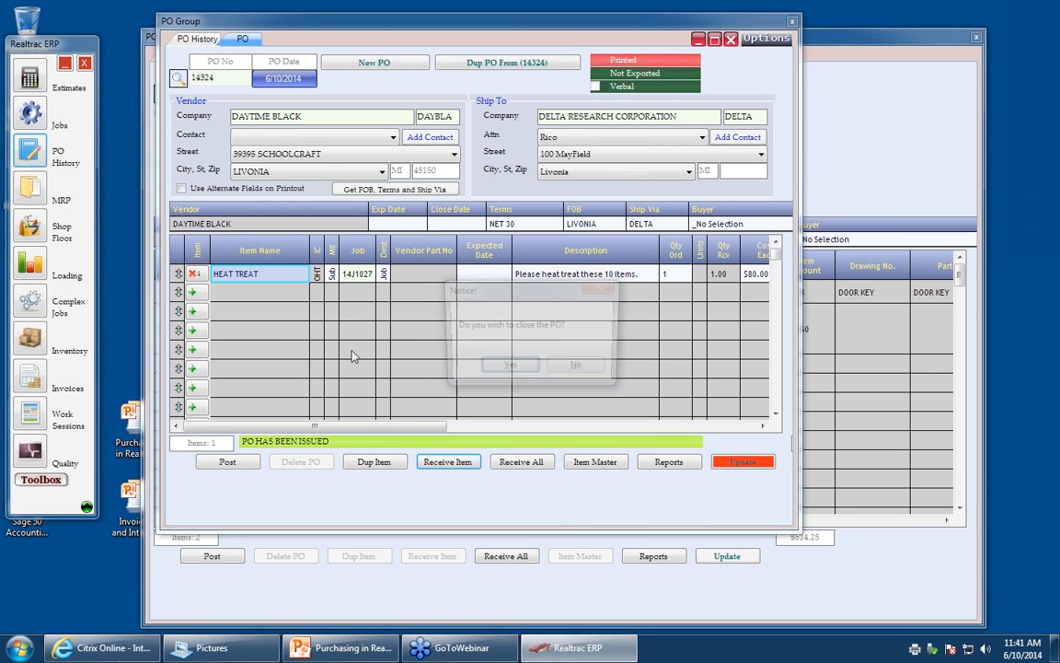
{"action": "left_click", "coordinate": [506, 370]}
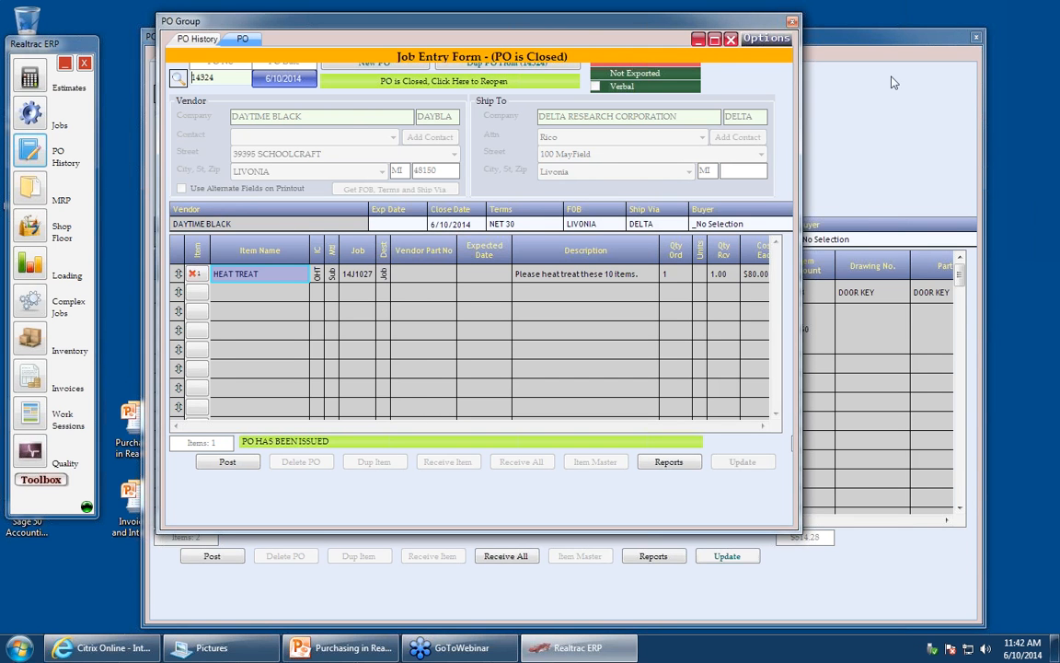
- Close the PO windows, find job 14J1027 in the job list, and open its Material Usage
{"action": "left_click", "coordinate": [803, 69]}
{"action": "left_click", "coordinate": [30, 117]}
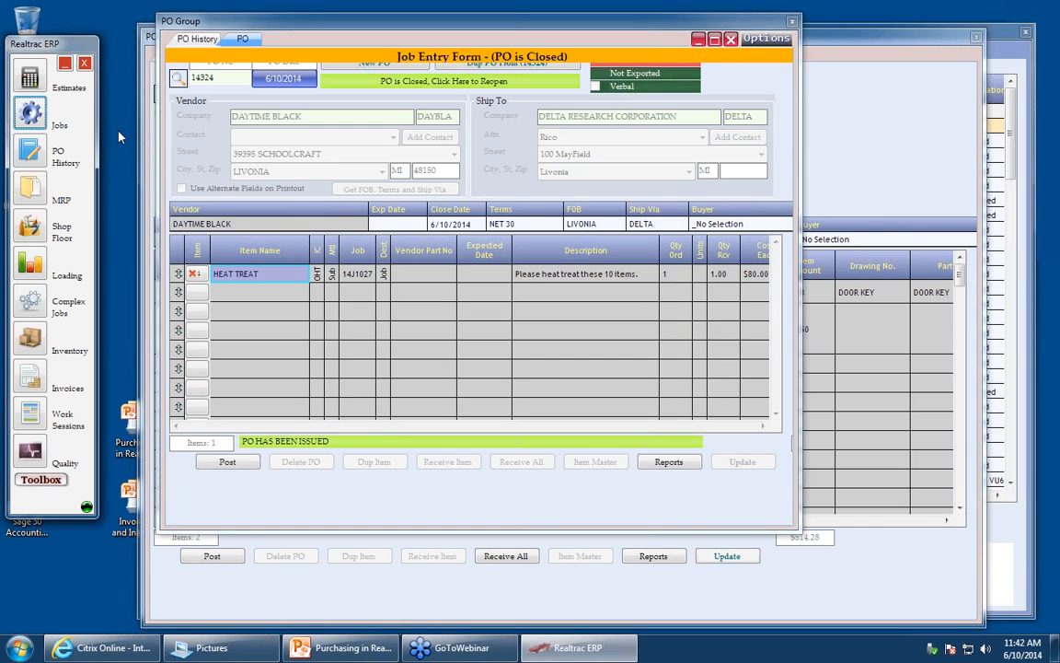
{"action": "left_click", "coordinate": [792, 21]}
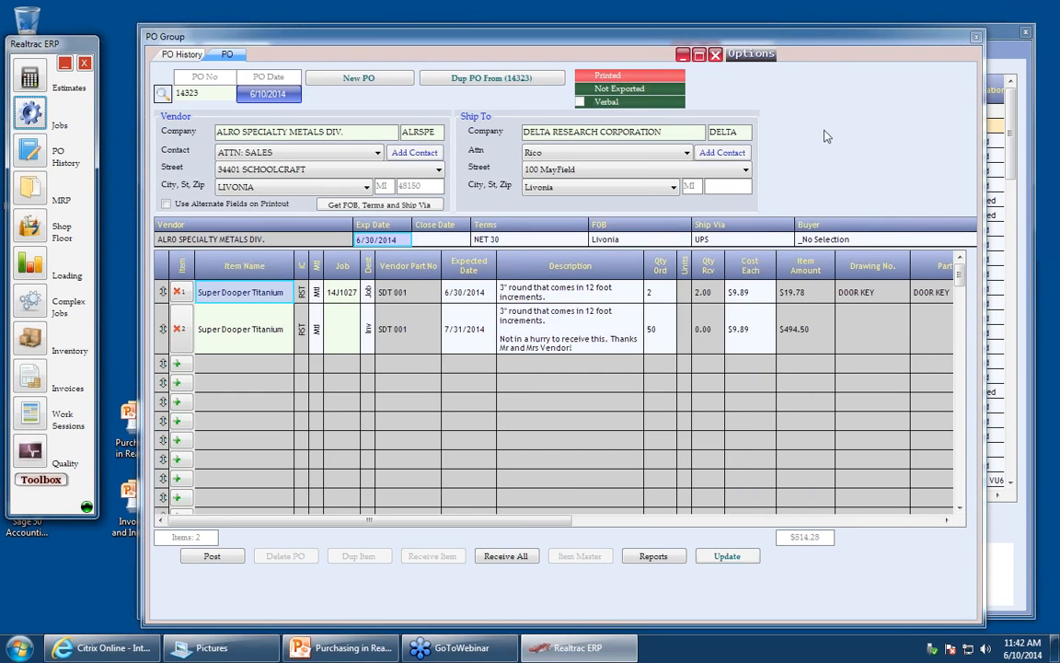
{"action": "left_click", "coordinate": [1008, 54]}
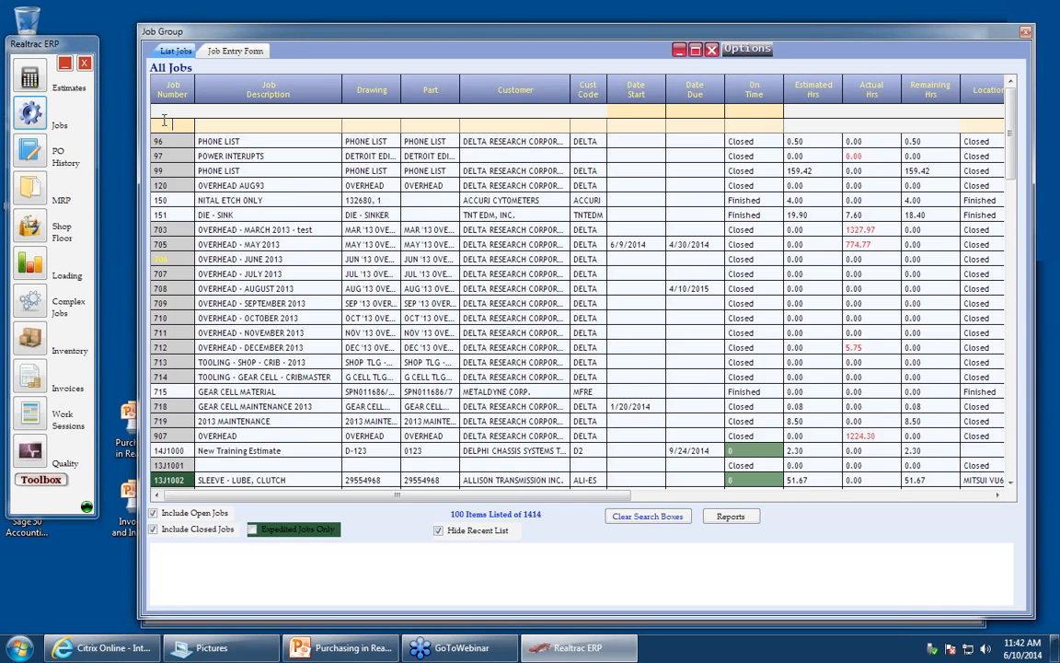
{"action": "type", "text": "1027"}
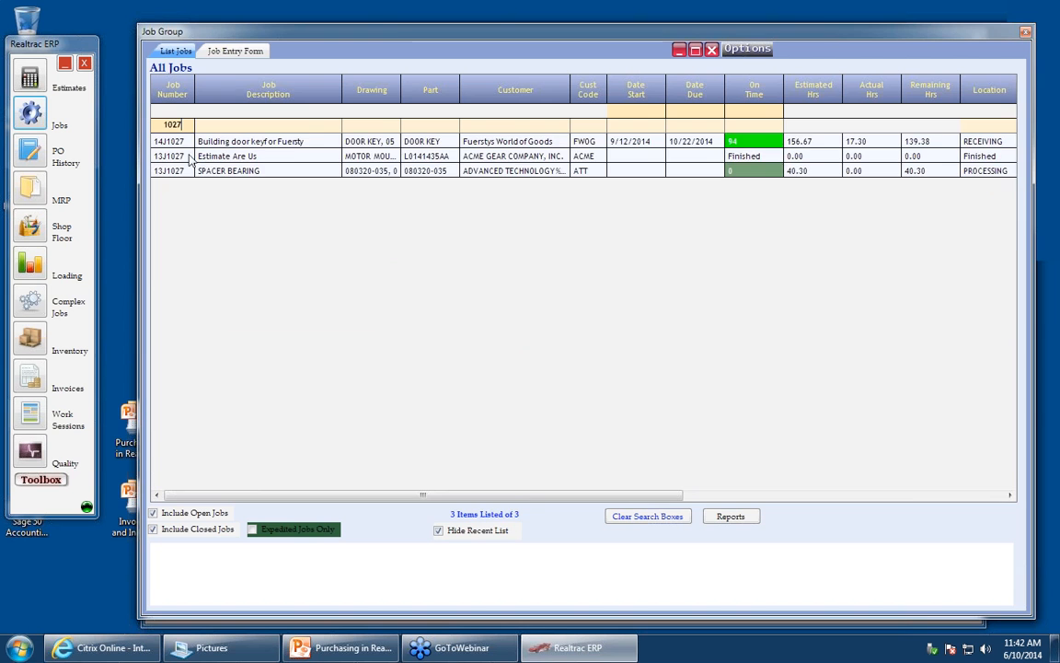
{"action": "left_click", "coordinate": [184, 146]}
{"action": "double_click", "coordinate": [184, 145]}
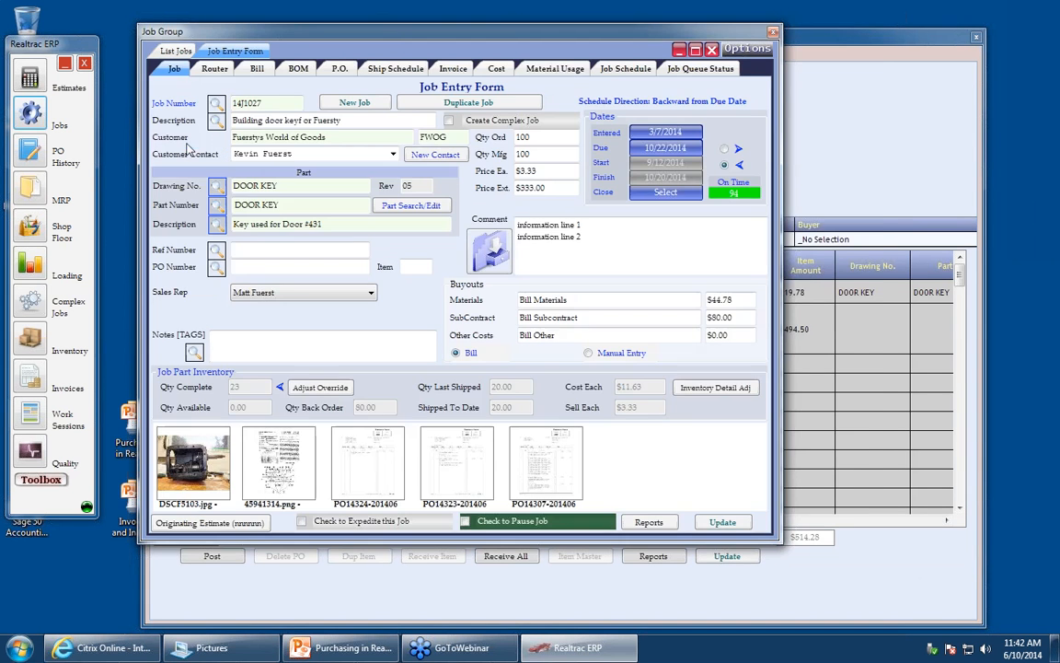
{"action": "left_click", "coordinate": [555, 68]}
- Open the attached certification image 45941314.png for viewing, then check it back in
{"action": "left_click", "coordinate": [239, 315]}
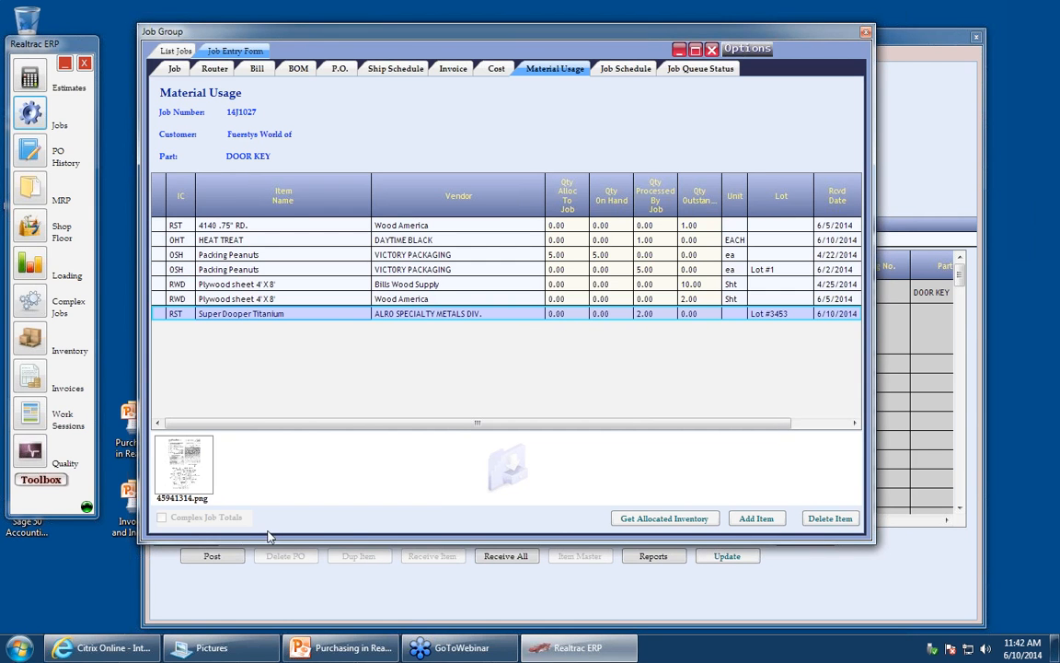
{"action": "right_click", "coordinate": [189, 467]}
{"action": "left_click", "coordinate": [219, 468]}
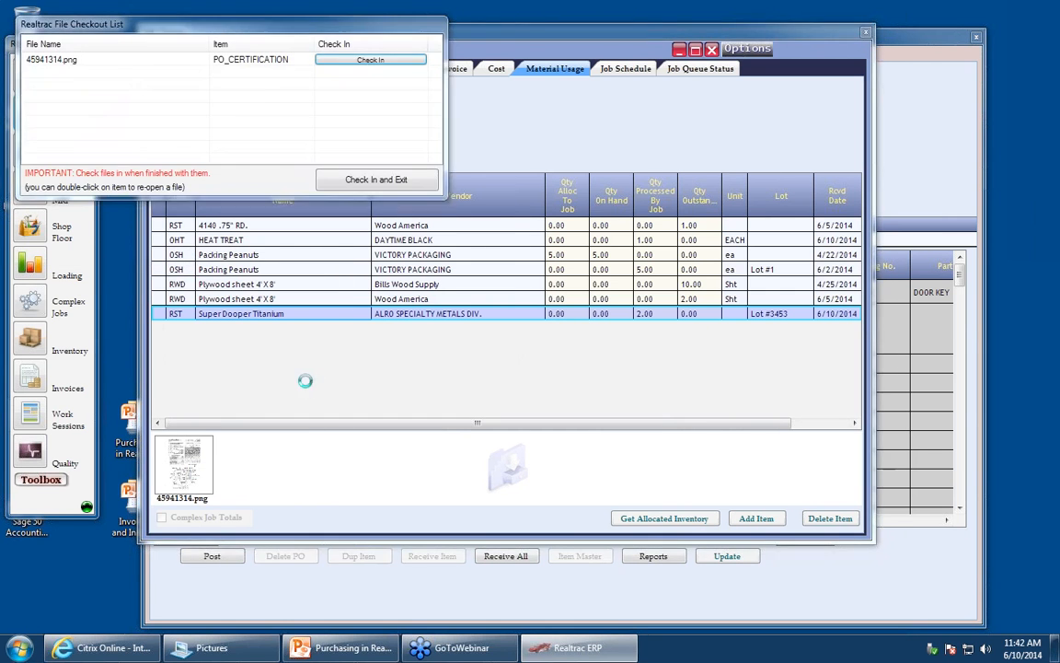
{"action": "left_click", "coordinate": [481, 71]}
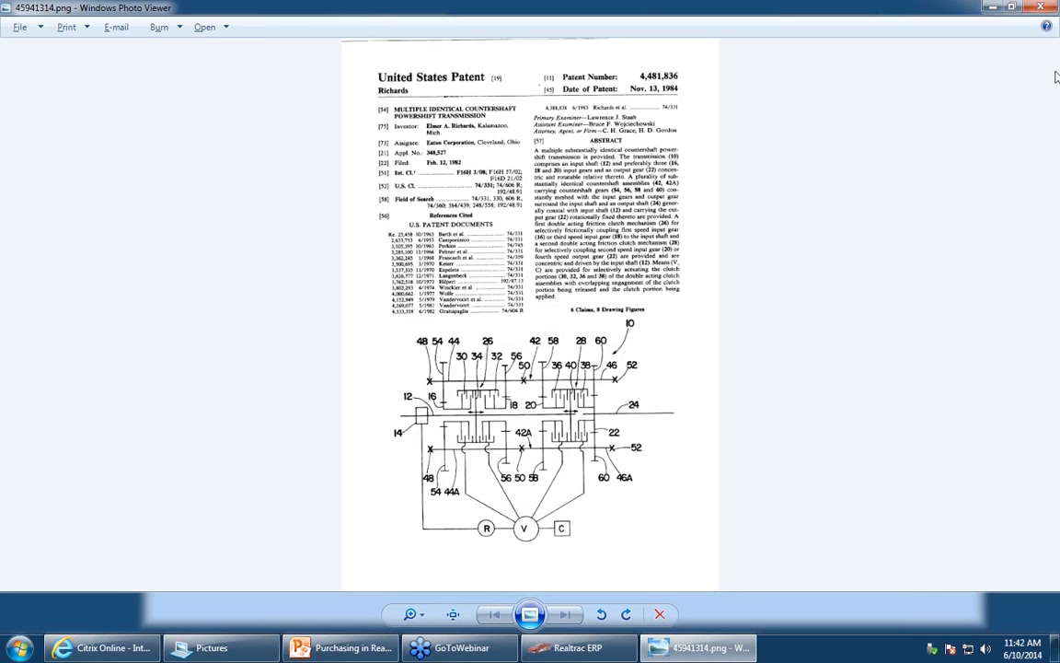
{"action": "left_click", "coordinate": [1041, 6]}
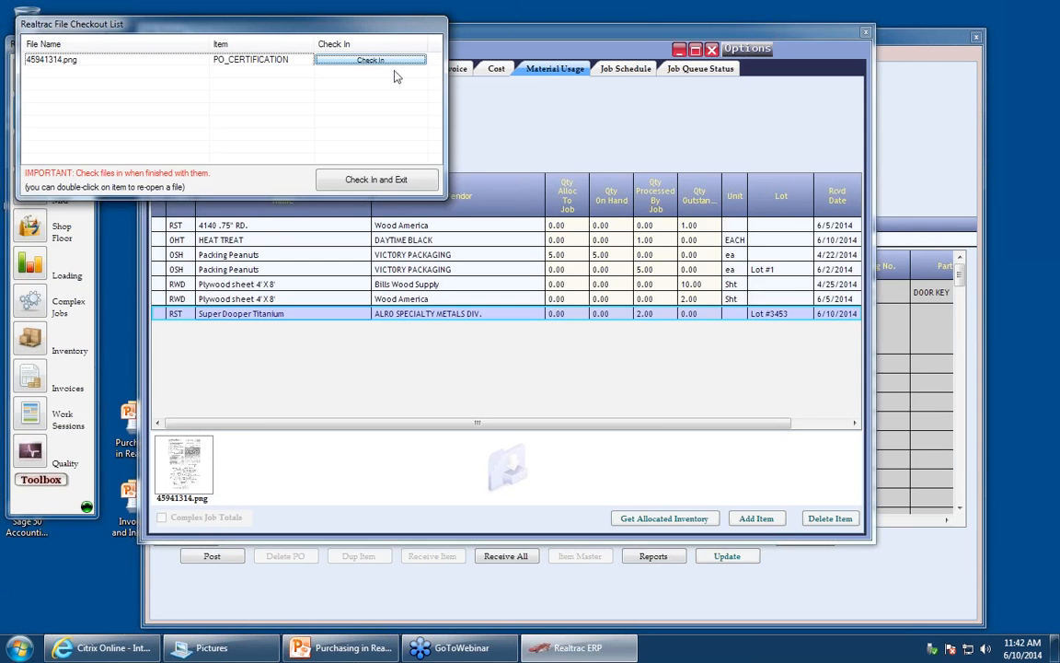
{"action": "left_click", "coordinate": [382, 61]}
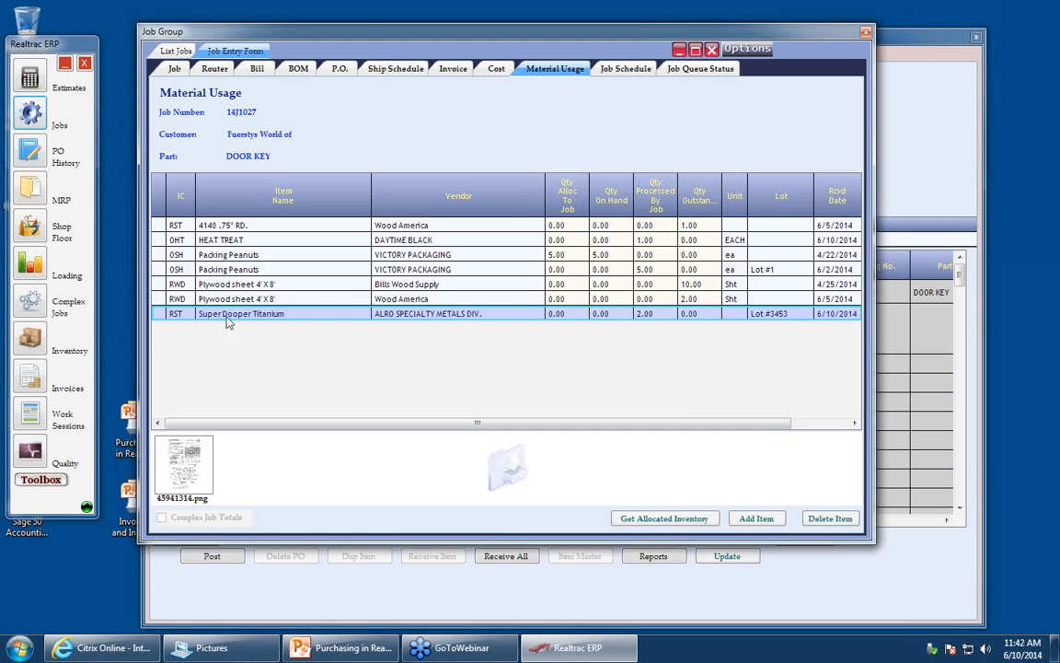
- Attach 6640734-0-large.jpg from Pictures as a certification to the Super Dooper Titanium lot
{"action": "left_click", "coordinate": [224, 649]}
{"action": "left_click_drag", "start_coordinate": [187, 345], "coordinate": [397, 456]}
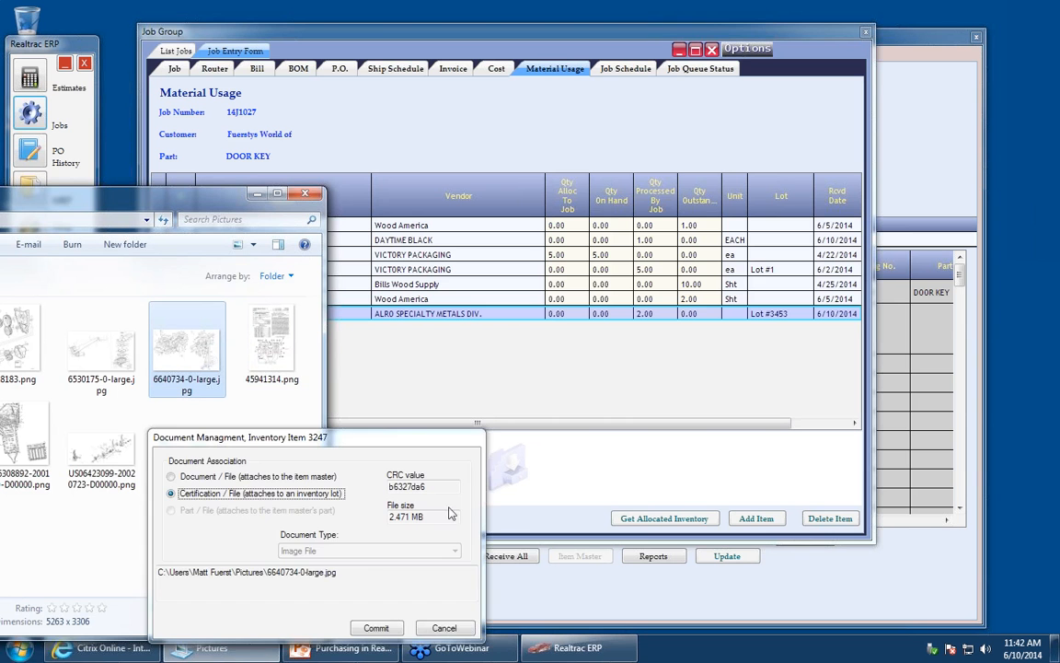
{"action": "left_click", "coordinate": [372, 628]}
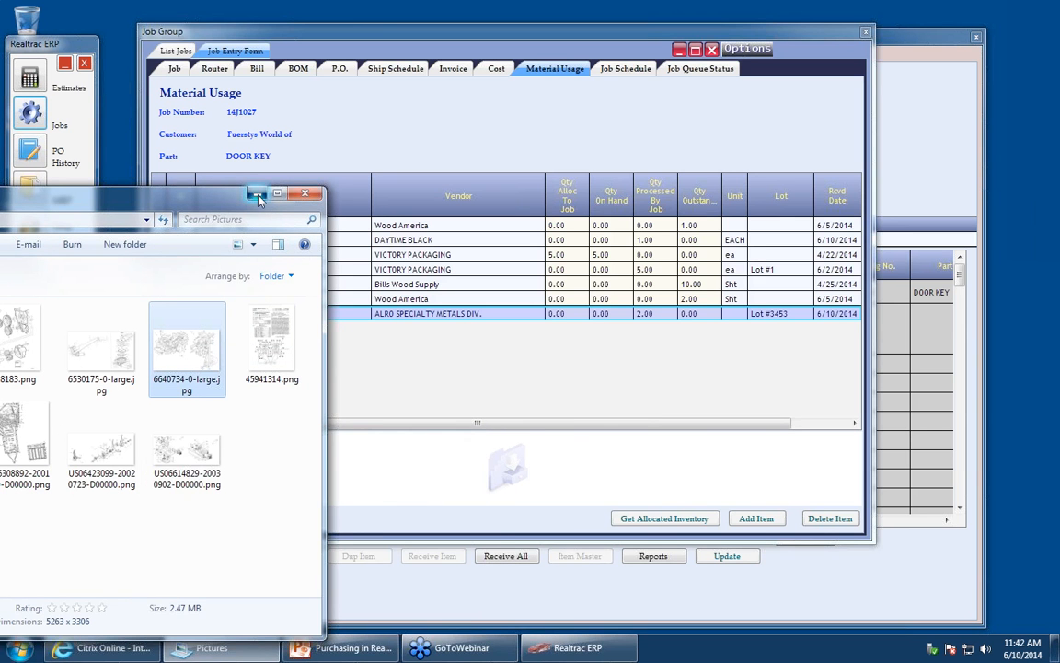
{"action": "left_click", "coordinate": [257, 195]}
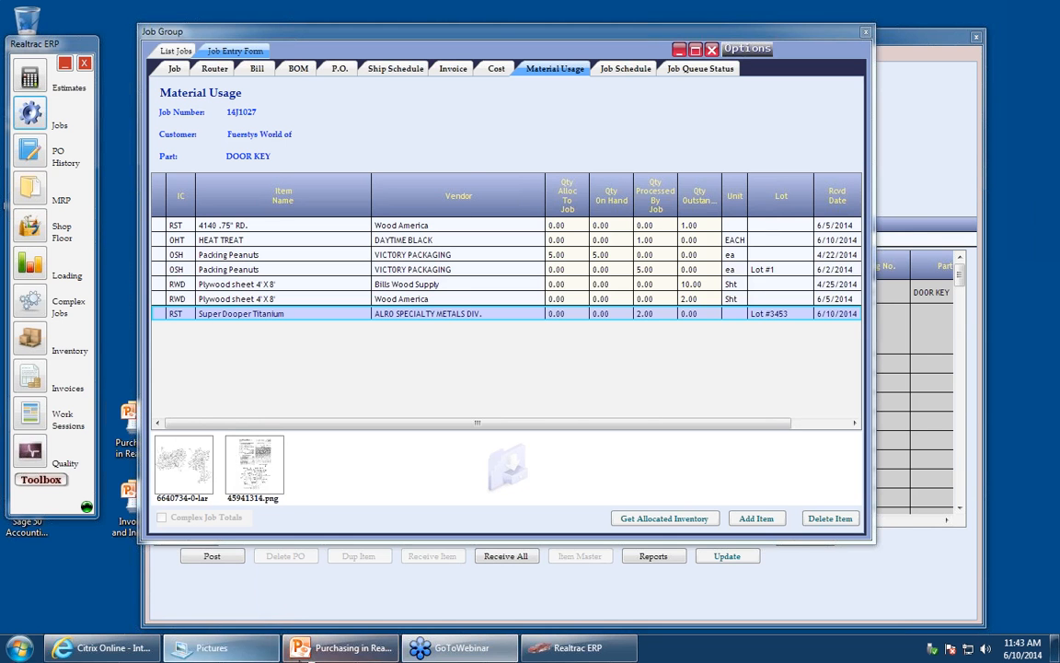
- Switch to the Purchasing in Realtrac 10 presentation
{"action": "left_click", "coordinate": [352, 648]}
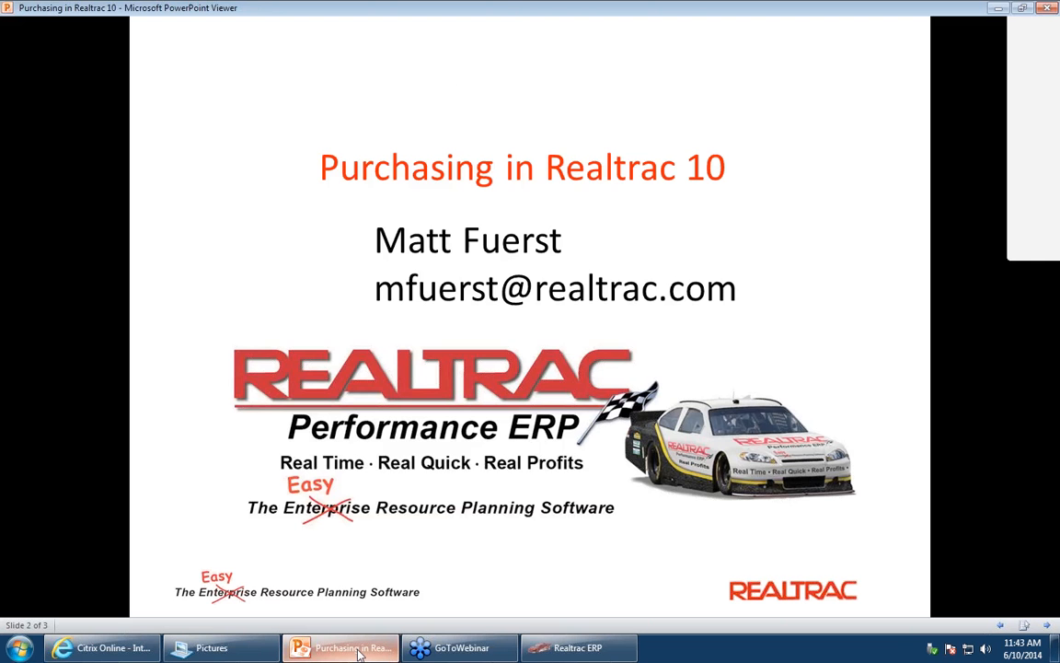